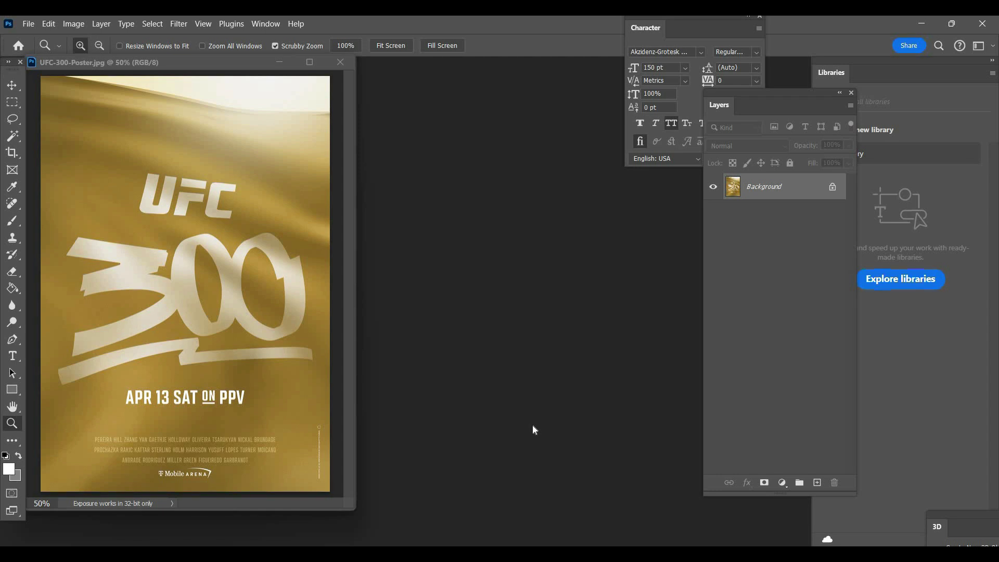
- Create a 1000 × 1444 pixel RGB document at 300 pixels/inch with transparent background and place its window beside the reference poster
{"action": "left_click", "coordinate": [30, 25]}
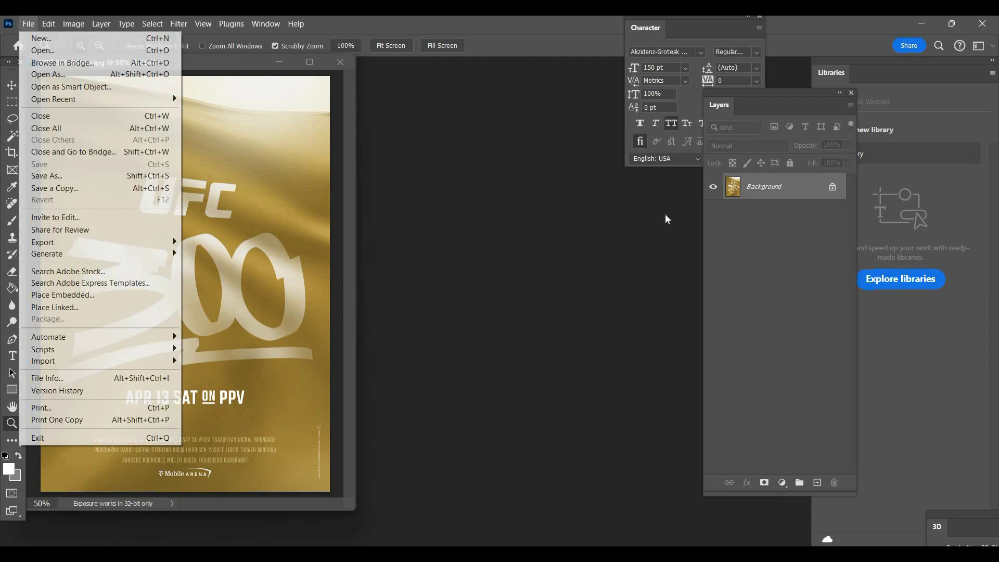
{"action": "left_click", "coordinate": [42, 38]}
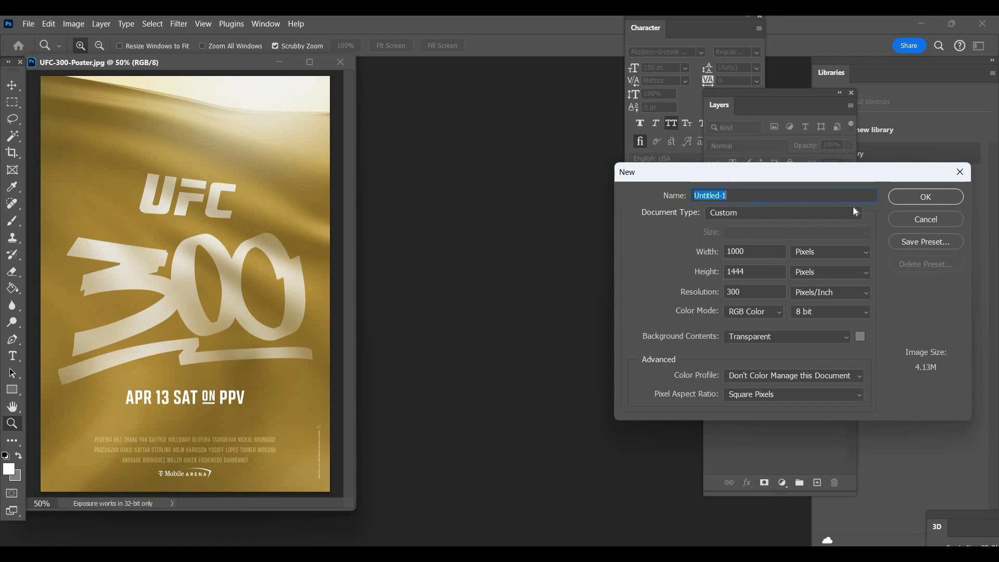
{"action": "left_click", "coordinate": [933, 197]}
{"action": "left_click_drag", "start_coordinate": [120, 76], "coordinate": [466, 88]}
{"action": "left_click_drag", "start_coordinate": [627, 484], "coordinate": [648, 496]}
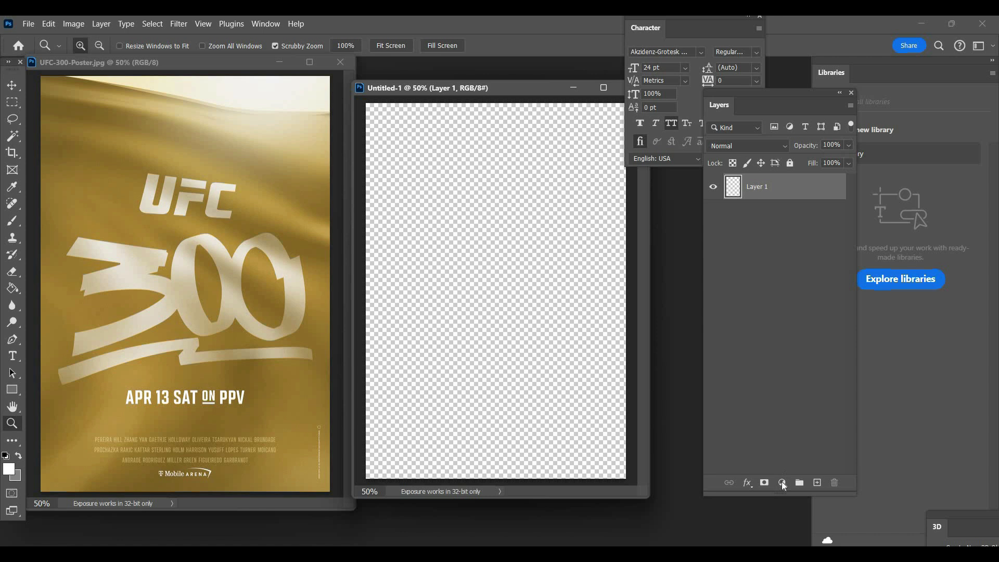
- Add a solid color fill layer in cream f4ebc4, sampled from the upper edge of the UFC 300 poster
{"action": "left_click", "coordinate": [782, 483]}
{"action": "key", "text": "Up"}
{"action": "key", "text": "Return"}
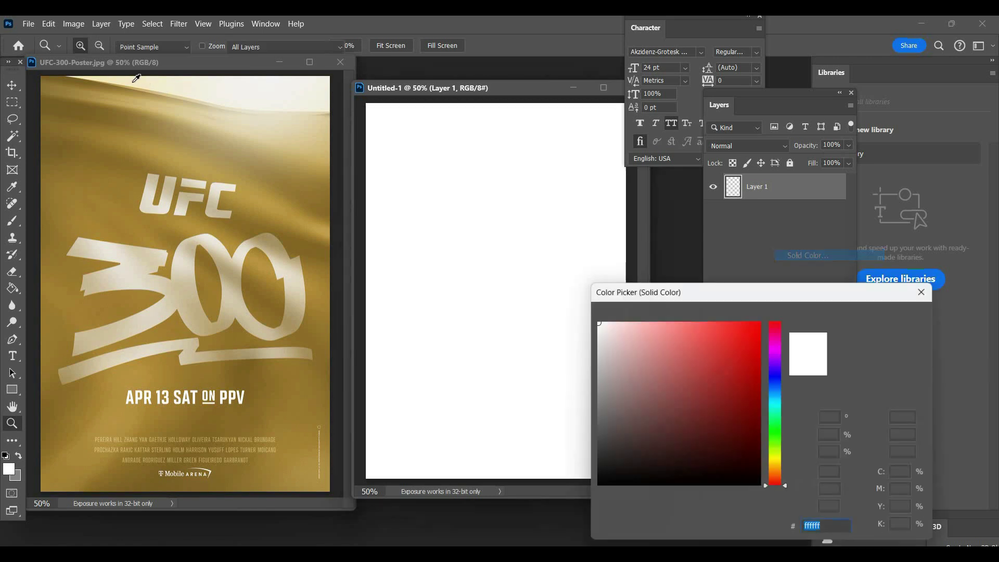
{"action": "left_click", "coordinate": [127, 77]}
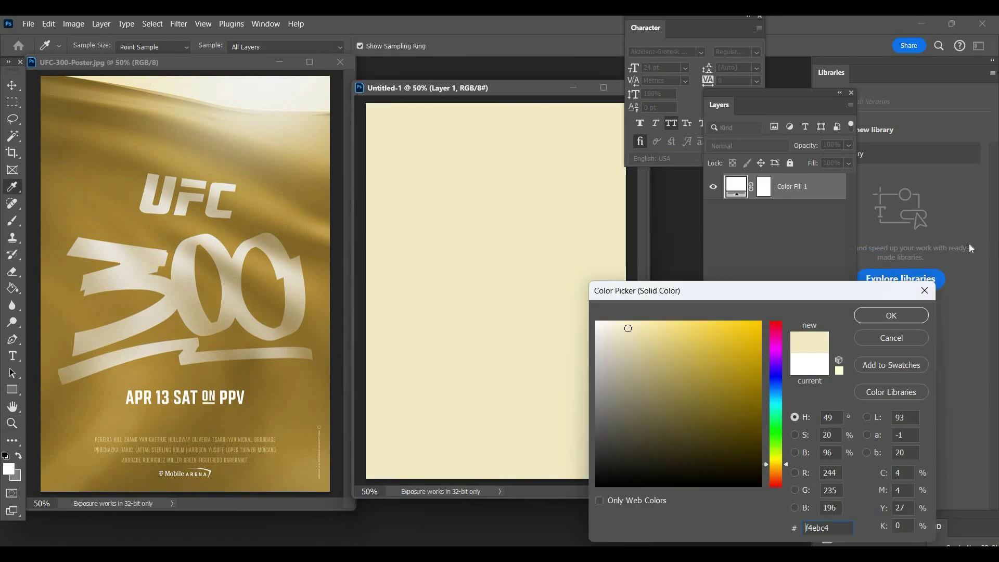
{"action": "left_click", "coordinate": [893, 316]}
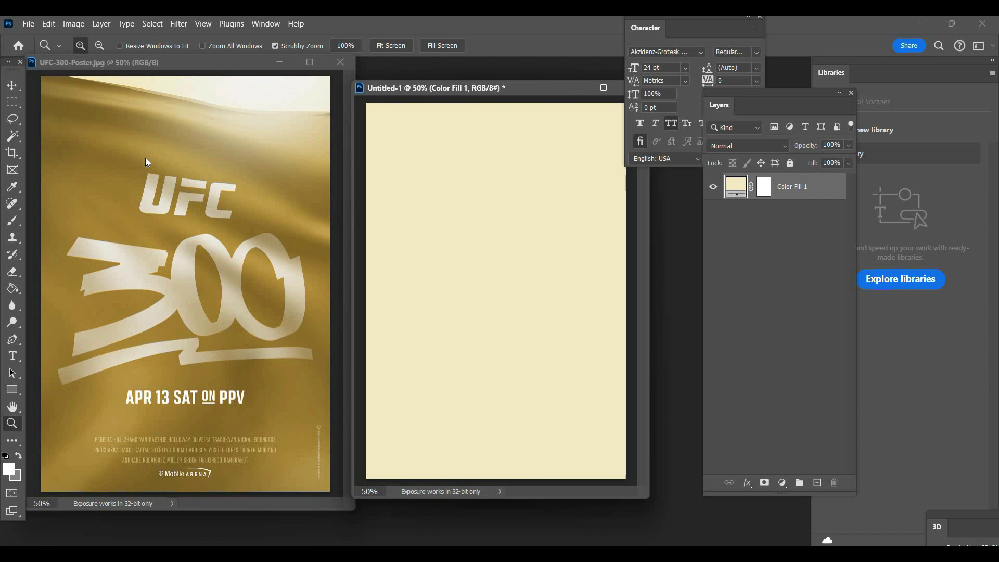
- Open Flag.png and move its window to show the whole flag clear of the layer list
{"action": "left_click", "coordinate": [28, 25]}
{"action": "left_click", "coordinate": [43, 50]}
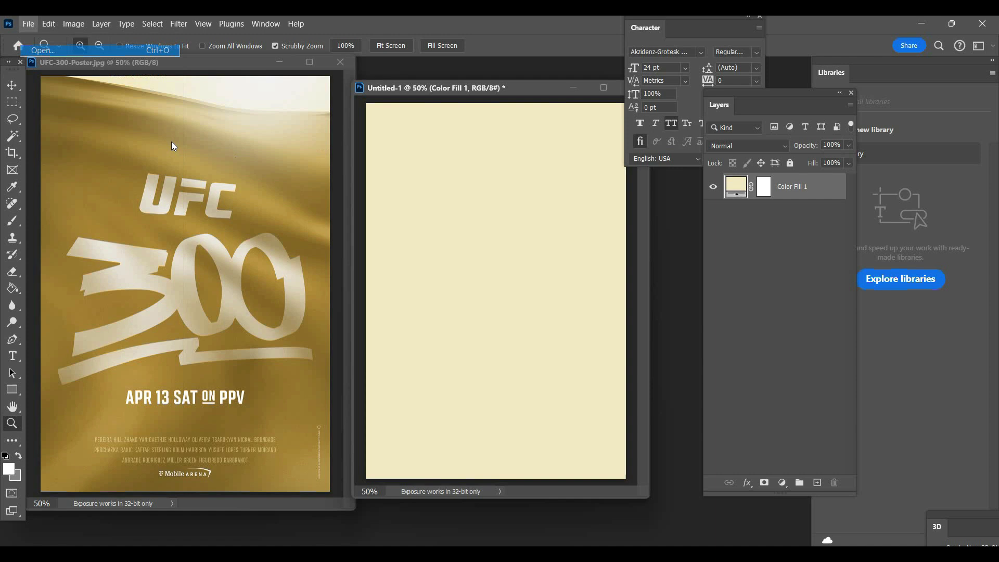
{"action": "left_click", "coordinate": [152, 132]}
{"action": "left_click", "coordinate": [619, 443]}
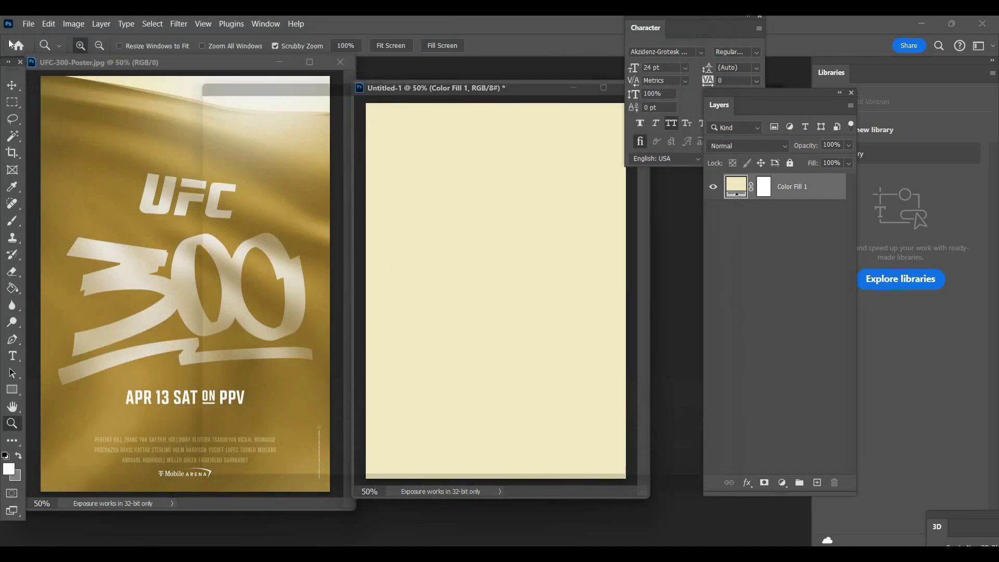
{"action": "left_click_drag", "start_coordinate": [99, 96], "coordinate": [212, 127]}
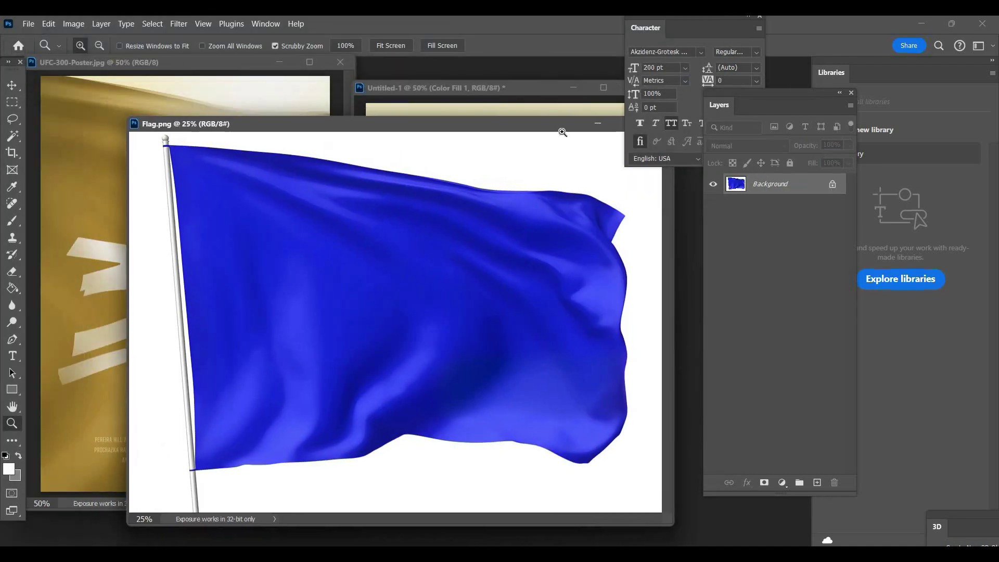
{"action": "left_click_drag", "start_coordinate": [562, 132], "coordinate": [539, 126]}
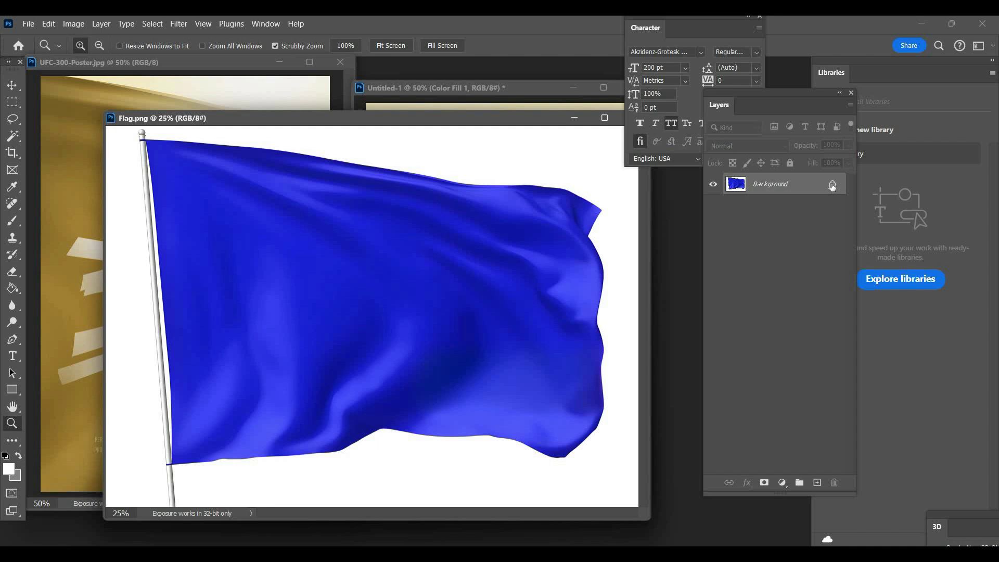
- Unlock the flag image's background layer, select the white backdrop with the Magic Wand, delete it and deselect
{"action": "left_click", "coordinate": [832, 187]}
{"action": "left_click", "coordinate": [12, 136]}
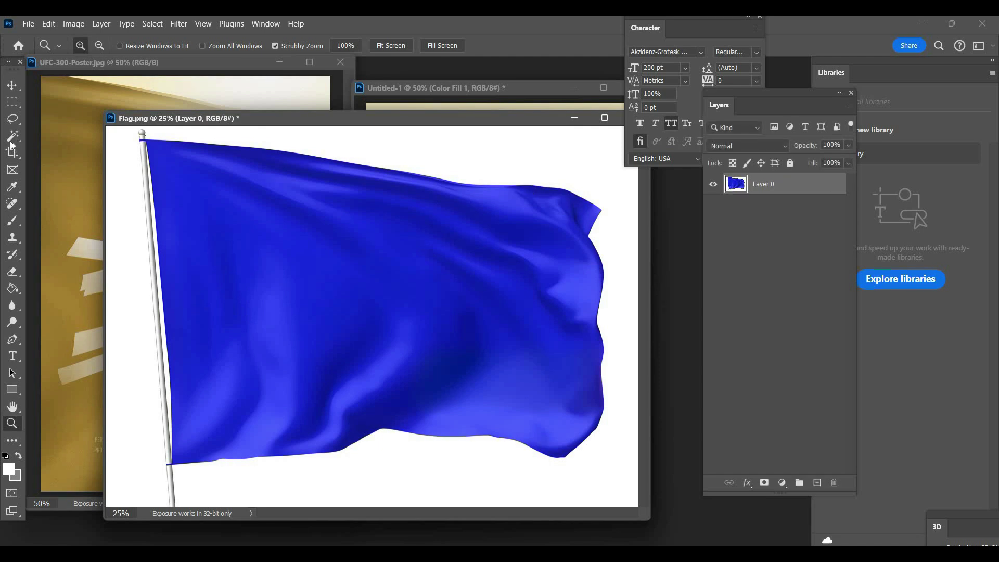
{"action": "left_click", "coordinate": [424, 150]}
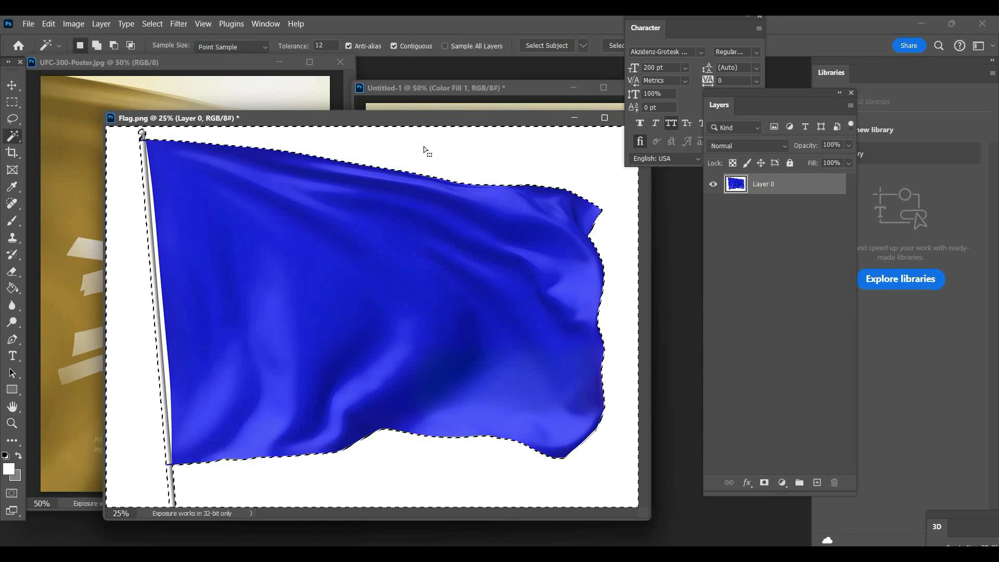
{"action": "key", "text": "Delete"}
{"action": "key", "text": "ctrl+d"}
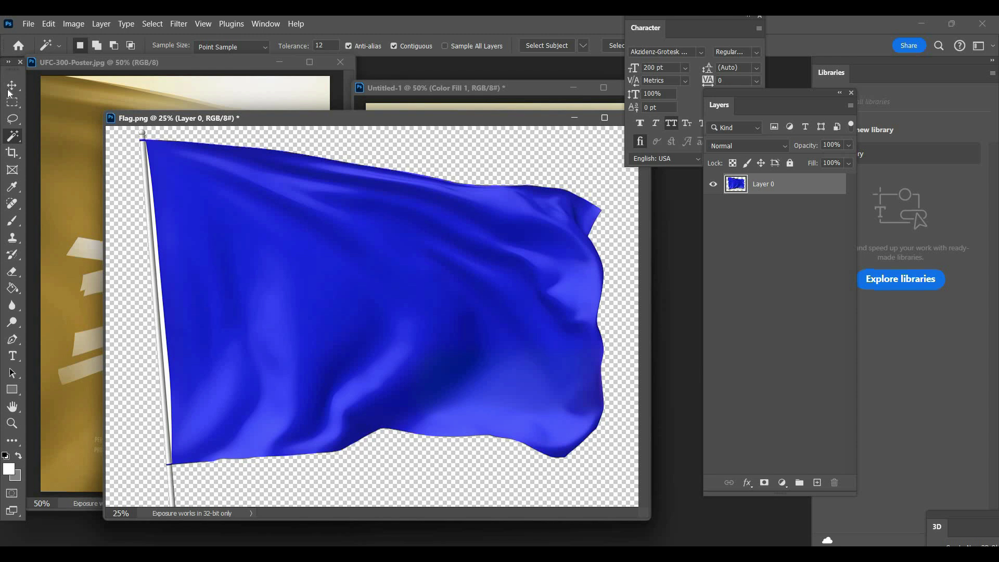
- Copy the cut-out flag into the untitled poster document and close Flag.png without saving
{"action": "left_click", "coordinate": [8, 90]}
{"action": "left_click_drag", "start_coordinate": [333, 121], "coordinate": [293, 181]}
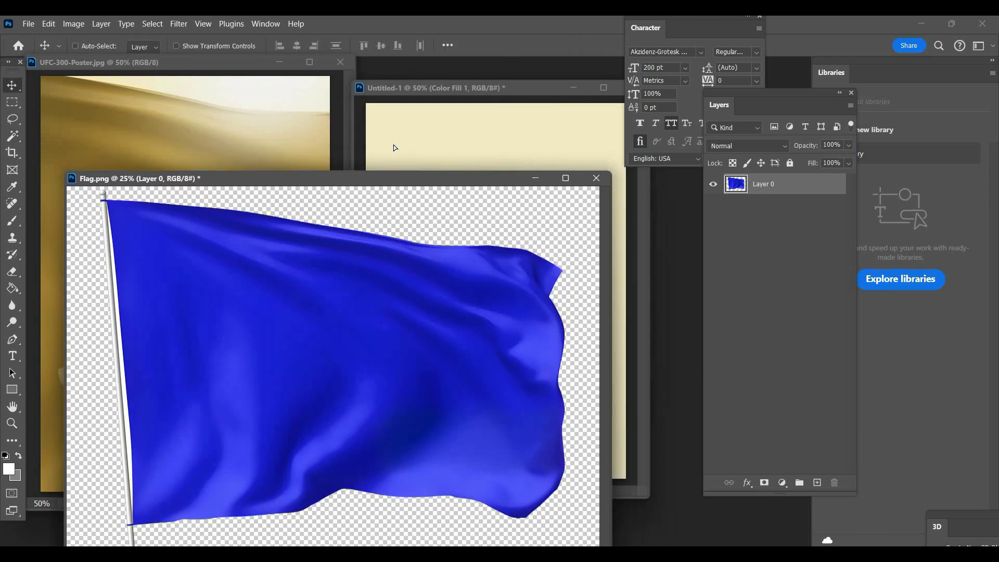
{"action": "left_click_drag", "start_coordinate": [495, 219], "coordinate": [587, 180]}
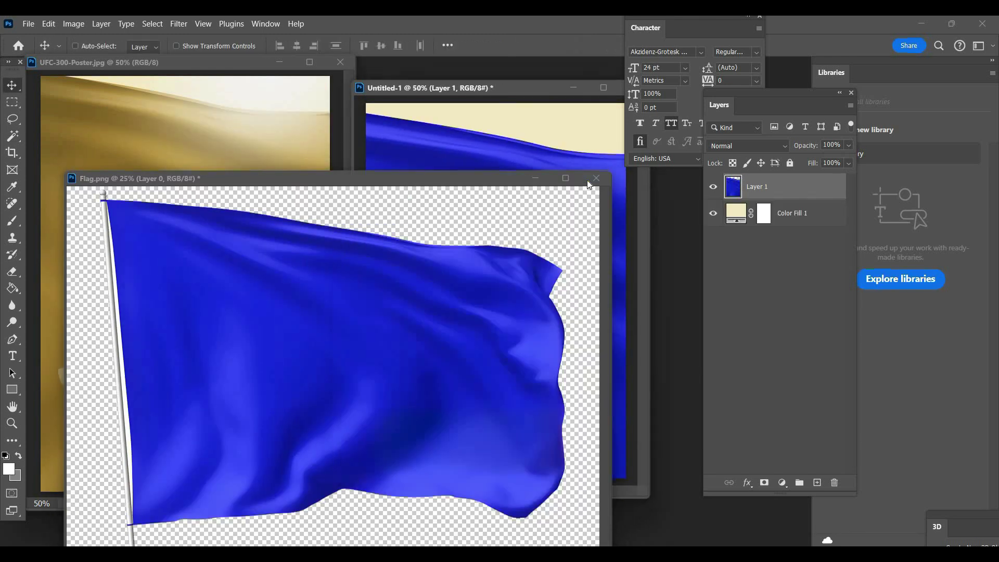
{"action": "left_click", "coordinate": [587, 180]}
{"action": "left_click", "coordinate": [522, 228]}
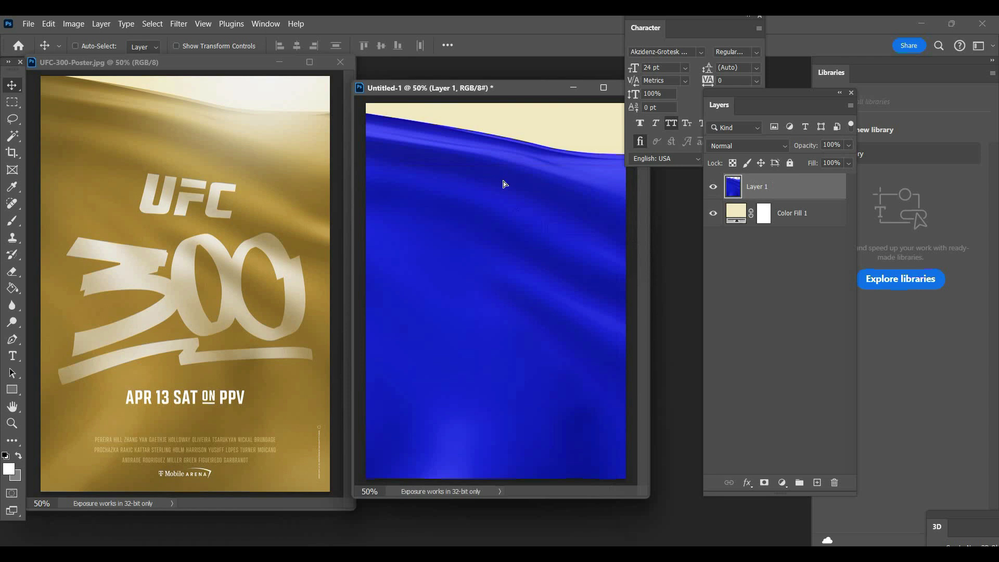
- Shift the flag upward so its top edge slopes across the upper canvas as in the reference poster
{"action": "left_click_drag", "start_coordinate": [503, 180], "coordinate": [510, 180]}
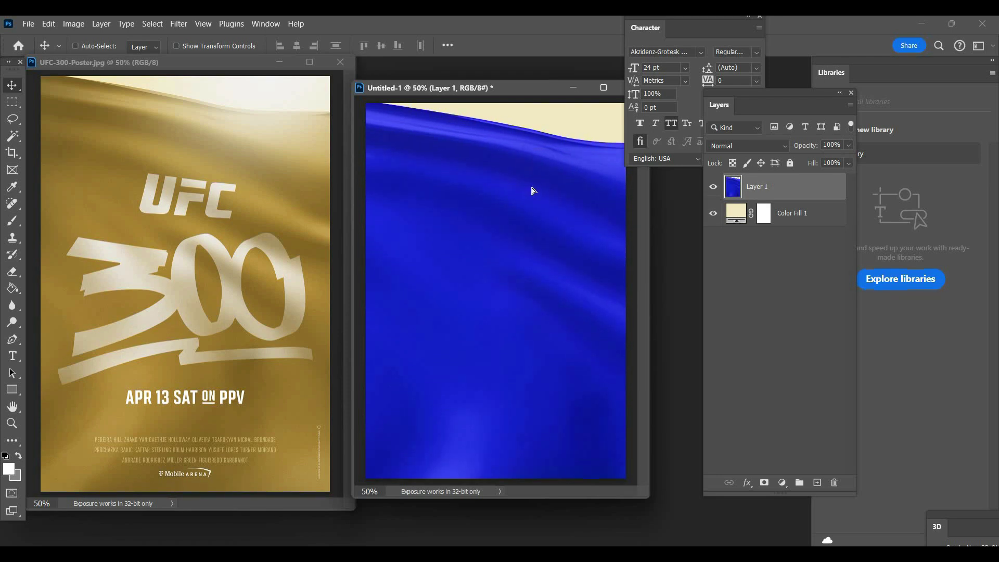
{"action": "key", "text": "shift+Up"}
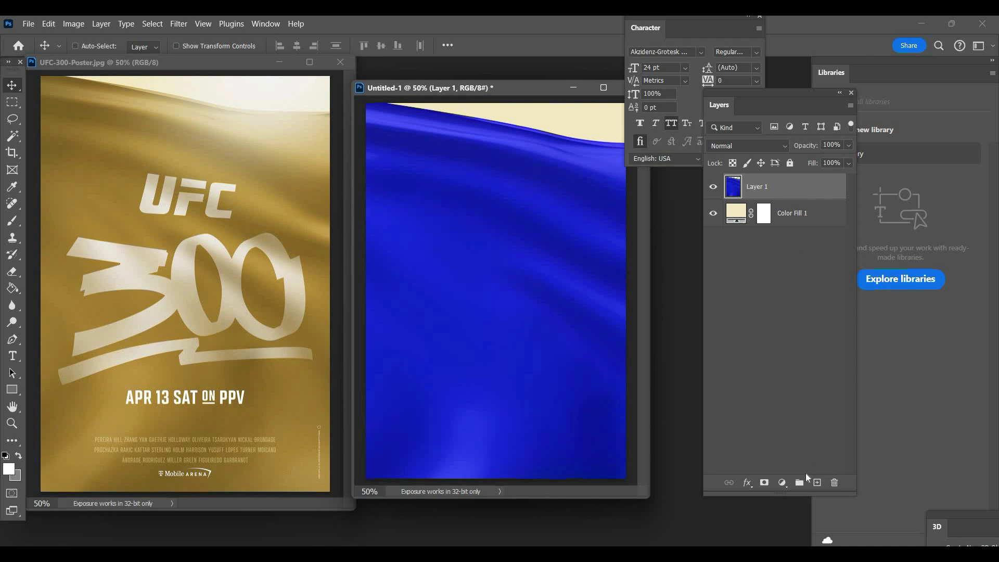
- Add a Hue/Saturation adjustment clipped to the flag layer and set its hue to +163
{"action": "left_click", "coordinate": [782, 482]}
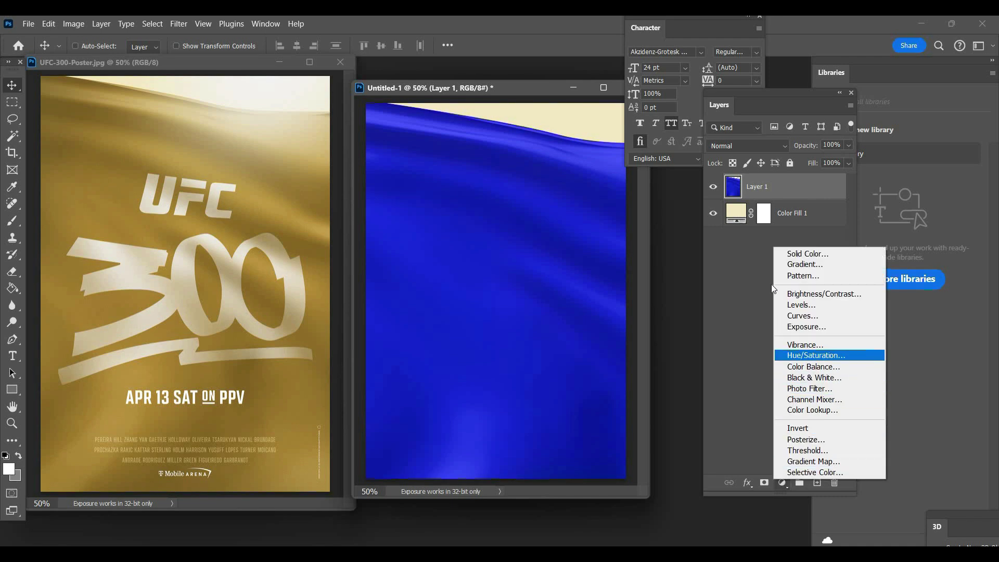
{"action": "left_click", "coordinate": [815, 355]}
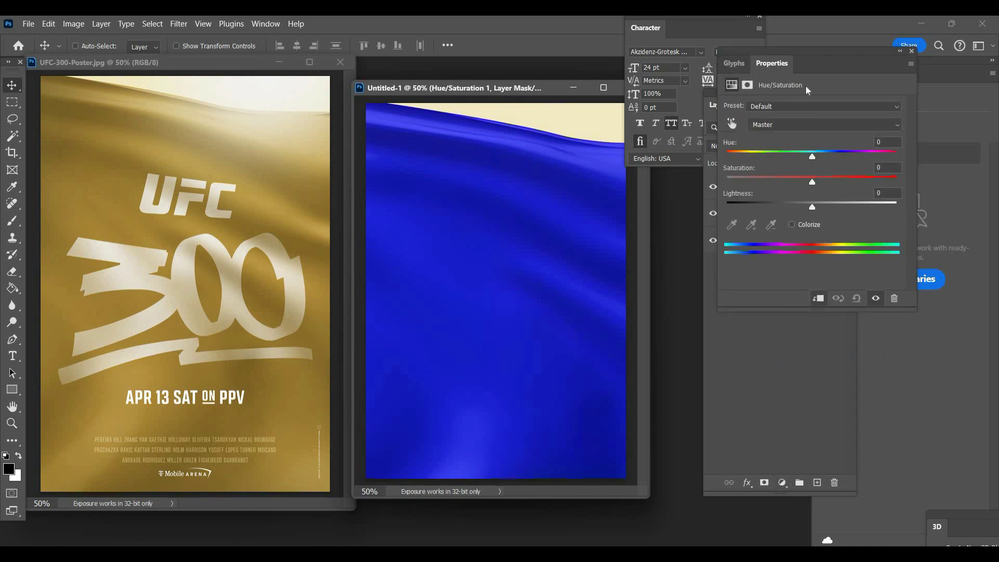
{"action": "left_click_drag", "start_coordinate": [827, 73], "coordinate": [556, 255]}
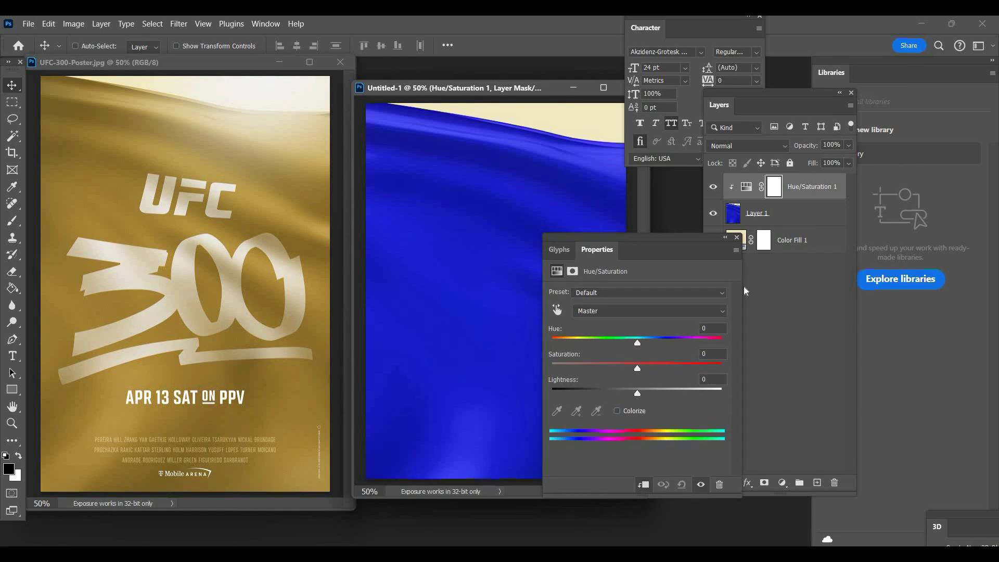
{"action": "left_click", "coordinate": [700, 330]}
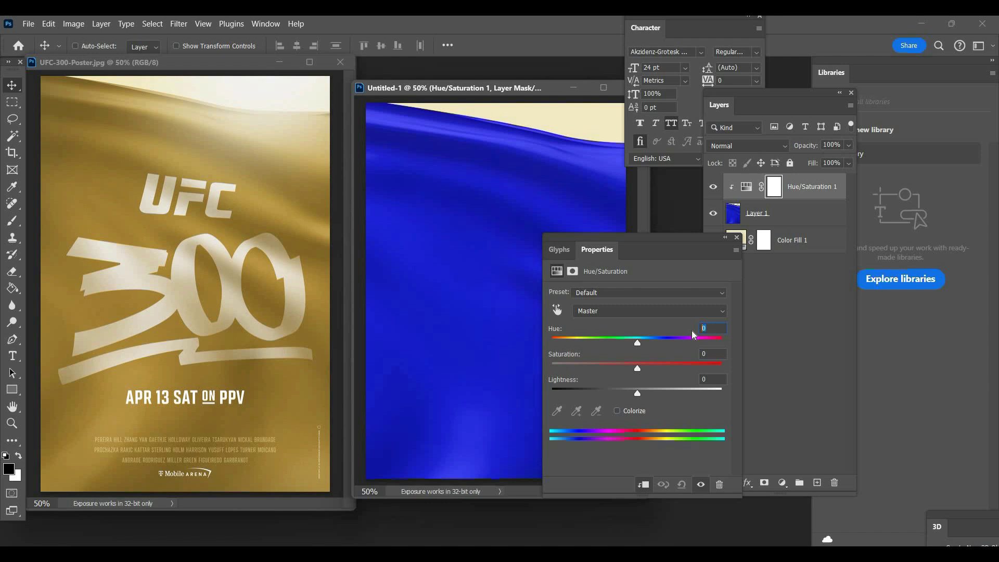
{"action": "left_click_drag", "start_coordinate": [695, 344], "coordinate": [716, 343]}
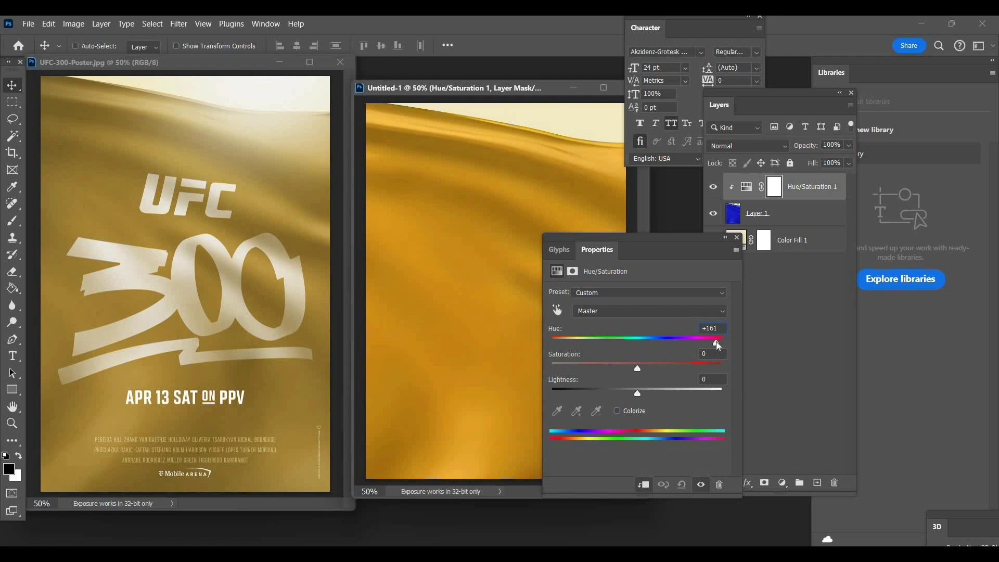
{"action": "left_click_drag", "start_coordinate": [717, 341], "coordinate": [715, 342]}
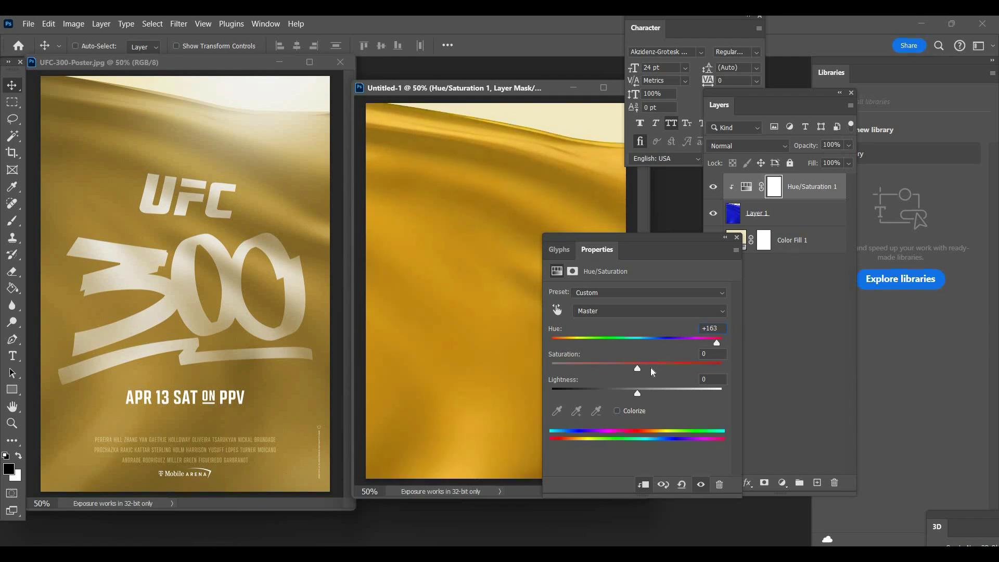
- Lower the adjustment's saturation until the flag takes on the reference poster's muted gold
{"action": "left_click_drag", "start_coordinate": [641, 367], "coordinate": [595, 368]}
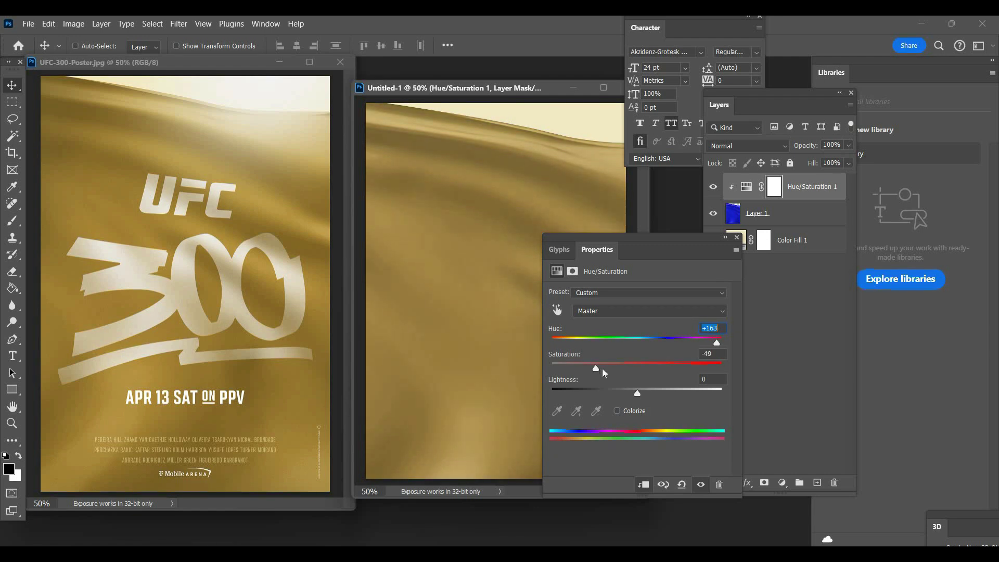
{"action": "left_click_drag", "start_coordinate": [605, 368], "coordinate": [605, 369]}
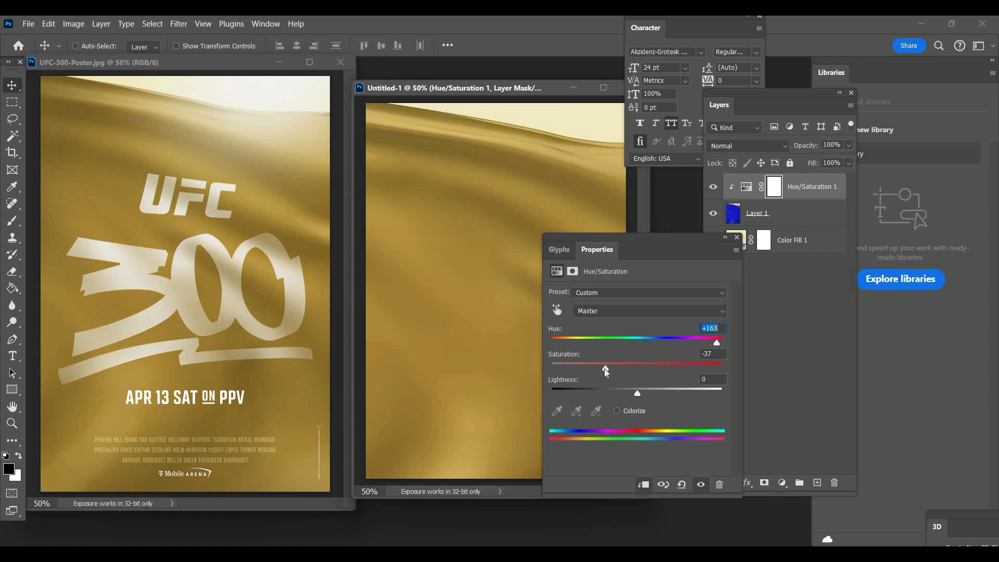
{"action": "left_click_drag", "start_coordinate": [605, 368], "coordinate": [606, 368]}
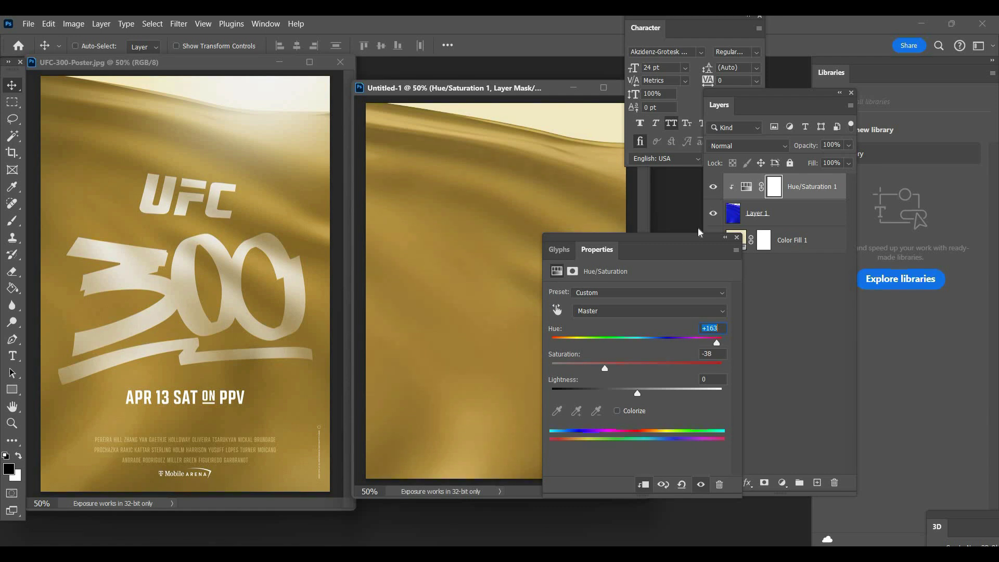
{"action": "left_click", "coordinate": [736, 239]}
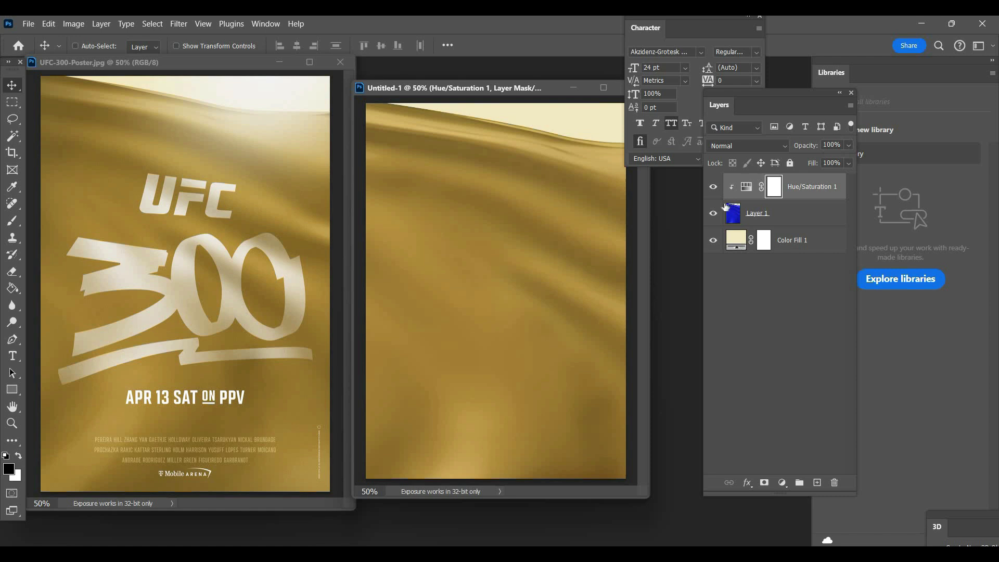
- Duplicate the cream color fill, move the copy to the top of the layer stack and set it to Multiply
{"action": "left_click", "coordinate": [728, 244]}
{"action": "key", "text": "ctrl+j"}
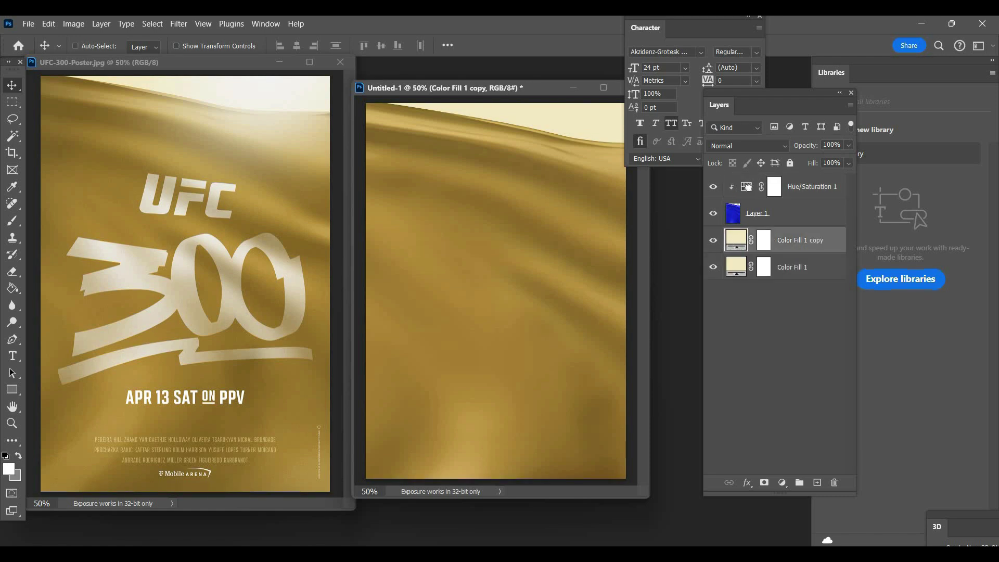
{"action": "left_click_drag", "start_coordinate": [748, 186], "coordinate": [757, 172]}
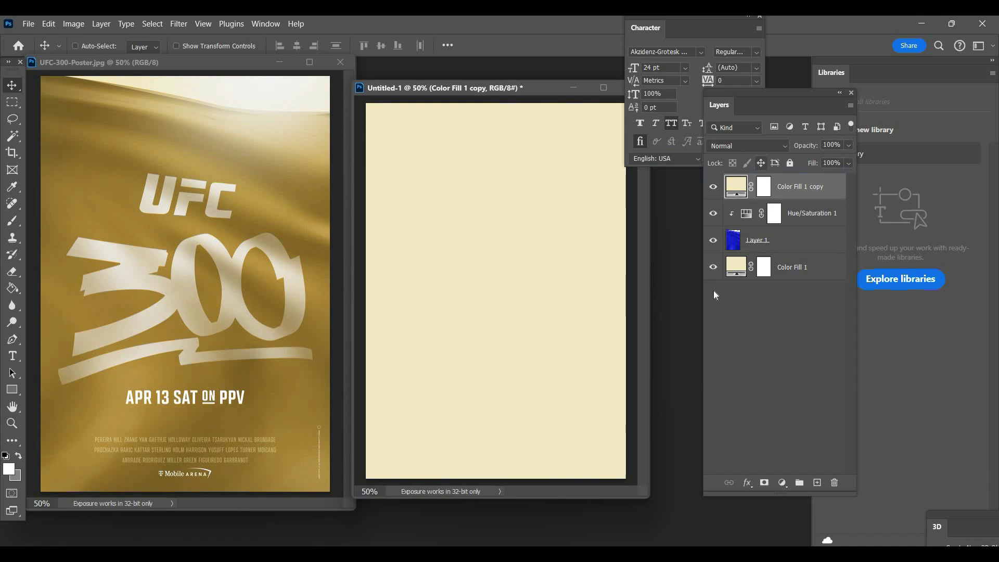
{"action": "left_click", "coordinate": [747, 146]}
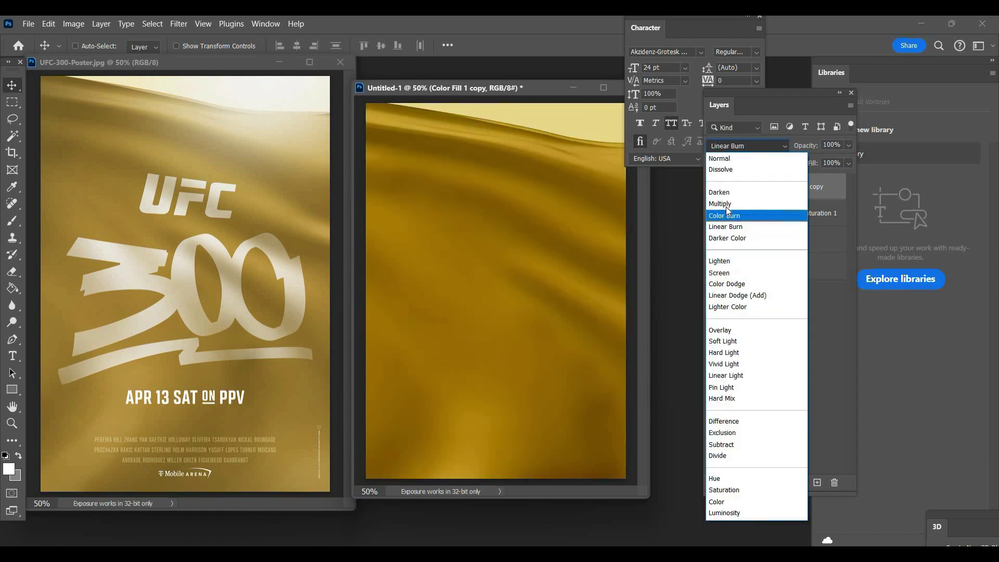
{"action": "left_click", "coordinate": [722, 203]}
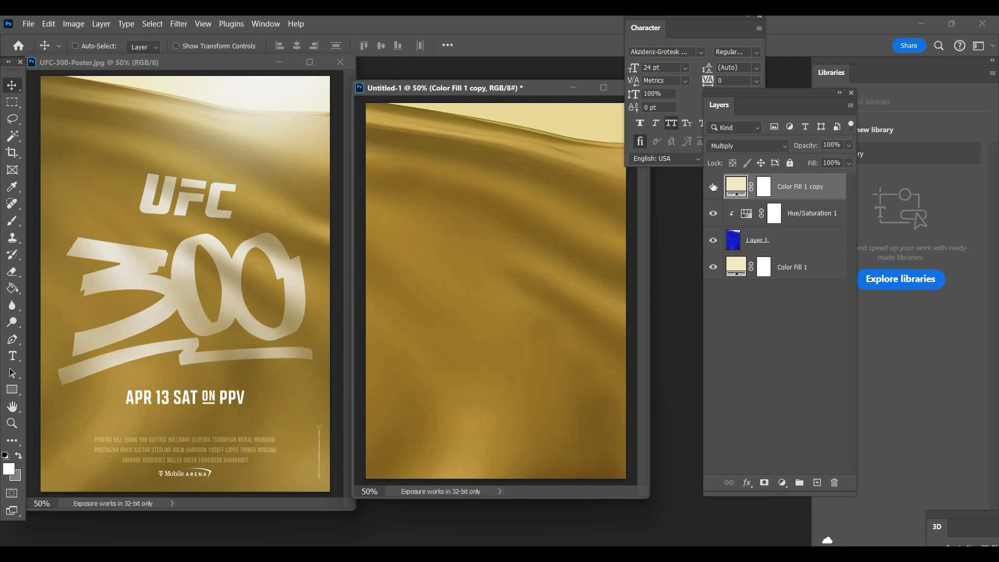
- Reduce the copied color fill's opacity to 7% and compare the image with that layer hidden and shown
{"action": "left_click", "coordinate": [714, 186]}
{"action": "left_click", "coordinate": [713, 186]}
{"action": "left_click", "coordinate": [850, 147]}
{"action": "left_click", "coordinate": [815, 159]}
{"action": "left_click_drag", "start_coordinate": [801, 160], "coordinate": [788, 161]}
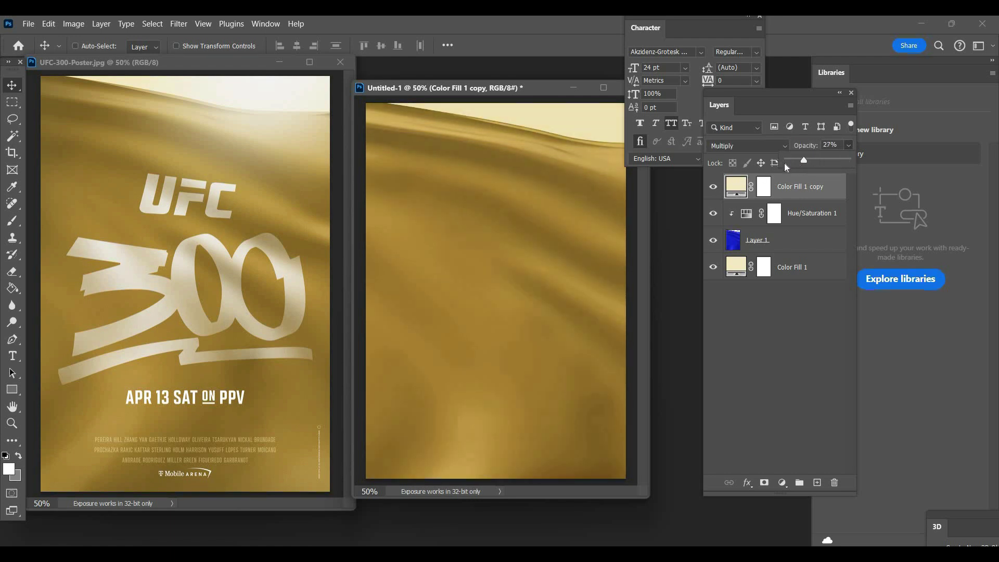
{"action": "left_click", "coordinate": [714, 189]}
{"action": "left_click", "coordinate": [715, 187]}
- On a new layer, paint a soft white glow over the flag's upper-right edge with the brush at 29% opacity
{"action": "left_click", "coordinate": [817, 482]}
{"action": "key", "text": "b"}
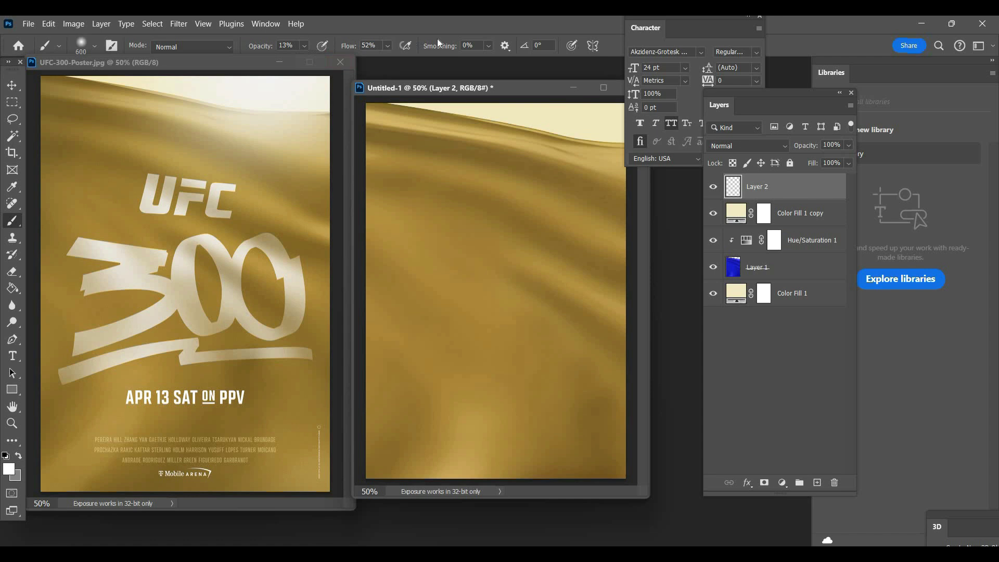
{"action": "key", "text": "bracketright"}
{"action": "key", "text": "bracketright"}
{"action": "key", "text": "bracketright"}
{"action": "key", "text": "bracketright"}
{"action": "key", "text": "bracketright"}
{"action": "left_click", "coordinate": [304, 46]}
{"action": "left_click_drag", "start_coordinate": [307, 61], "coordinate": [317, 61]}
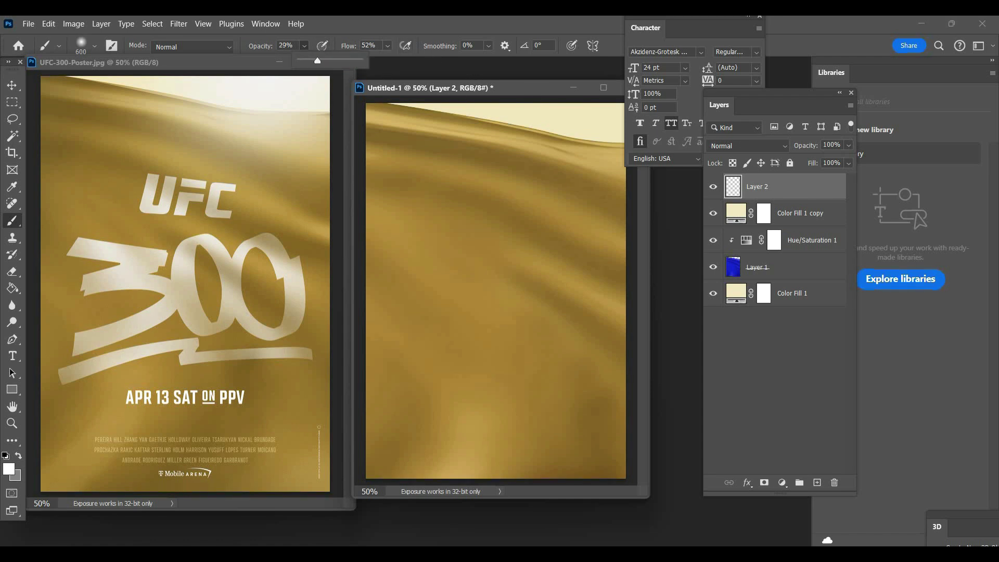
{"action": "left_click", "coordinate": [532, 147]}
{"action": "left_click", "coordinate": [541, 149]}
{"action": "left_click", "coordinate": [541, 150]}
{"action": "left_click", "coordinate": [540, 152]}
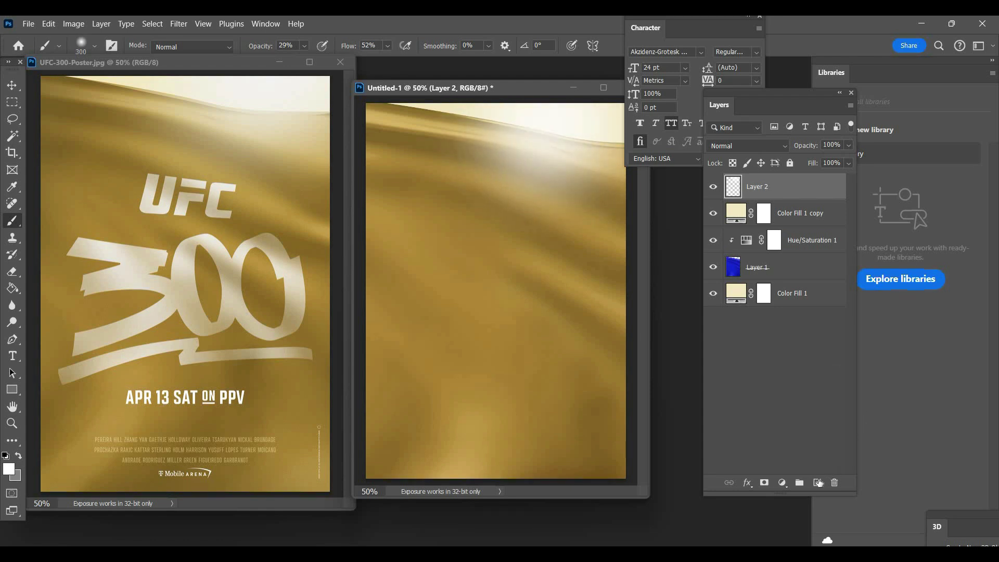
- Add two new layers above the glow layer and paint more soft white light along the flag's upper edge
{"action": "left_click", "coordinate": [817, 482]}
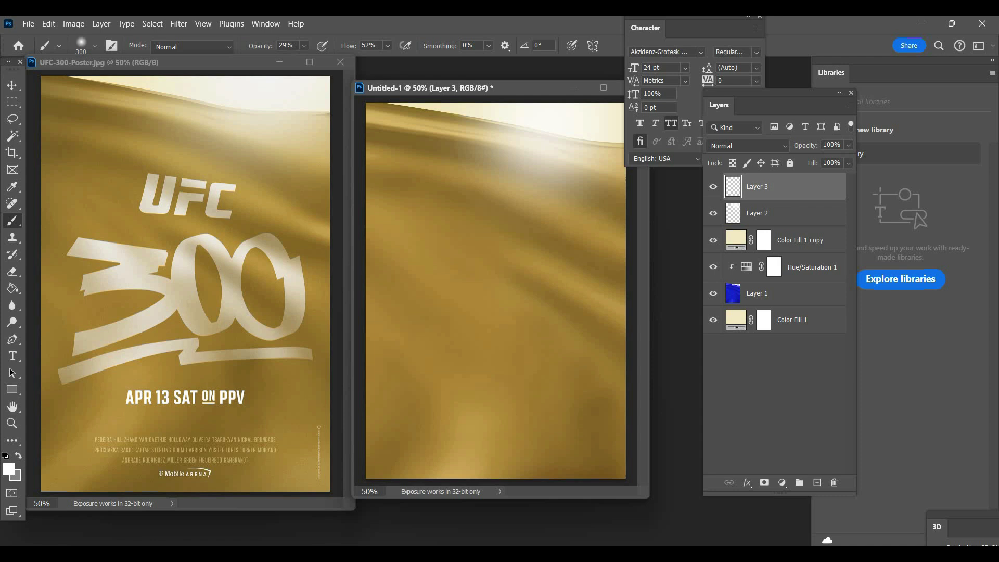
{"action": "left_click_drag", "start_coordinate": [489, 88], "coordinate": [481, 88]}
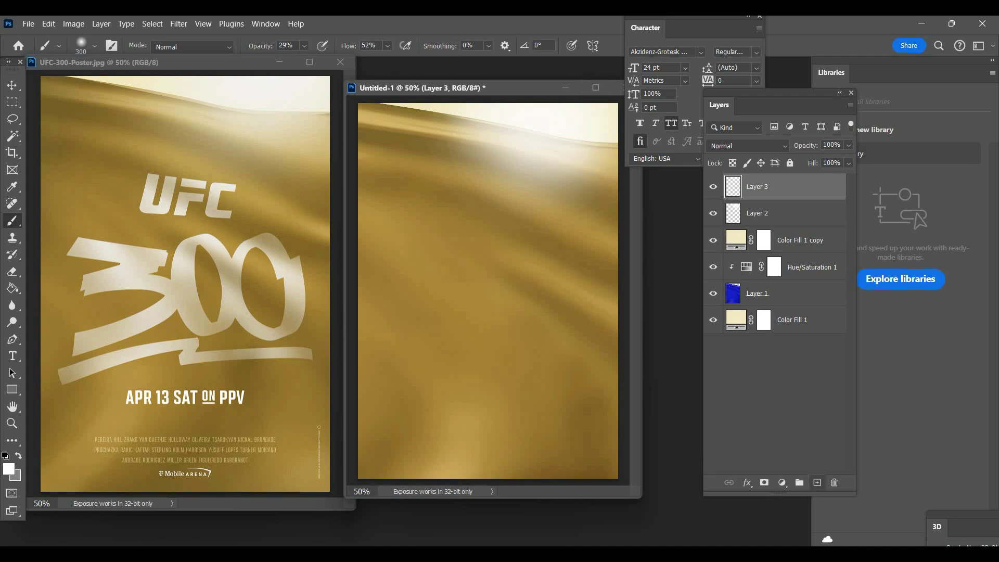
{"action": "left_click", "coordinate": [816, 482]}
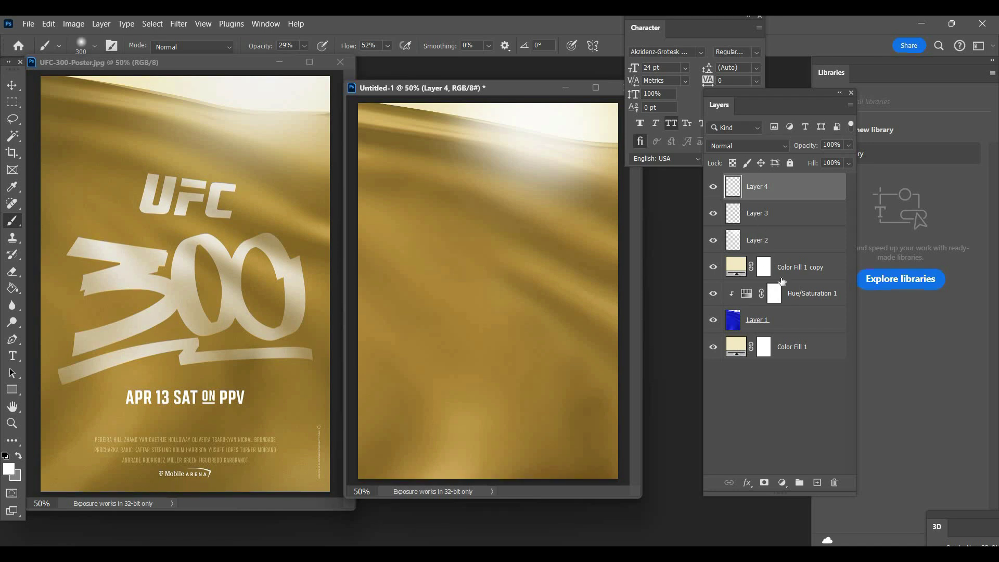
- Group the three glow layers, add a layer mask to the group and paint black on it to soften the glow's lower part
{"action": "left_click", "coordinate": [767, 241], "text": "shift"}
{"action": "key", "text": "ctrl+g"}
{"action": "left_click", "coordinate": [765, 482]}
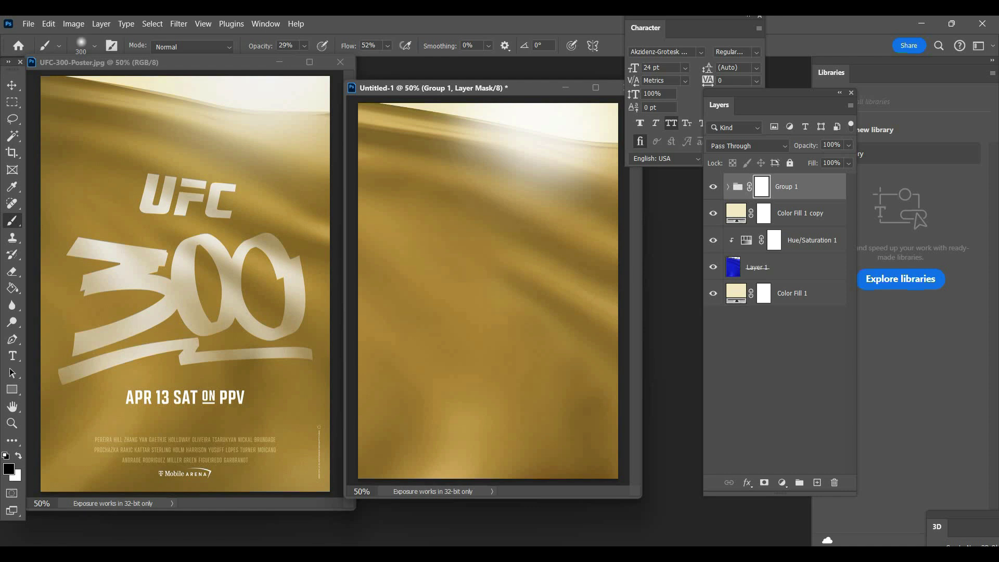
{"action": "left_click", "coordinate": [525, 172]}
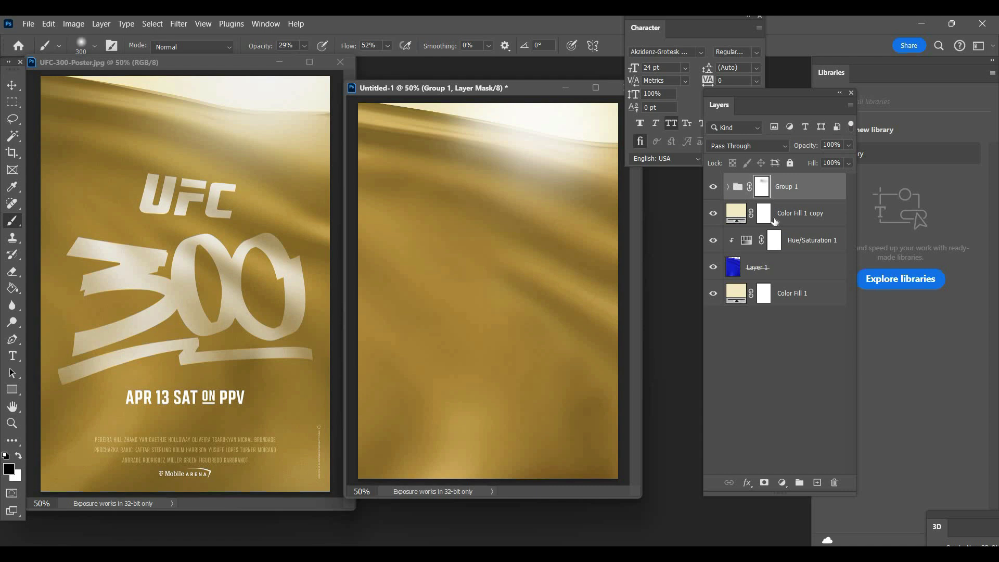
{"action": "mouse_move", "coordinate": [774, 221]}
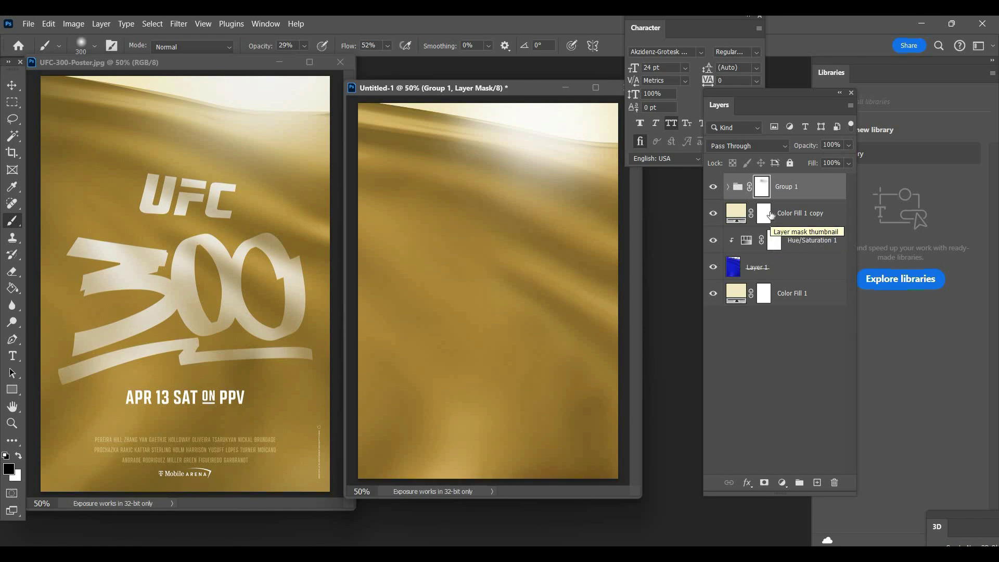
- Open the GKw9xxObUAA4c9X logo image from the 300 folder and move its window between the two posters
{"action": "left_click", "coordinate": [28, 24]}
{"action": "left_click", "coordinate": [51, 51]}
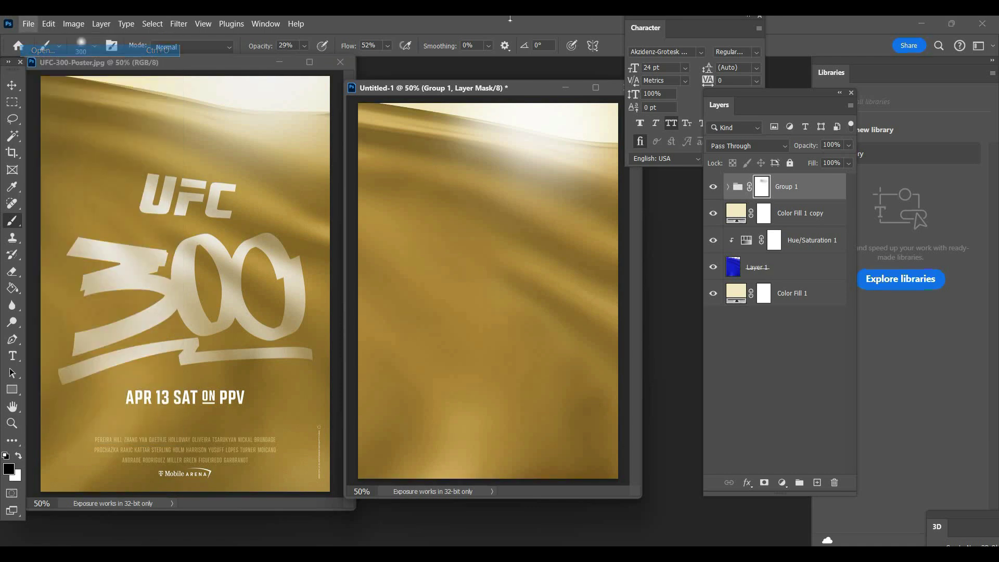
{"action": "left_click", "coordinate": [227, 127]}
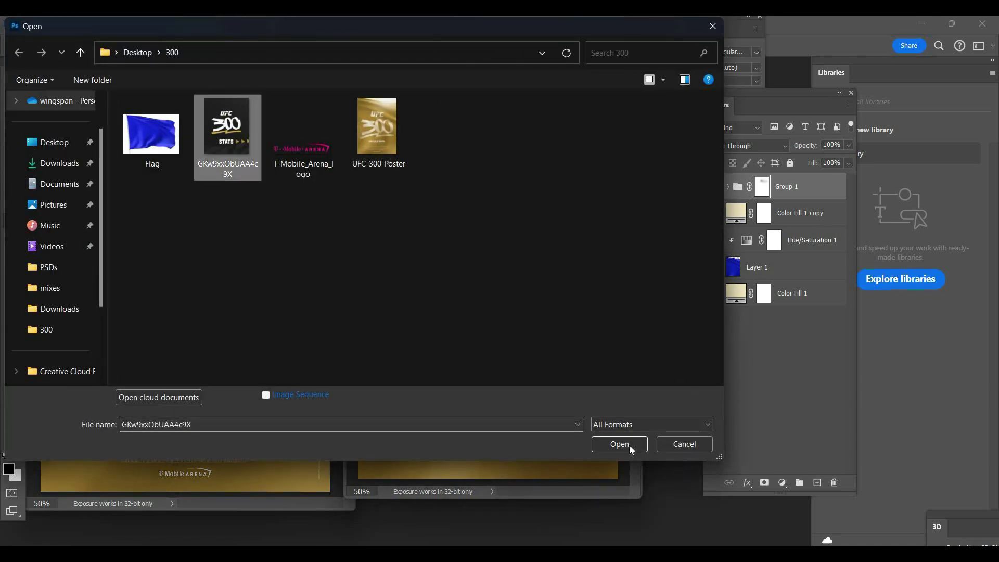
{"action": "left_click", "coordinate": [630, 444]}
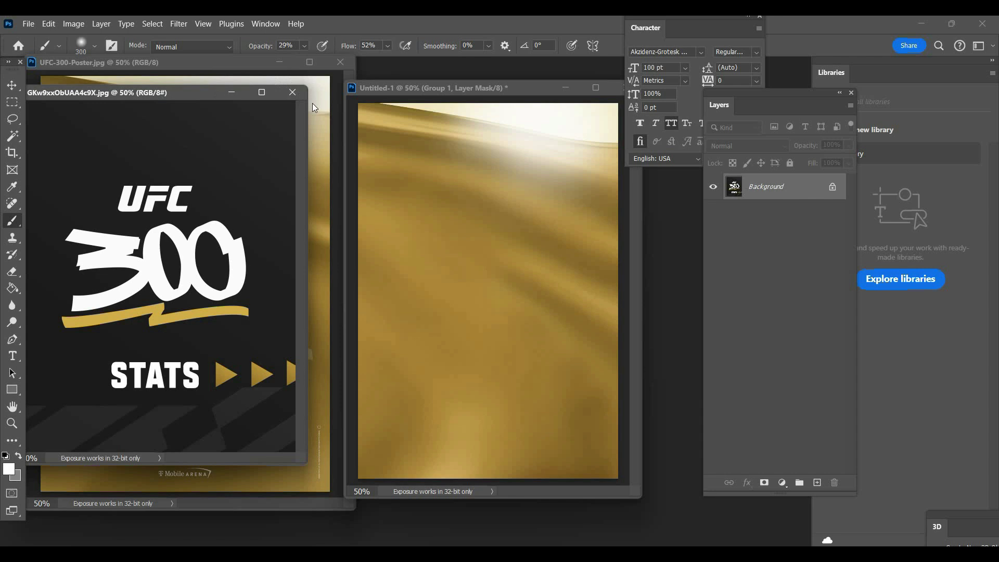
{"action": "left_click_drag", "start_coordinate": [312, 103], "coordinate": [354, 149]}
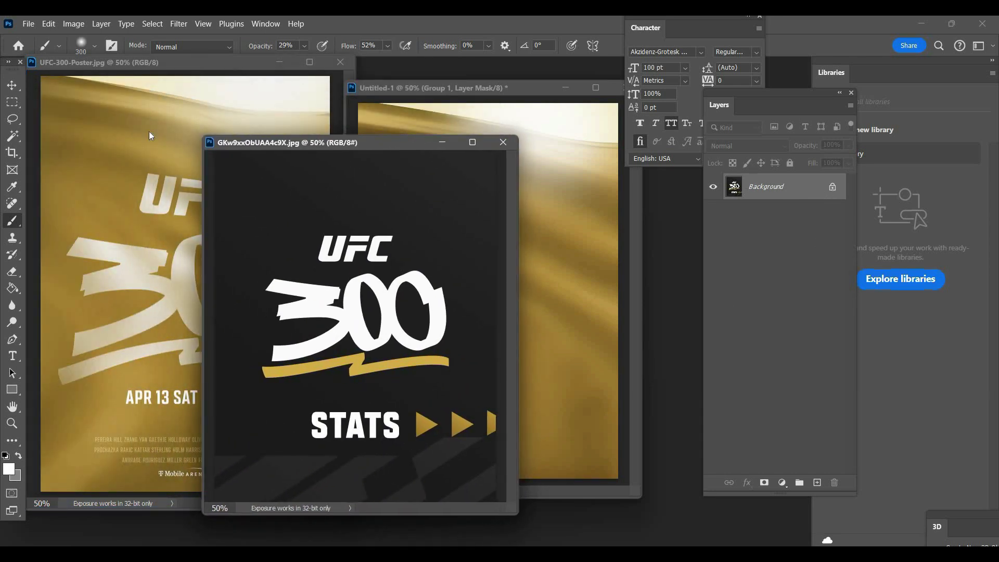
- Select all white lettering with the Magic Wand at tolerance 12 and Contiguous off, and copy it to a new layer
{"action": "left_click", "coordinate": [12, 136]}
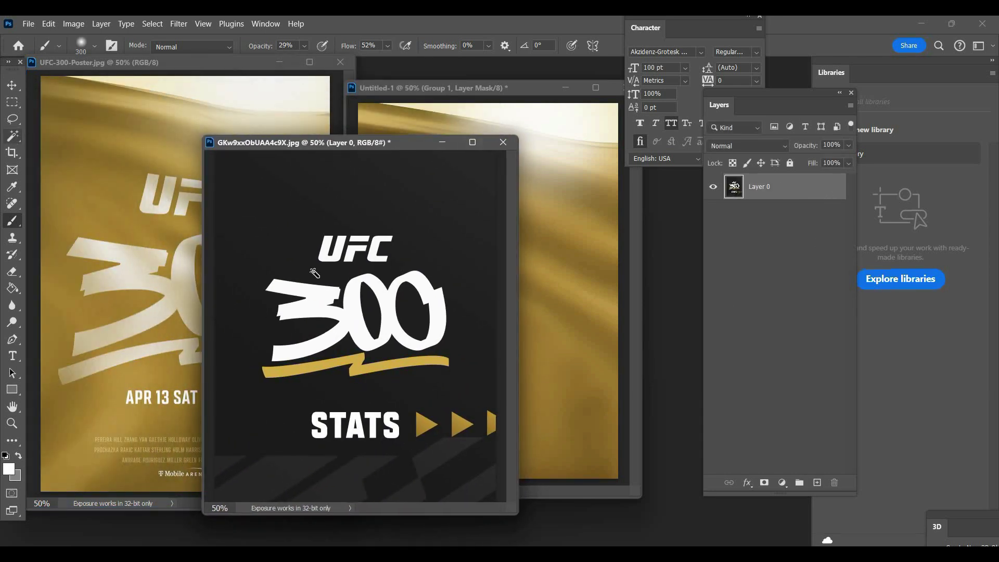
{"action": "left_click", "coordinate": [312, 294]}
{"action": "left_click", "coordinate": [394, 46]}
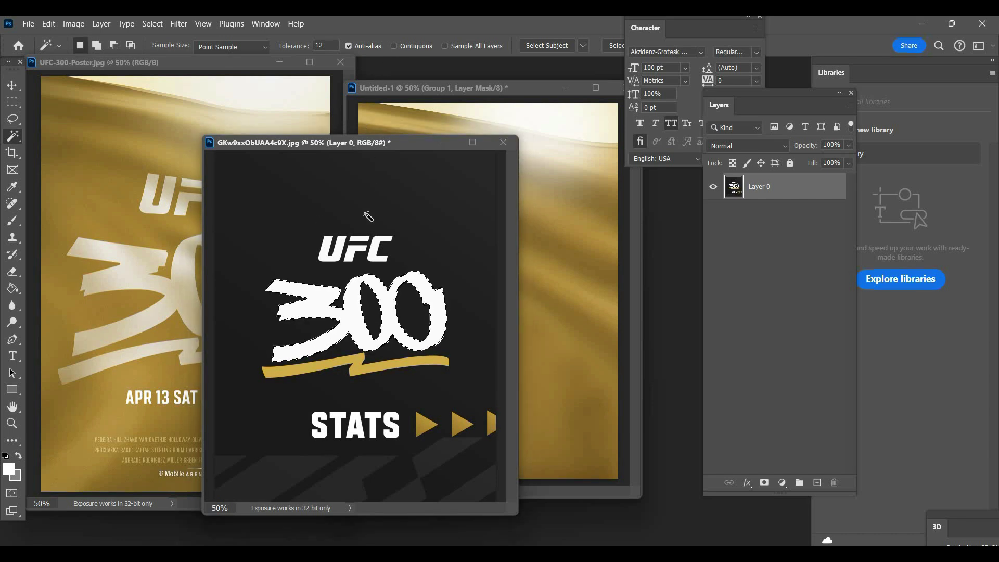
{"action": "key", "text": "ctrl+d"}
{"action": "right_click", "coordinate": [13, 136]}
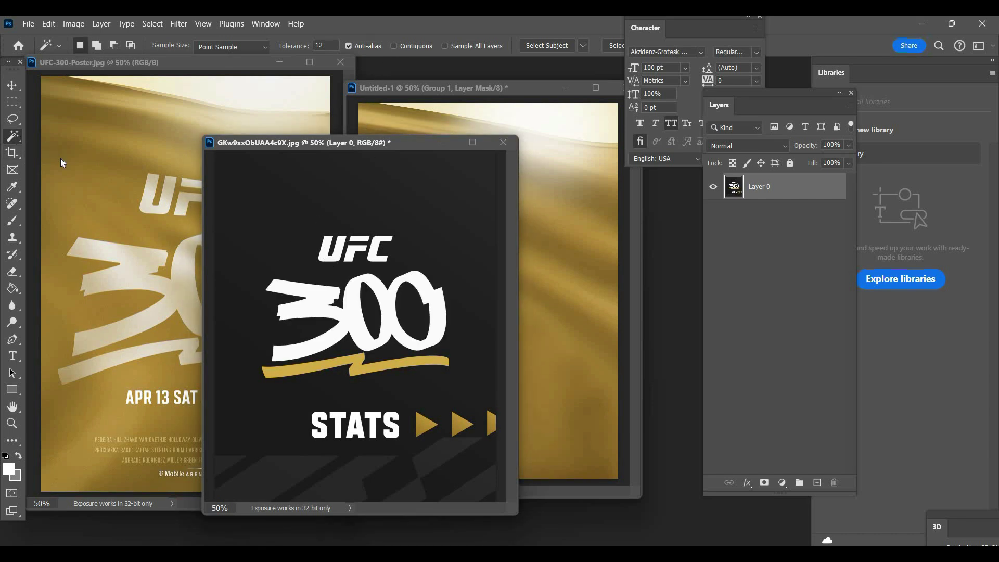
{"action": "left_click", "coordinate": [329, 255]}
{"action": "left_click", "coordinate": [453, 250]}
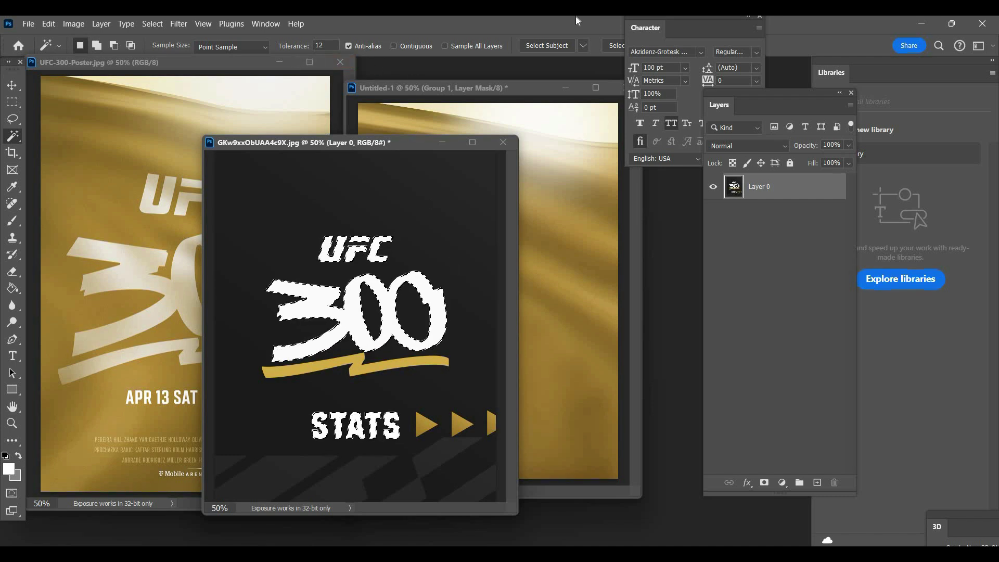
{"action": "key", "text": "ctrl+j"}
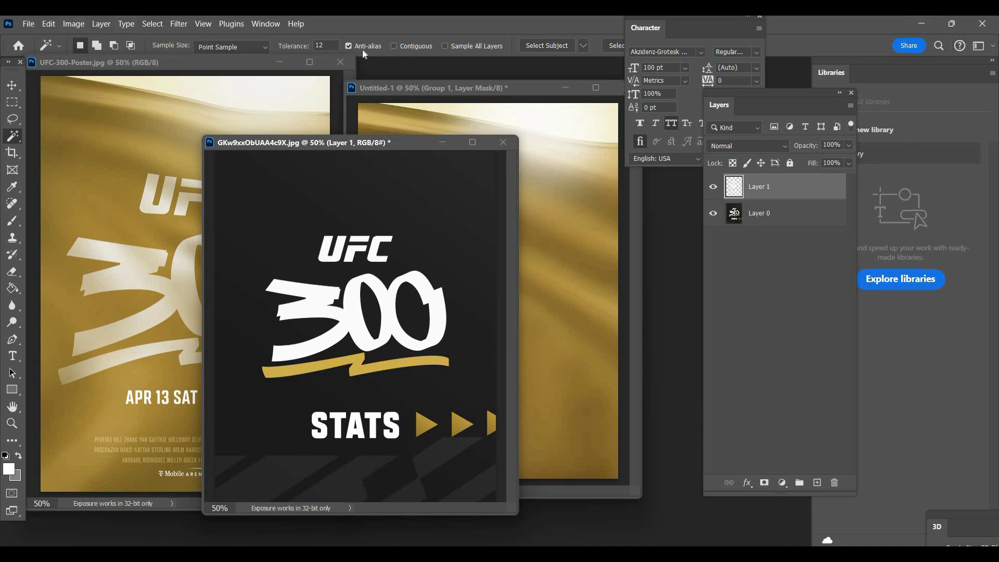
- With Contiguous on, select the gold underline on the original image layer and copy it to its own layer
{"action": "left_click", "coordinate": [394, 46]}
{"action": "left_click", "coordinate": [310, 367]}
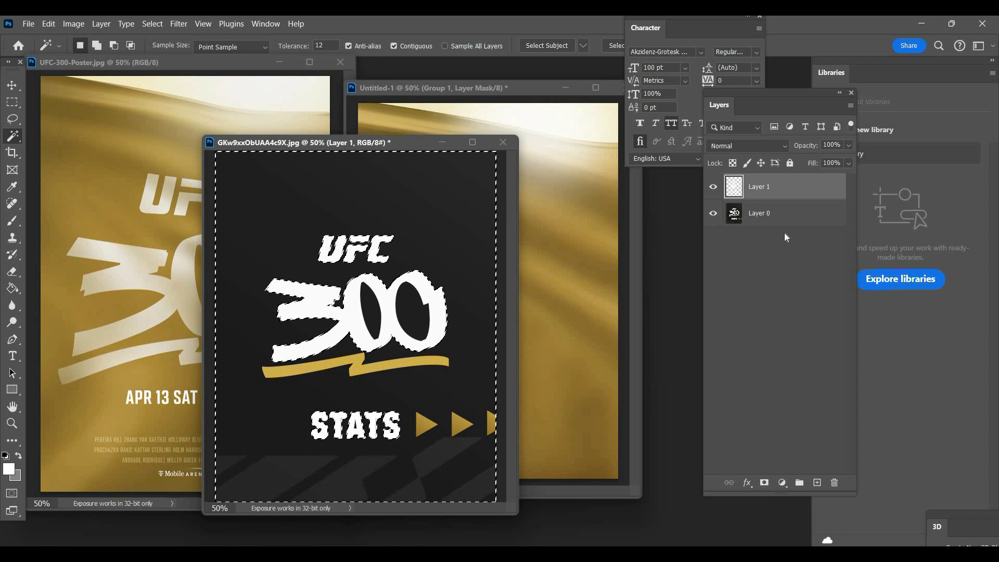
{"action": "key", "text": "ctrl+d"}
{"action": "key", "text": "alt+bracketleft"}
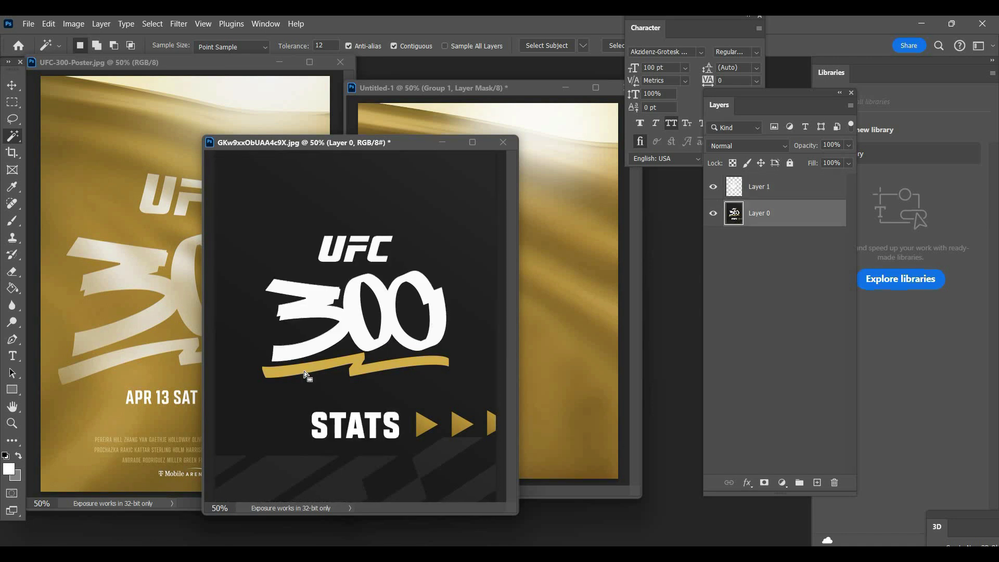
{"action": "left_click", "coordinate": [364, 358]}
{"action": "key", "text": "ctrl+j"}
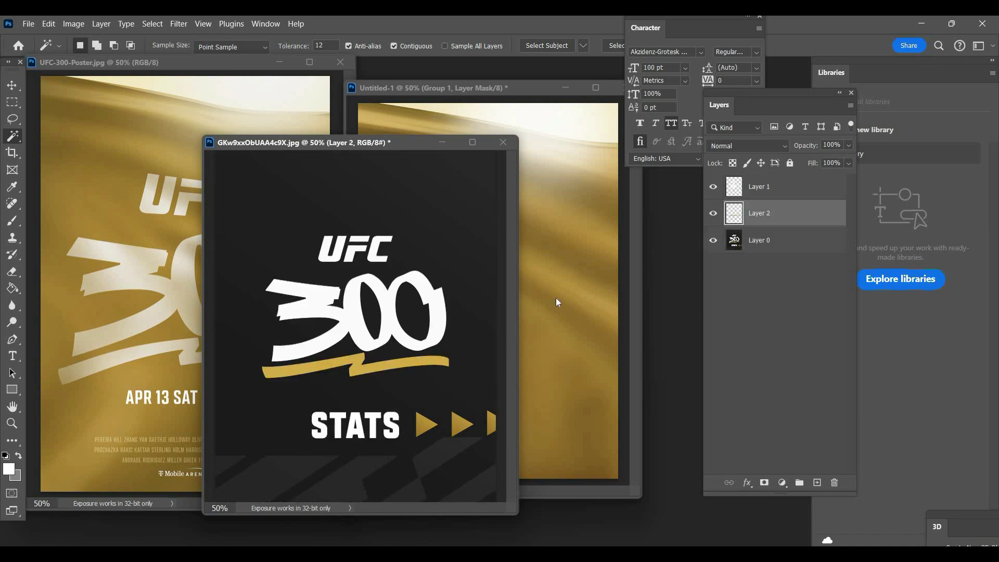
- Hide the original image layer and merge the white lettering and gold underline layers
{"action": "left_click", "coordinate": [713, 240]}
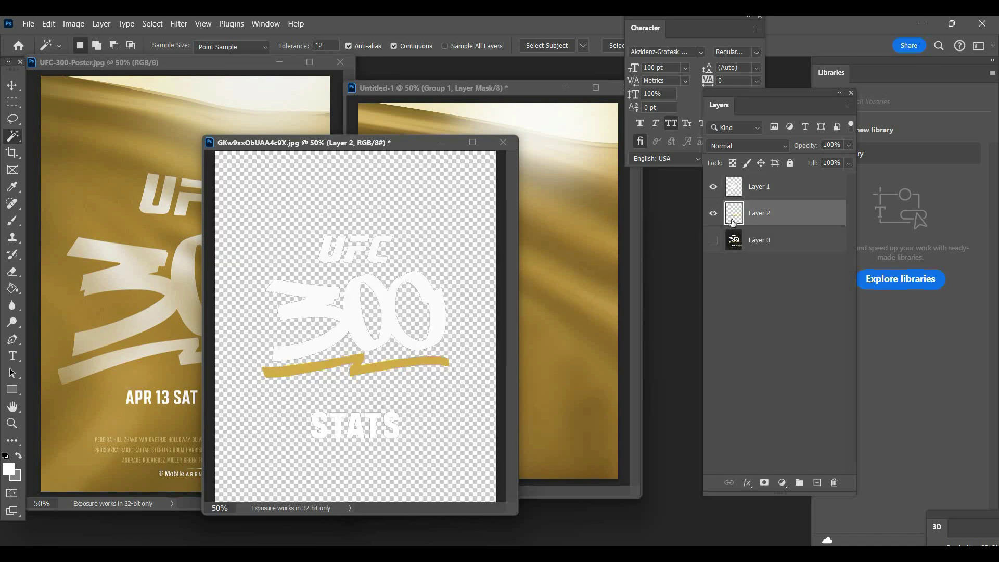
{"action": "left_click", "coordinate": [763, 192], "text": "shift"}
{"action": "right_click", "coordinate": [763, 196]}
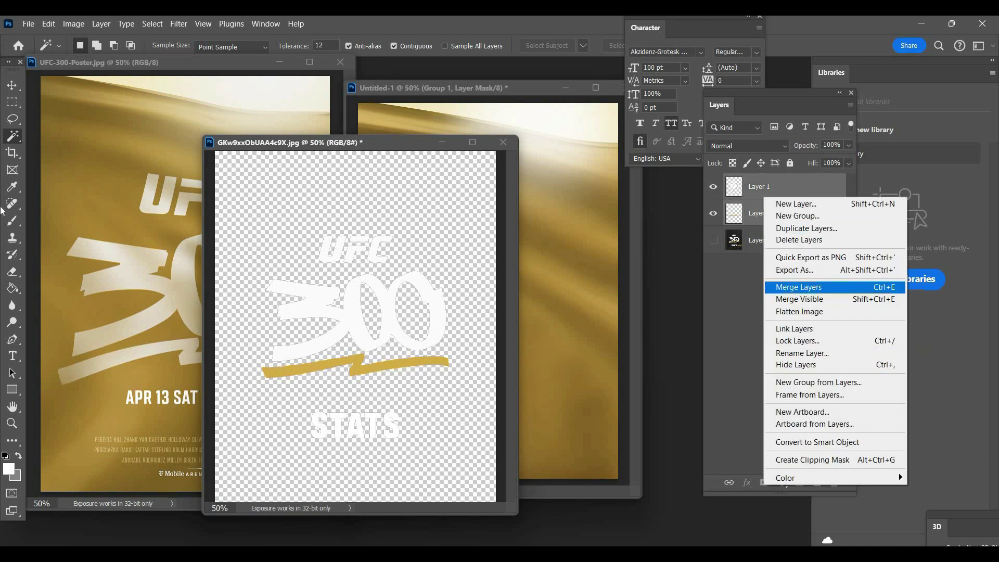
{"action": "left_click", "coordinate": [799, 286]}
- Marquee-select the word STATS beneath the logo and delete it from the merged layer
{"action": "key", "text": "m"}
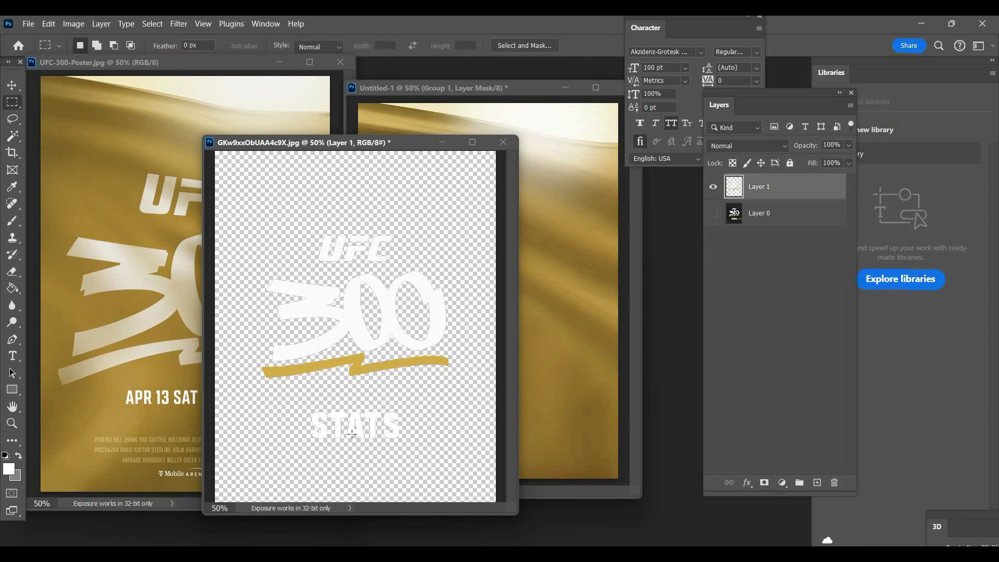
{"action": "left_click_drag", "start_coordinate": [295, 402], "coordinate": [451, 462]}
{"action": "key", "text": "Delete"}
{"action": "key", "text": "ctrl+d"}
- Apply a white Color Overlay to the merged logo layer and shift the logo slightly upward
{"action": "right_click", "coordinate": [738, 181]}
{"action": "left_click", "coordinate": [752, 190]}
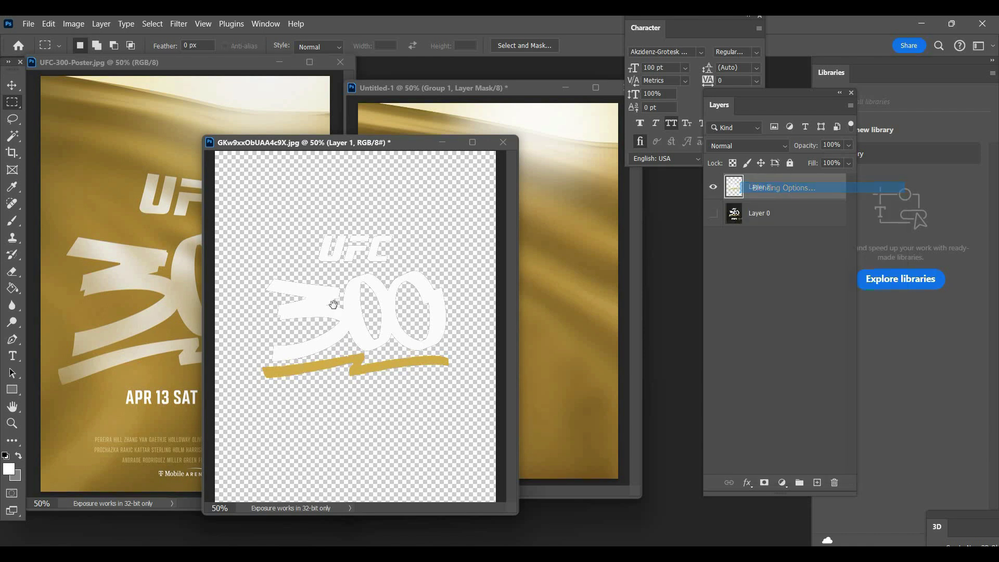
{"action": "left_click", "coordinate": [503, 372]}
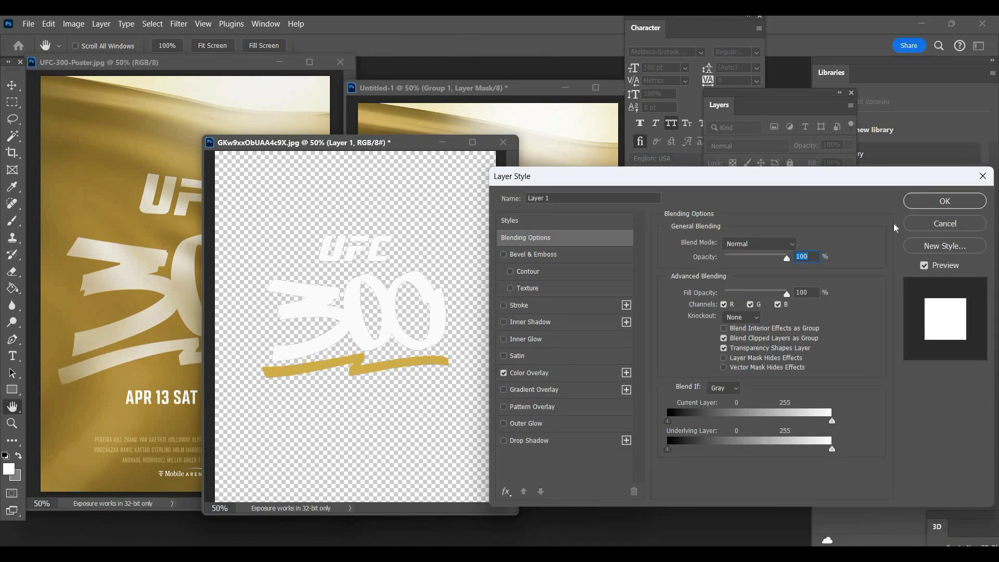
{"action": "left_click", "coordinate": [528, 372]}
{"action": "key", "text": "Return"}
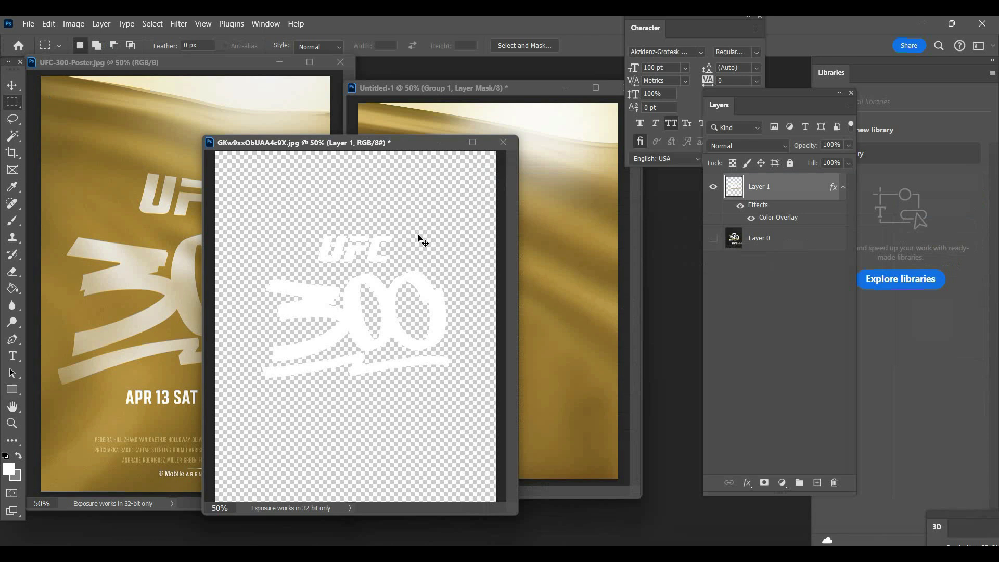
{"action": "mouse_move", "coordinate": [416, 235]}
{"action": "left_mouse_down"}
{"action": "mouse_move", "coordinate": [510, 191]}
{"action": "mouse_move", "coordinate": [422, 219]}
{"action": "left_mouse_up"}
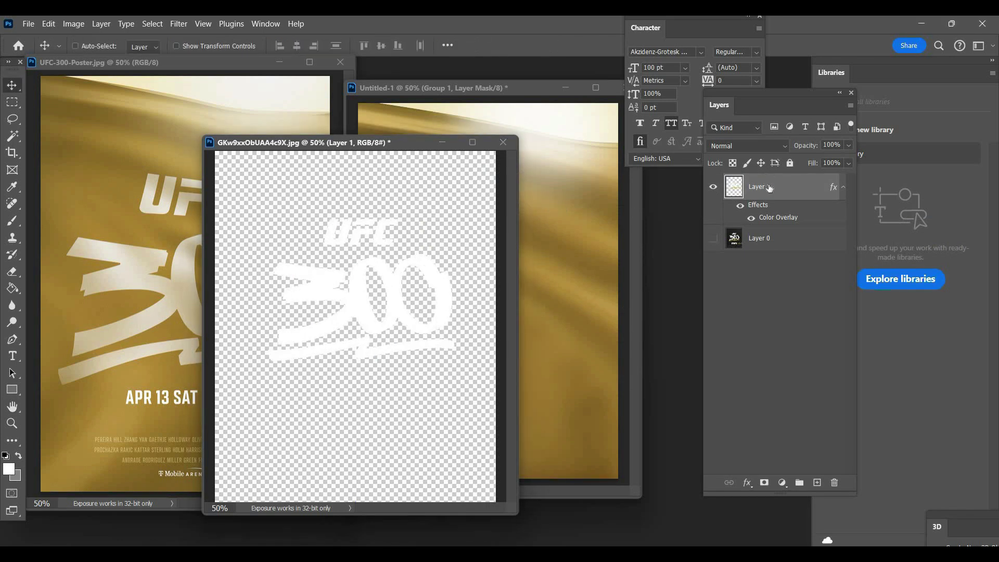
{"action": "right_click", "coordinate": [829, 323]}
{"action": "left_click", "coordinate": [837, 446]}
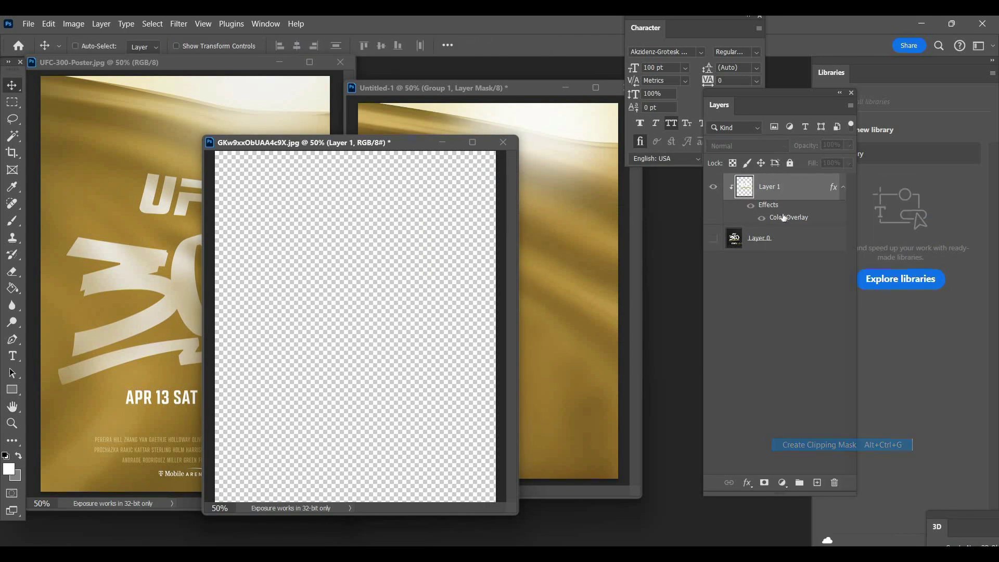
{"action": "key", "text": "ctrl+z"}
- Convert the white logo layer to a Smart Object and copy it into the Untitled-1 poster document
{"action": "right_click", "coordinate": [781, 193]}
{"action": "left_click", "coordinate": [854, 414]}
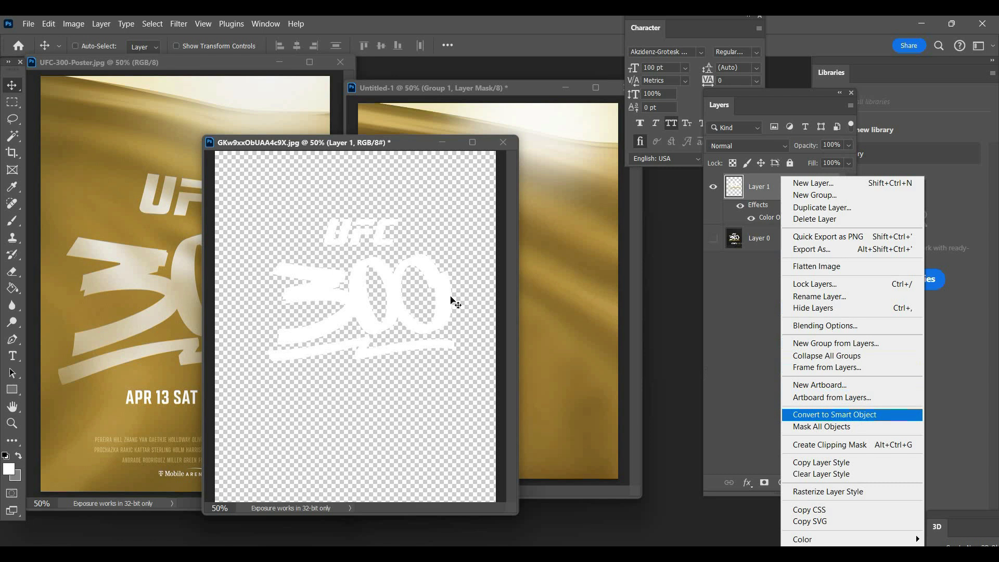
{"action": "left_click_drag", "start_coordinate": [438, 290], "coordinate": [529, 297]}
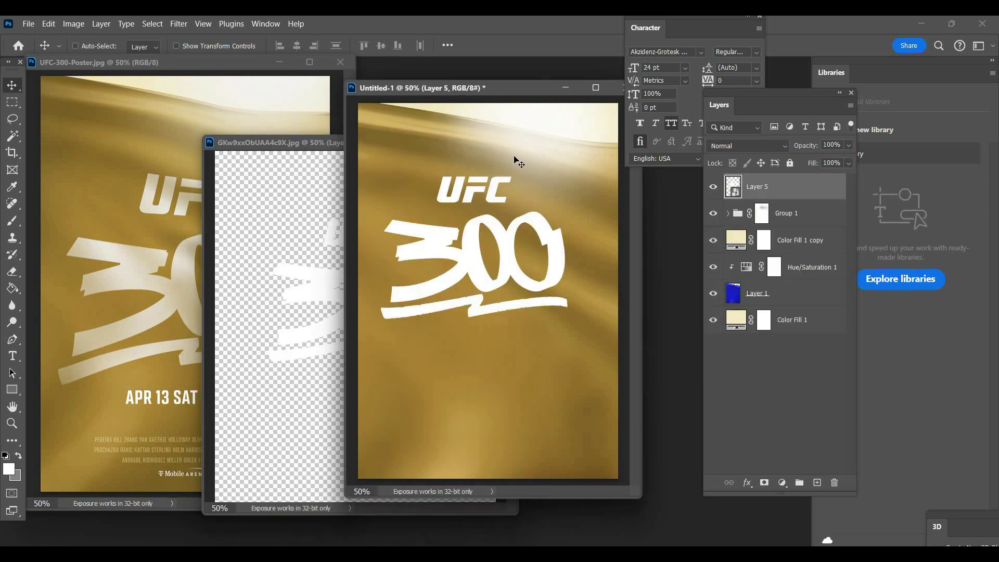
- Close the source logo image without saving its changes
{"action": "left_click", "coordinate": [505, 142]}
{"action": "key", "text": "n"}
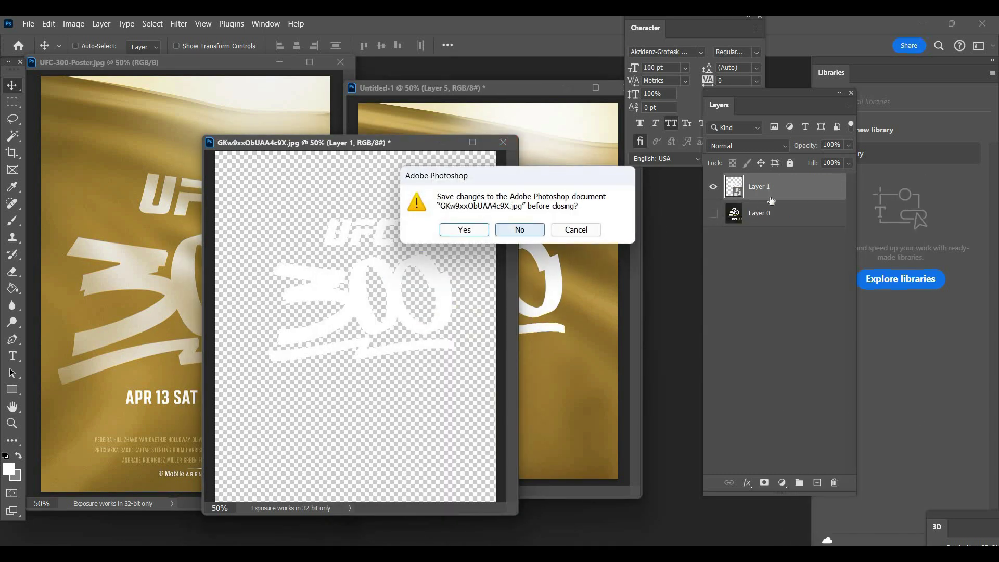
- Scale the logo to about 28.7%, rotate it about 3.6° clockwise and center it across the poster as in the reference
{"action": "key", "text": "ctrl+t"}
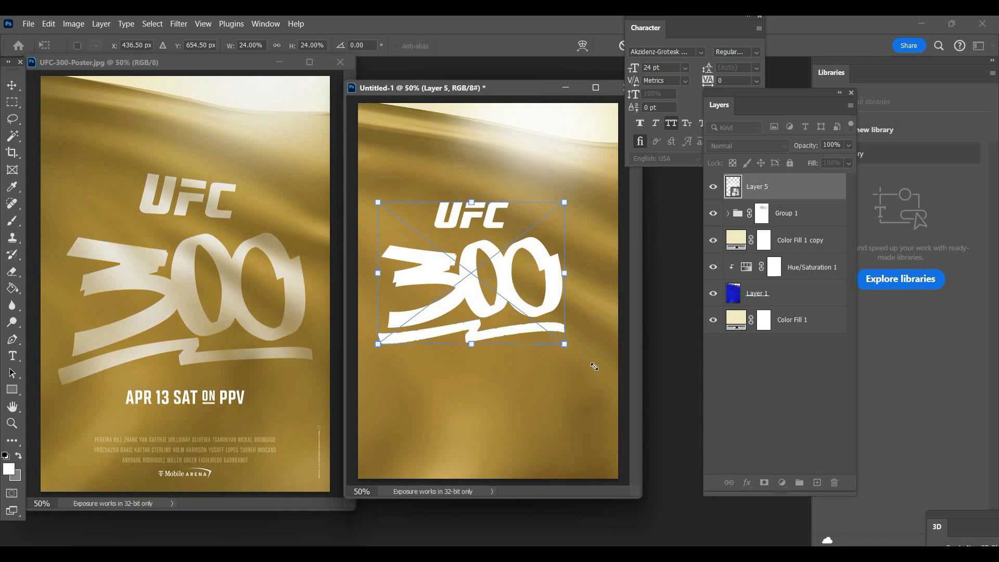
{"action": "left_click_drag", "start_coordinate": [600, 371], "coordinate": [593, 367]}
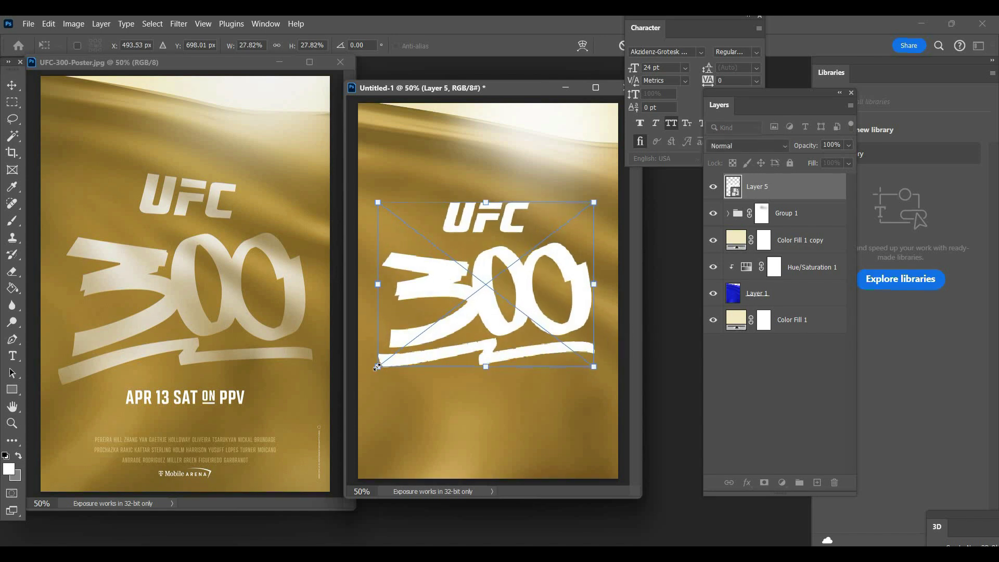
{"action": "left_click_drag", "start_coordinate": [377, 366], "coordinate": [371, 371]}
{"action": "left_click_drag", "start_coordinate": [444, 184], "coordinate": [450, 182]}
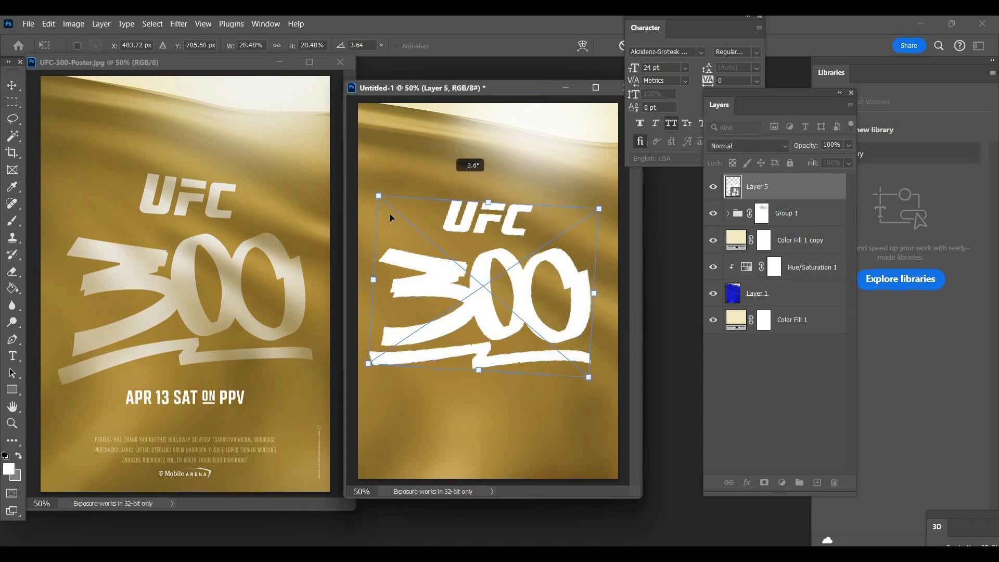
{"action": "left_click_drag", "start_coordinate": [376, 195], "coordinate": [376, 193]}
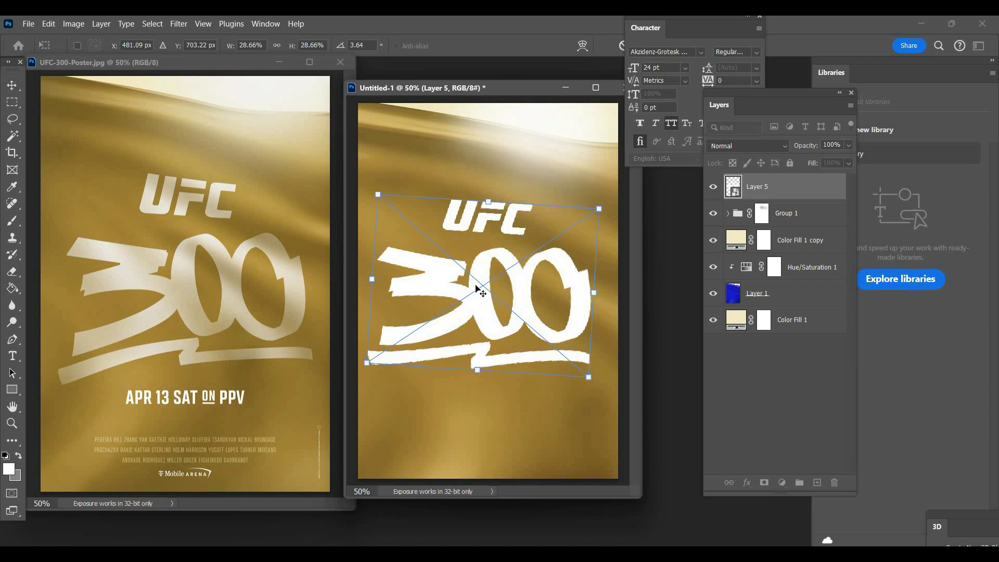
{"action": "key", "text": "Escape"}
{"action": "left_click_drag", "start_coordinate": [480, 290], "coordinate": [492, 286]}
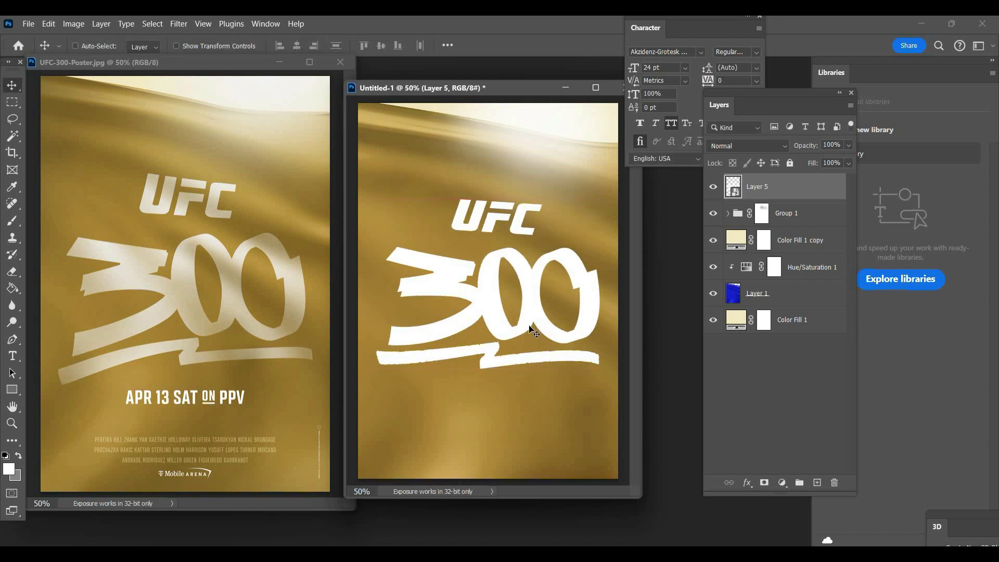
- Group the logo layer and set its Blend If for the underlying layer with the dark sliders split at 21 / 139
{"action": "left_click", "coordinate": [710, 186]}
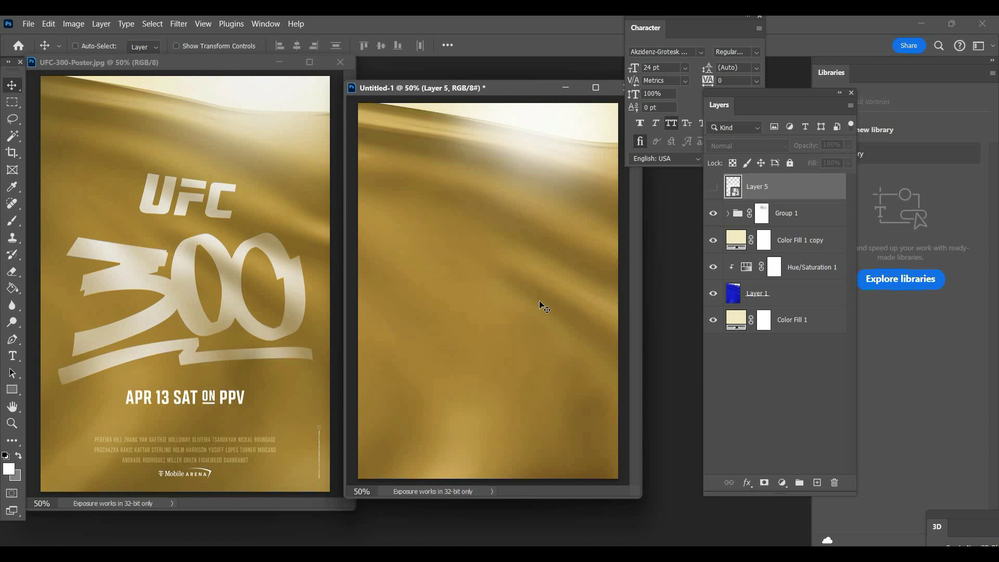
{"action": "key", "text": "ctrl+z"}
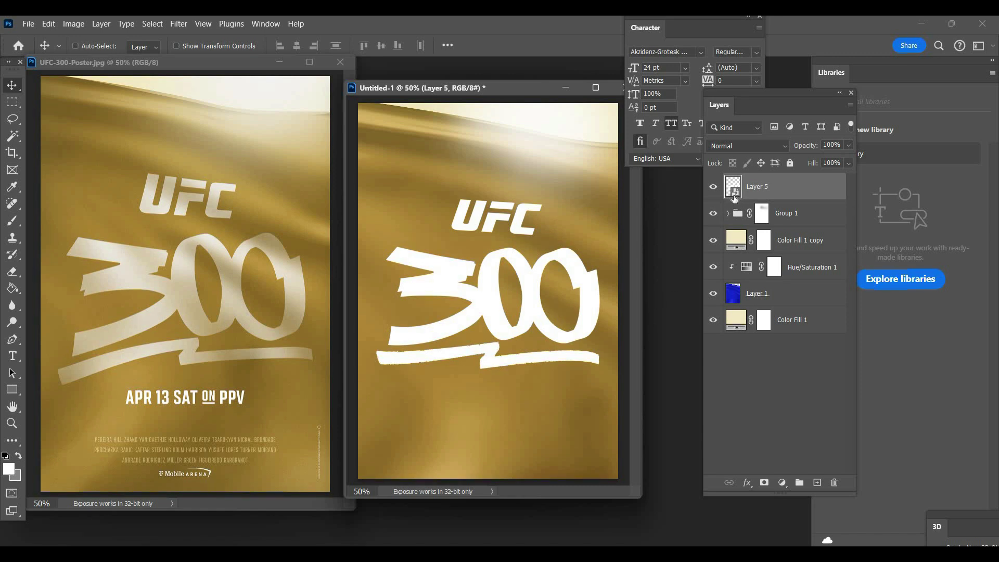
{"action": "key", "text": "ctrl+g"}
{"action": "right_click", "coordinate": [759, 209]}
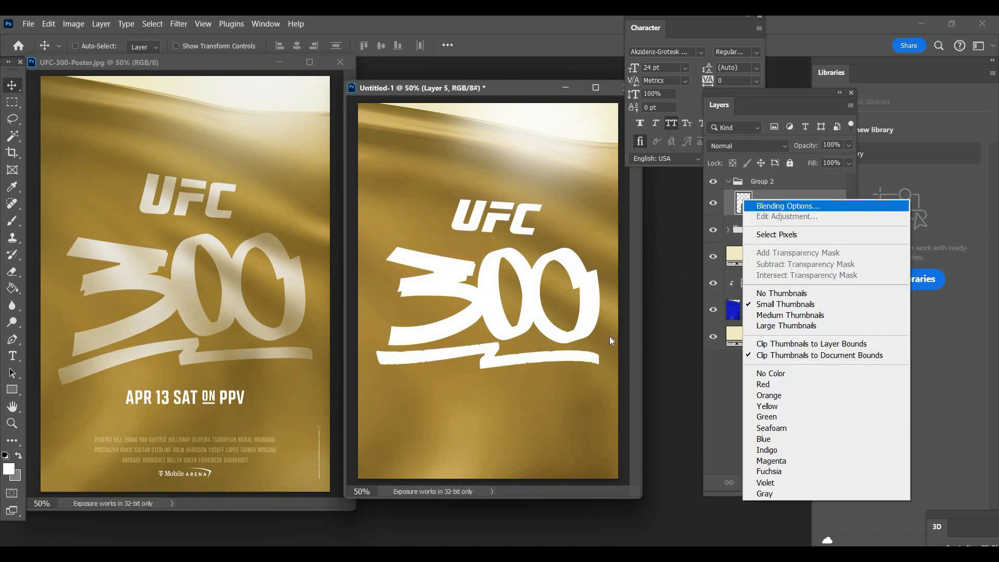
{"action": "left_click", "coordinate": [764, 204]}
{"action": "left_click_drag", "start_coordinate": [669, 450], "coordinate": [773, 443]}
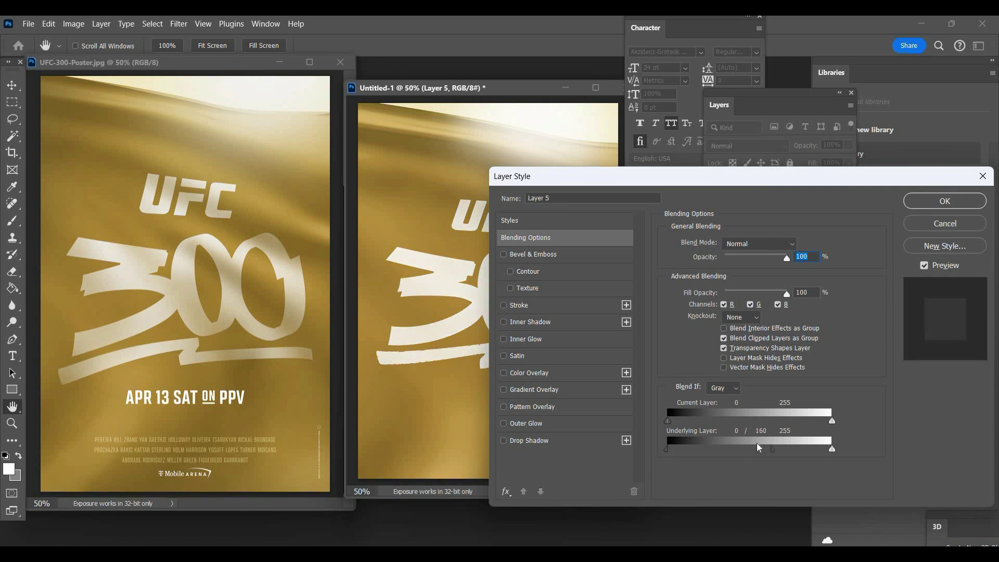
{"action": "left_click_drag", "start_coordinate": [755, 445], "coordinate": [681, 456]}
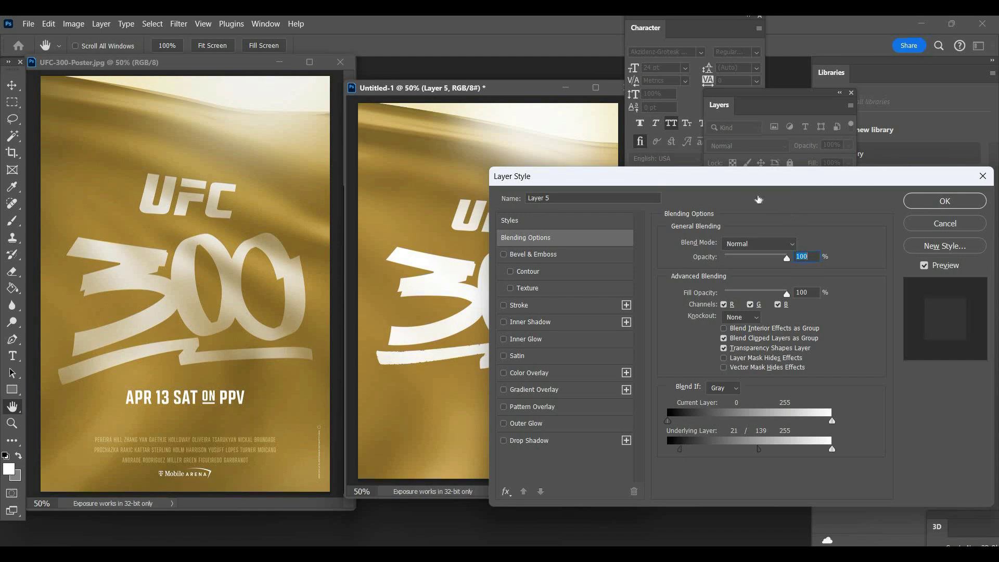
{"action": "left_click", "coordinate": [936, 205]}
- Add a layer mask to the logo group and brush black at 29% opacity over parts of the lettering and underline to match the reference shading
{"action": "key", "text": "ctrl+g"}
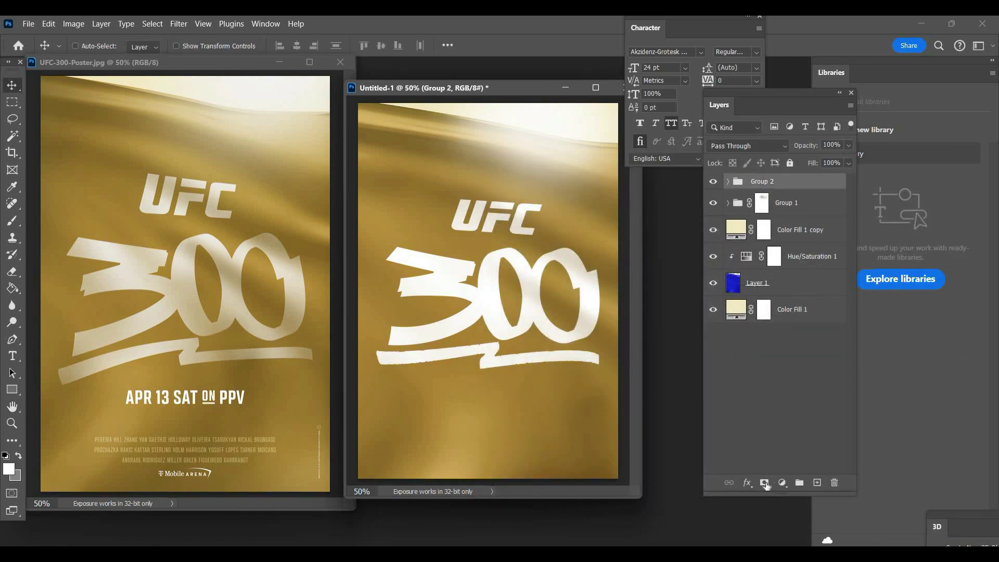
{"action": "key", "text": "b"}
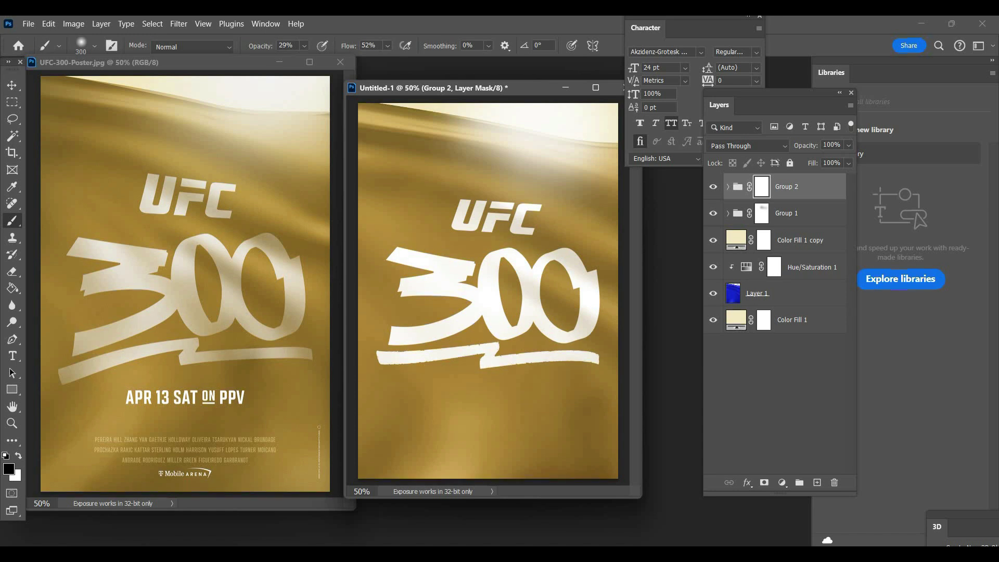
{"action": "left_click_drag", "start_coordinate": [408, 260], "coordinate": [409, 354]}
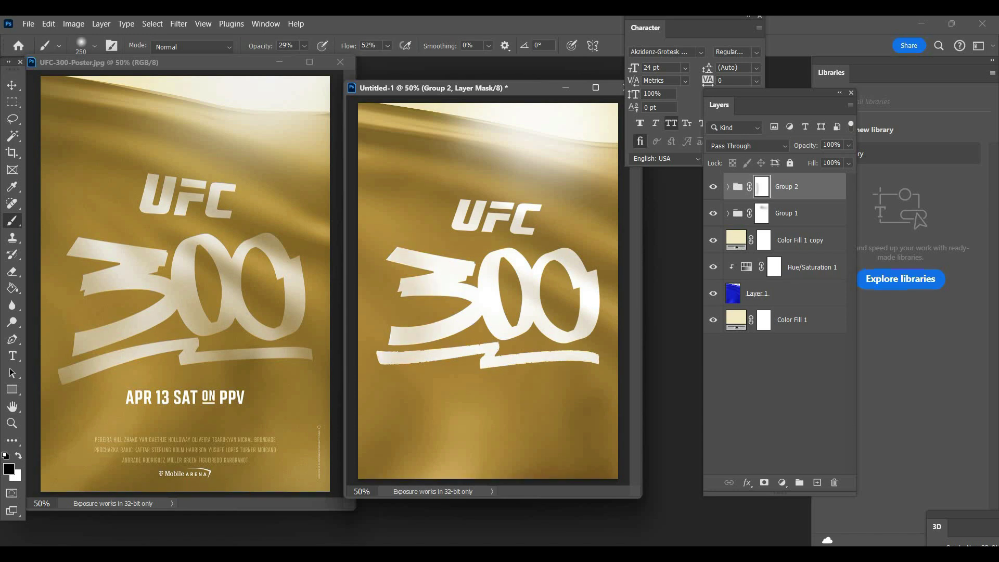
{"action": "left_click", "coordinate": [379, 359]}
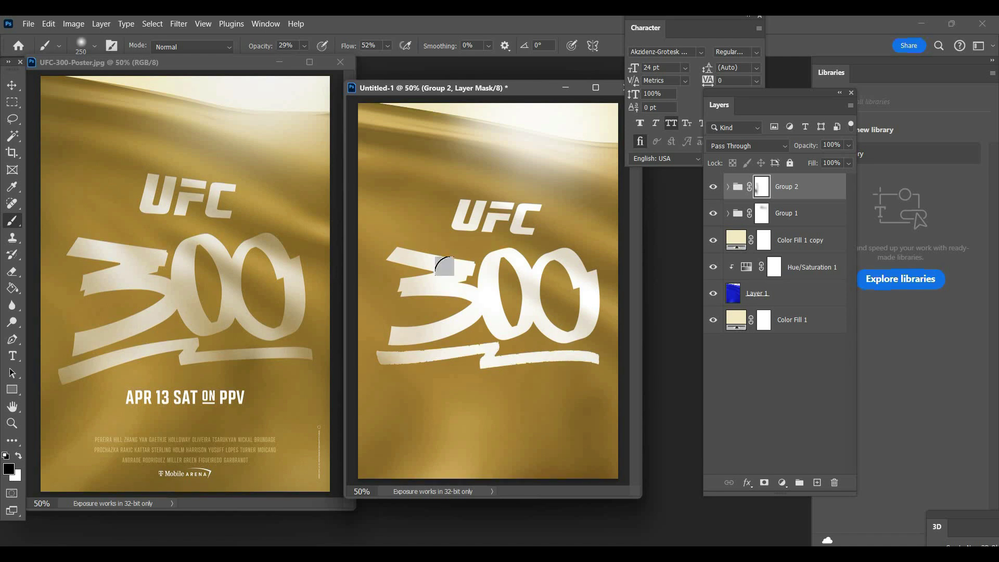
{"action": "key", "text": "bracketleft"}
{"action": "key", "text": "bracketleft"}
{"action": "mouse_move", "coordinate": [441, 252]}
{"action": "left_mouse_down"}
{"action": "mouse_move", "coordinate": [469, 375]}
{"action": "mouse_move", "coordinate": [479, 352]}
{"action": "mouse_move", "coordinate": [463, 276]}
{"action": "mouse_move", "coordinate": [471, 257]}
{"action": "mouse_move", "coordinate": [489, 247]}
{"action": "left_mouse_up"}
{"action": "mouse_move", "coordinate": [504, 333]}
{"action": "left_mouse_down"}
{"action": "mouse_move", "coordinate": [486, 299]}
{"action": "mouse_move", "coordinate": [500, 312]}
{"action": "mouse_move", "coordinate": [500, 350]}
{"action": "mouse_move", "coordinate": [539, 351]}
{"action": "mouse_move", "coordinate": [501, 359]}
{"action": "mouse_move", "coordinate": [611, 366]}
{"action": "mouse_move", "coordinate": [590, 369]}
{"action": "mouse_move", "coordinate": [594, 360]}
{"action": "left_mouse_up"}
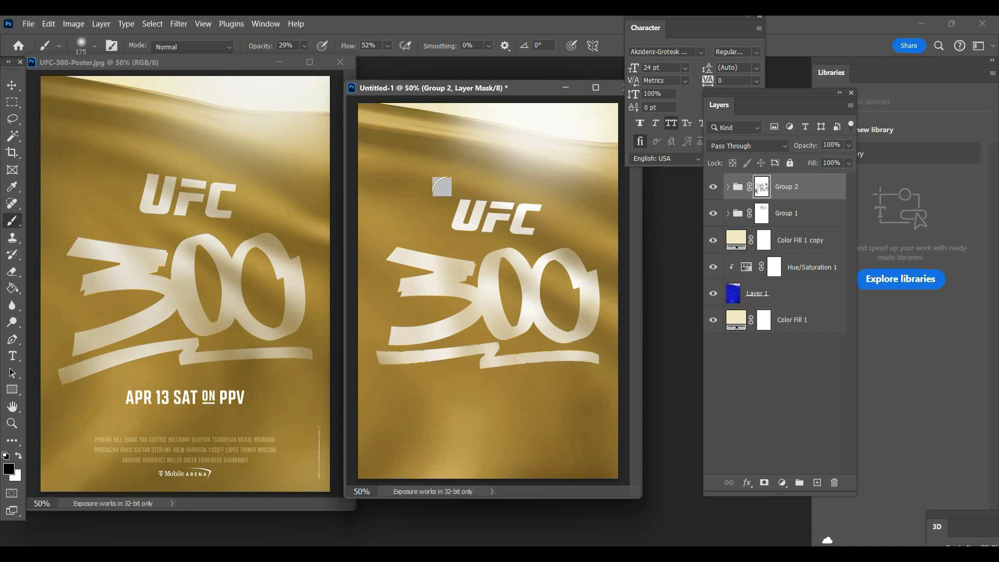
{"action": "key", "text": "bracketleft"}
{"action": "key", "text": "bracketleft"}
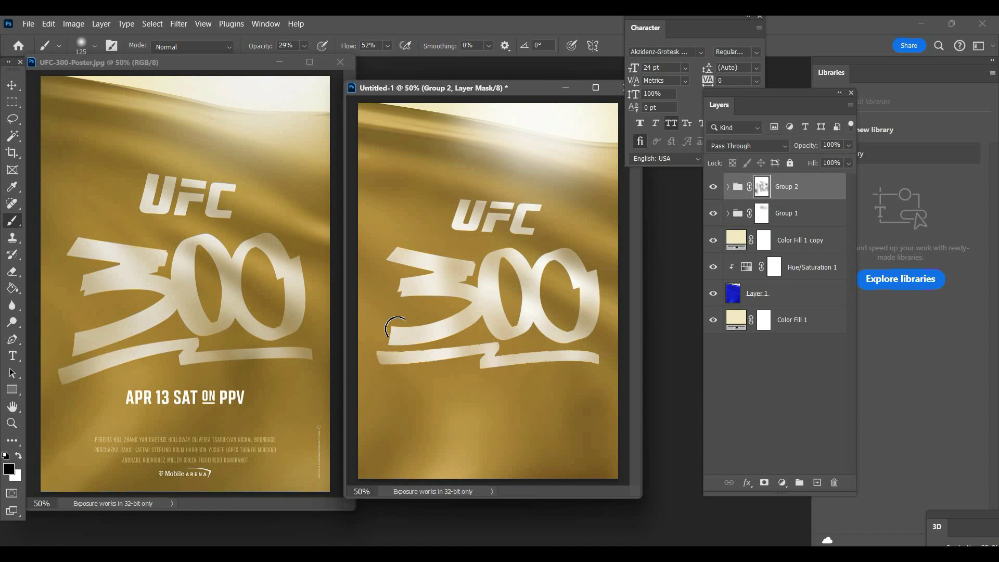
{"action": "mouse_move", "coordinate": [395, 326]}
{"action": "left_mouse_down"}
{"action": "mouse_move", "coordinate": [424, 326]}
{"action": "mouse_move", "coordinate": [416, 354]}
{"action": "left_mouse_up"}
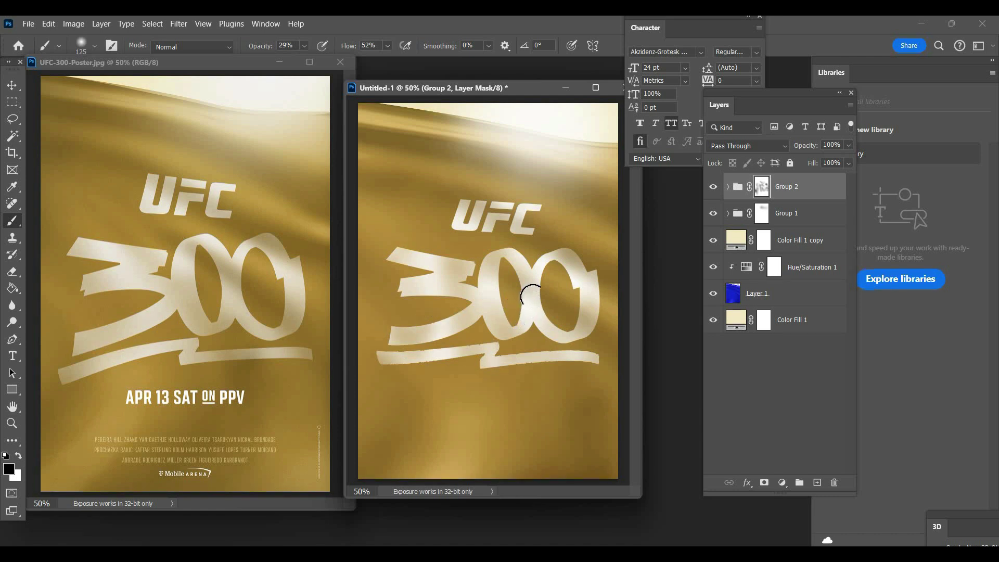
- Add the text "APR 13 SAT PPV" below the logo in Akzidenz-Grotesk Pro Bold Condensed, leaving a gap before PPV
{"action": "left_click", "coordinate": [13, 359]}
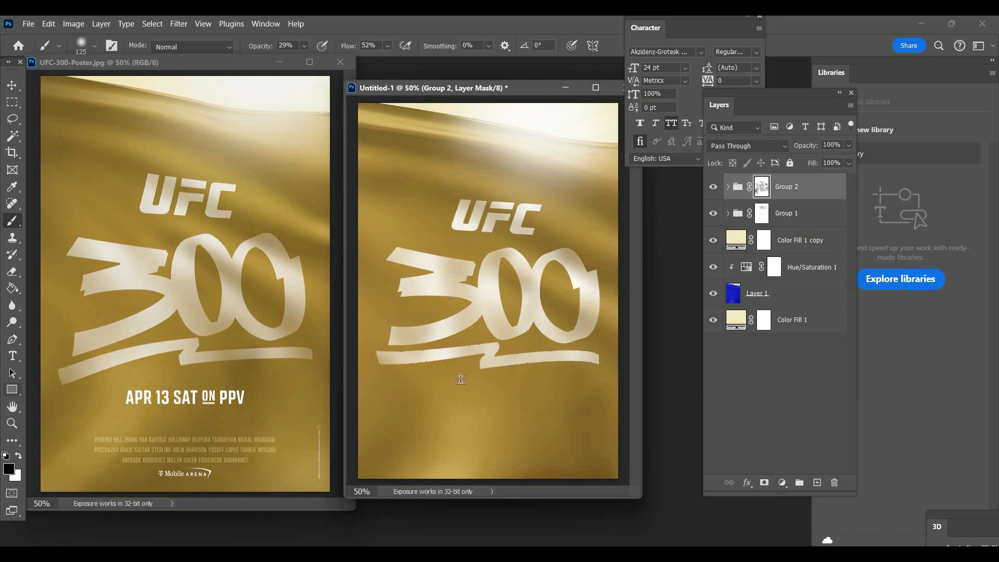
{"action": "left_click", "coordinate": [448, 408]}
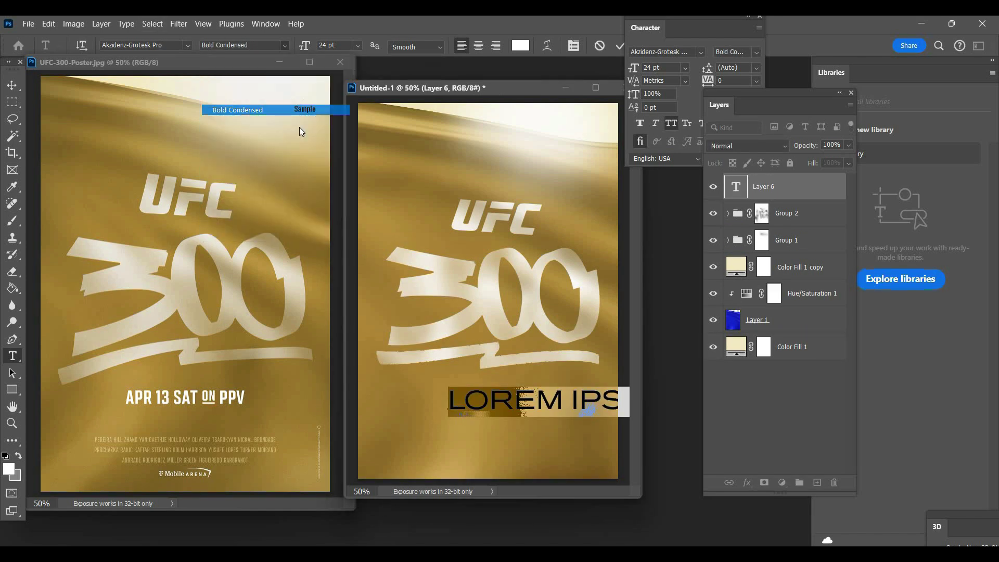
{"action": "type", "text": "A"}
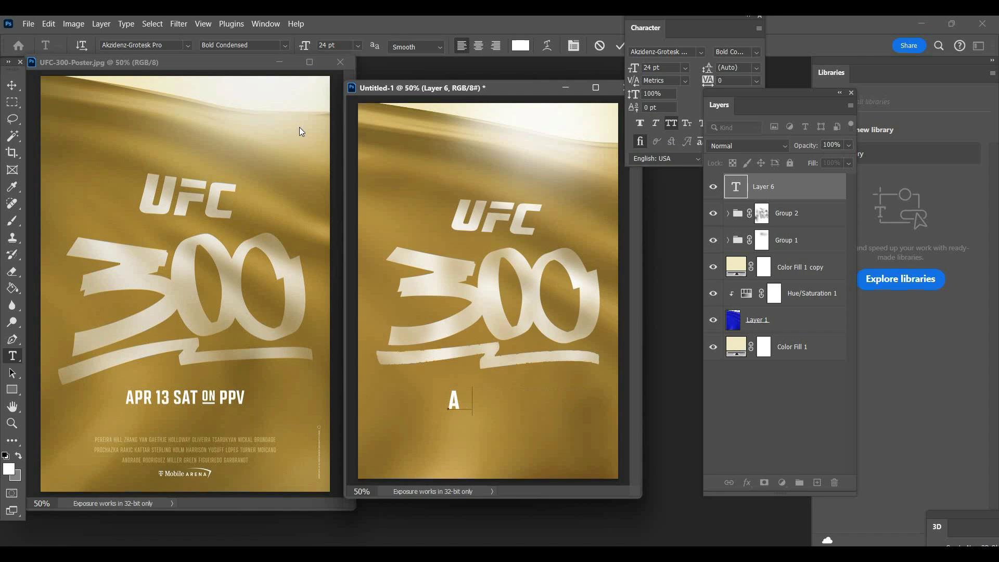
{"action": "type", "text": "PR 13 SAT"}
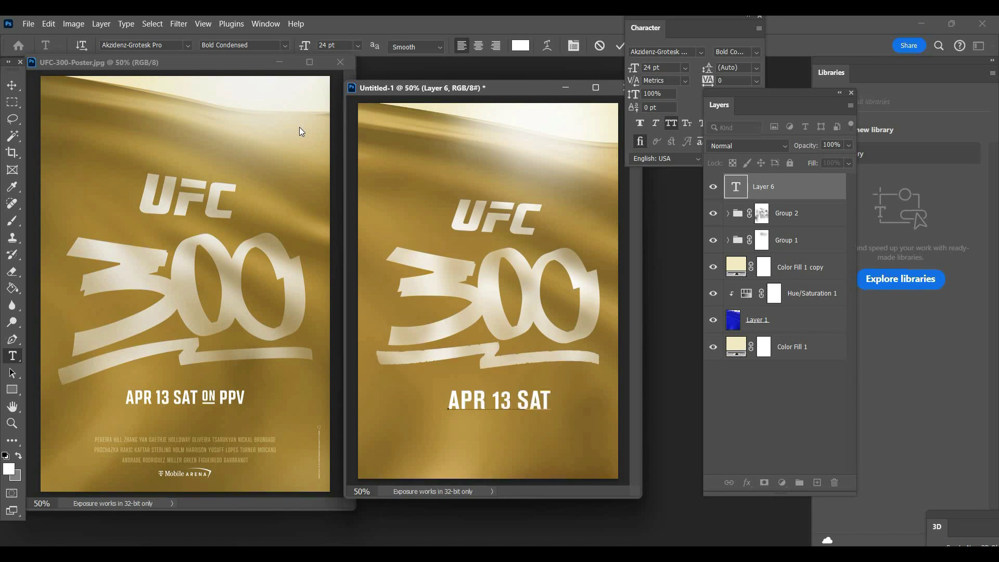
{"action": "type", "text": "  PPV"}
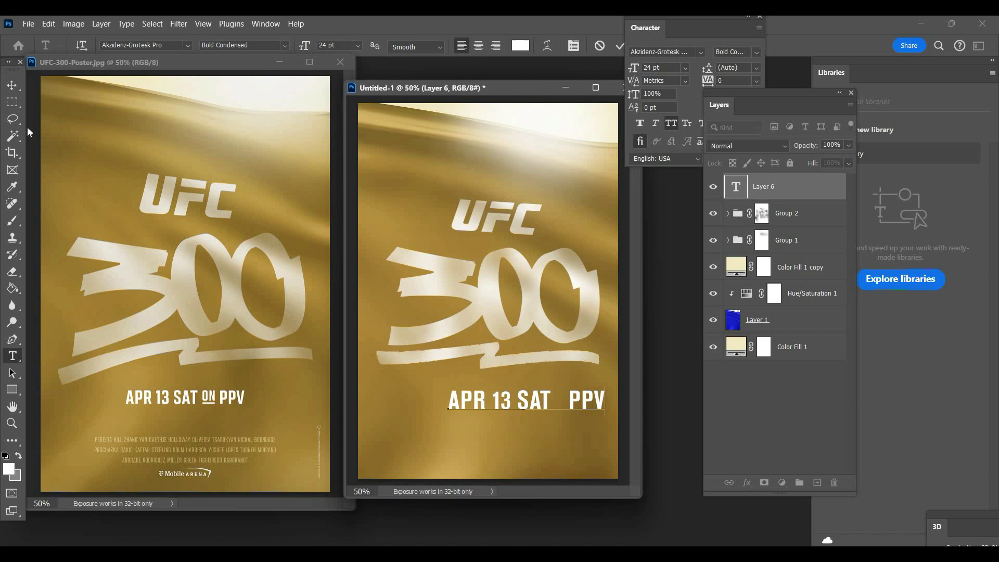
- Scale the date line down to 16.75 pt and center it beneath the logo underline
{"action": "key", "text": "ctrl+t"}
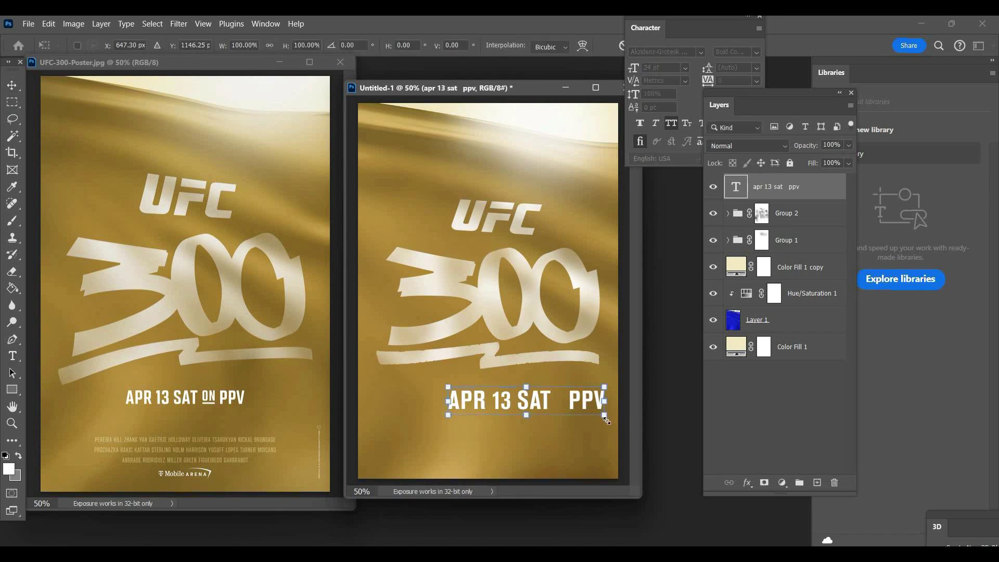
{"action": "left_click_drag", "start_coordinate": [560, 402], "coordinate": [558, 397]}
{"action": "key", "text": "Return"}
{"action": "left_click_drag", "start_coordinate": [559, 474], "coordinate": [546, 468]}
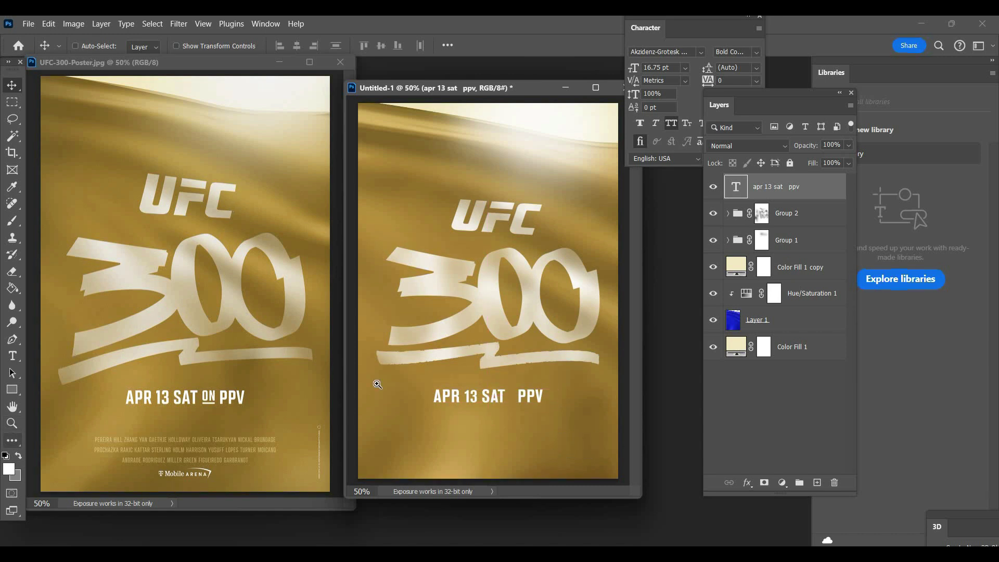
- Add a separate "ON" text layer near the gap between SAT and PPV
{"action": "left_click", "coordinate": [11, 423]}
{"action": "left_click", "coordinate": [495, 408]}
{"action": "left_click", "coordinate": [12, 355]}
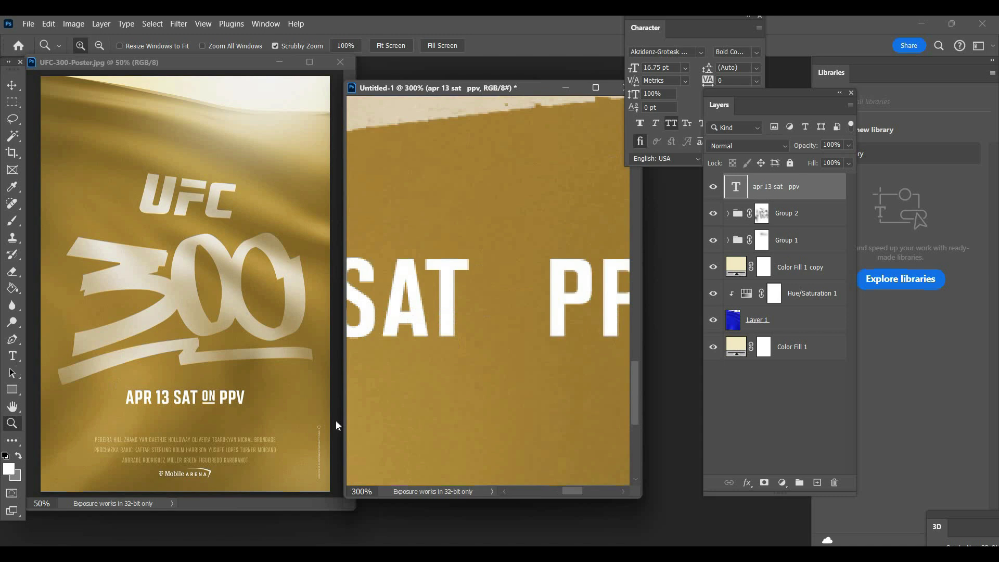
{"action": "left_click", "coordinate": [437, 412]}
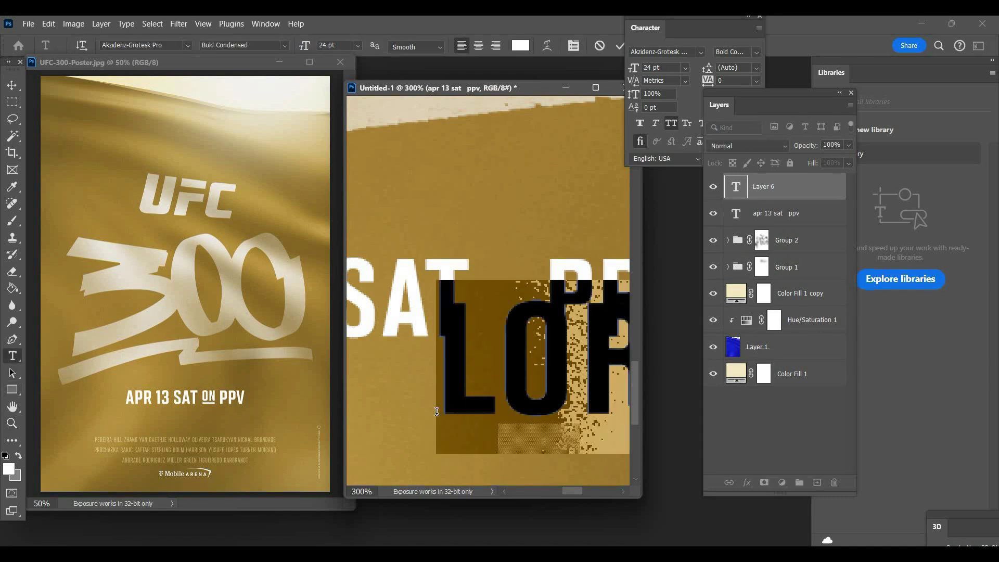
{"action": "type", "text": "on"}
{"action": "key", "text": "ctrl+Return"}
- Scale the ON text to about 9.28 pt and fit it into the upper part of the gap between SAT and PPV
{"action": "key", "text": "m"}
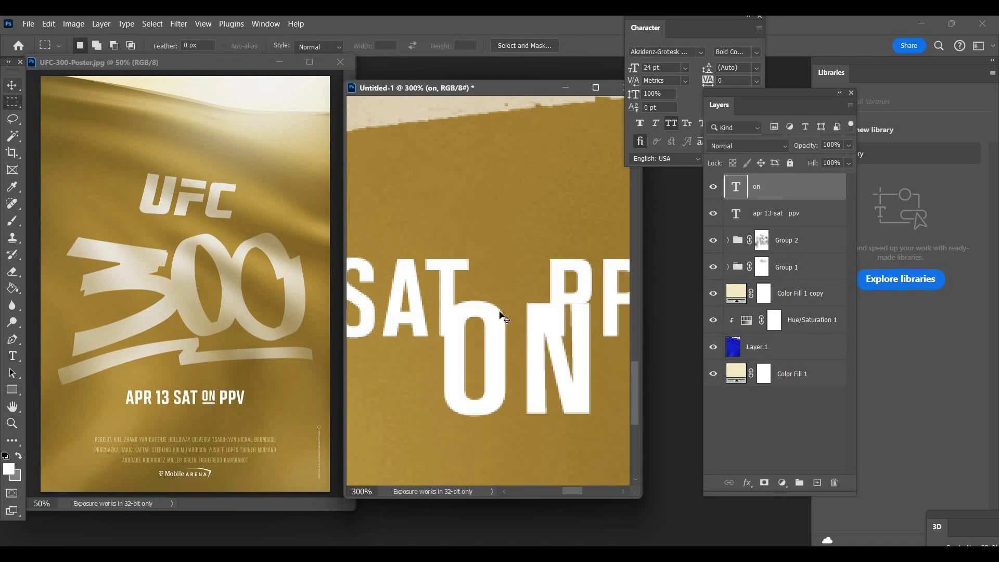
{"action": "key", "text": "ctrl+t"}
{"action": "left_click_drag", "start_coordinate": [597, 452], "coordinate": [494, 341]}
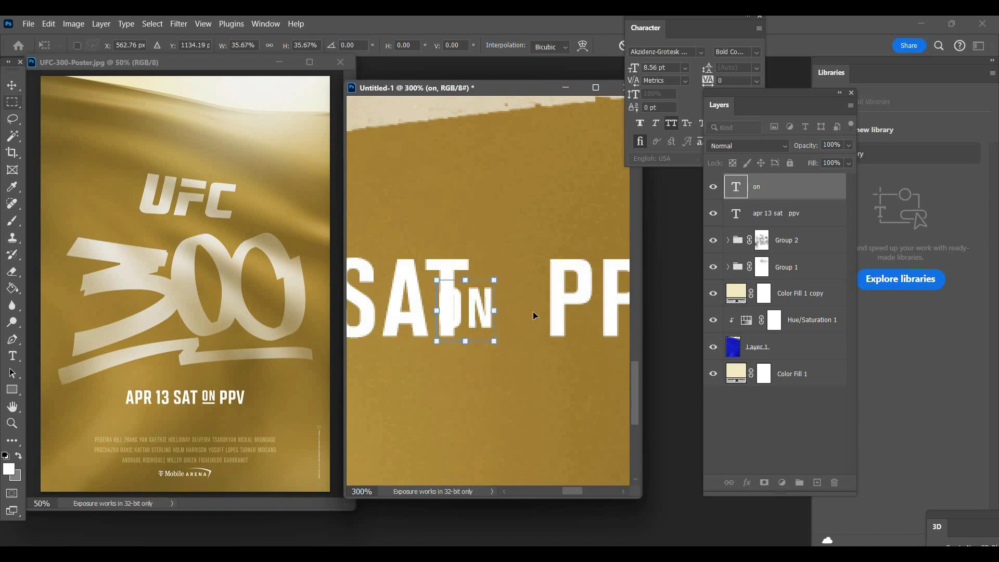
{"action": "key", "text": "Return"}
{"action": "key", "text": "v"}
{"action": "left_click_drag", "start_coordinate": [548, 323], "coordinate": [504, 264]}
{"action": "key", "text": "ctrl+t"}
{"action": "key", "text": "Return"}
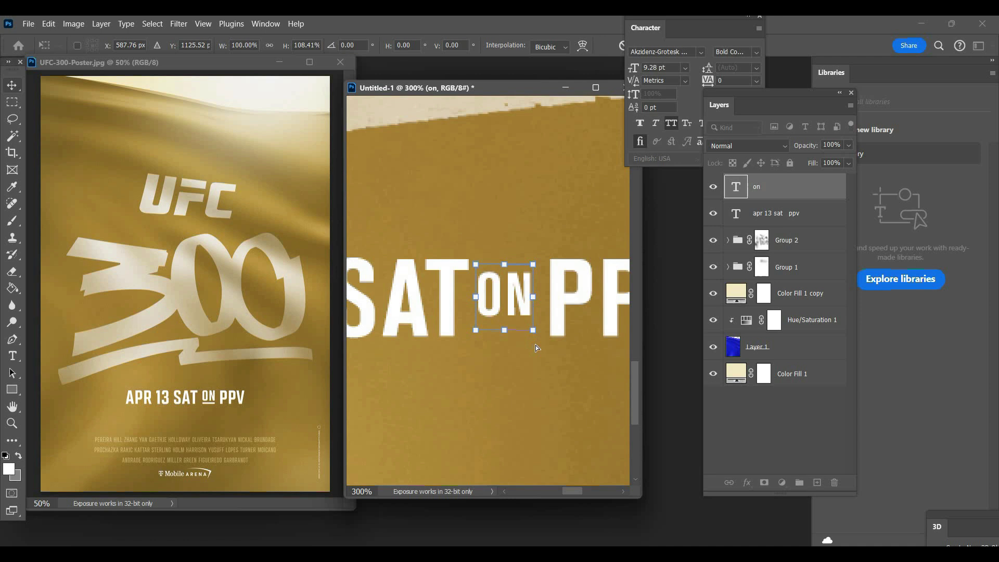
{"action": "left_click_drag", "start_coordinate": [502, 326], "coordinate": [563, 321]}
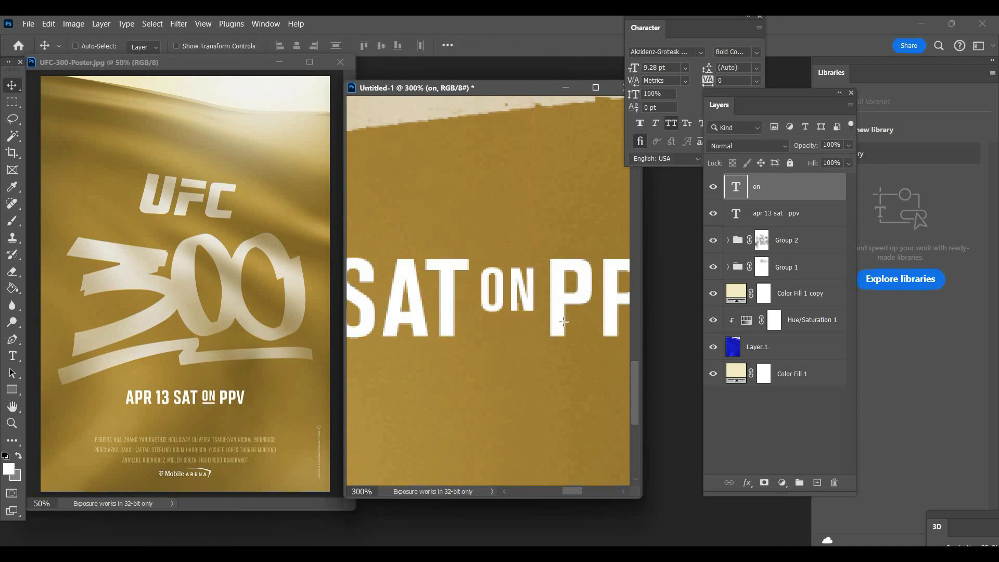
- Draw a white underline rectangle of about 33 × 5 px directly beneath the word ON
{"action": "key", "text": "u"}
{"action": "left_click_drag", "start_coordinate": [482, 319], "coordinate": [532, 326]}
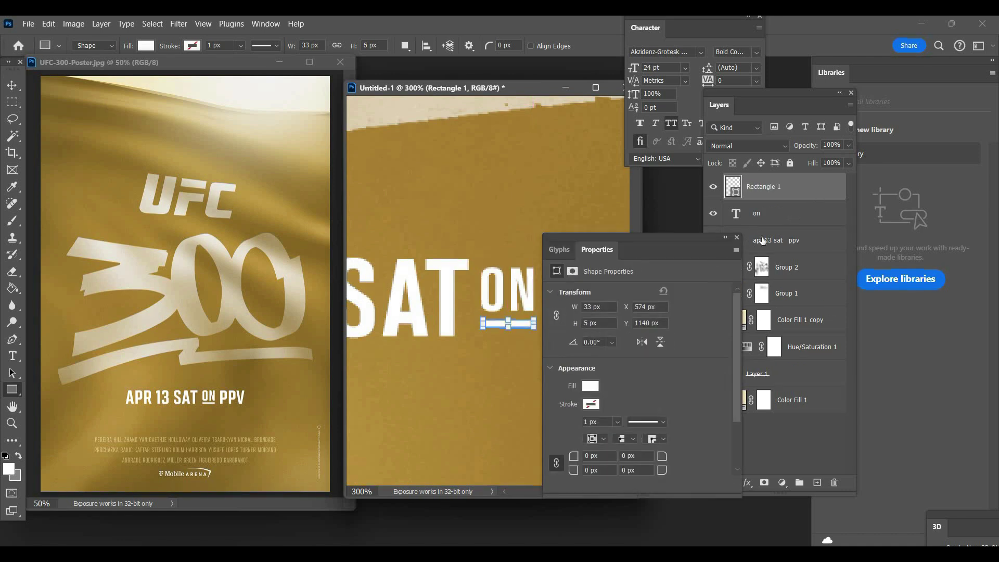
{"action": "key", "text": "v"}
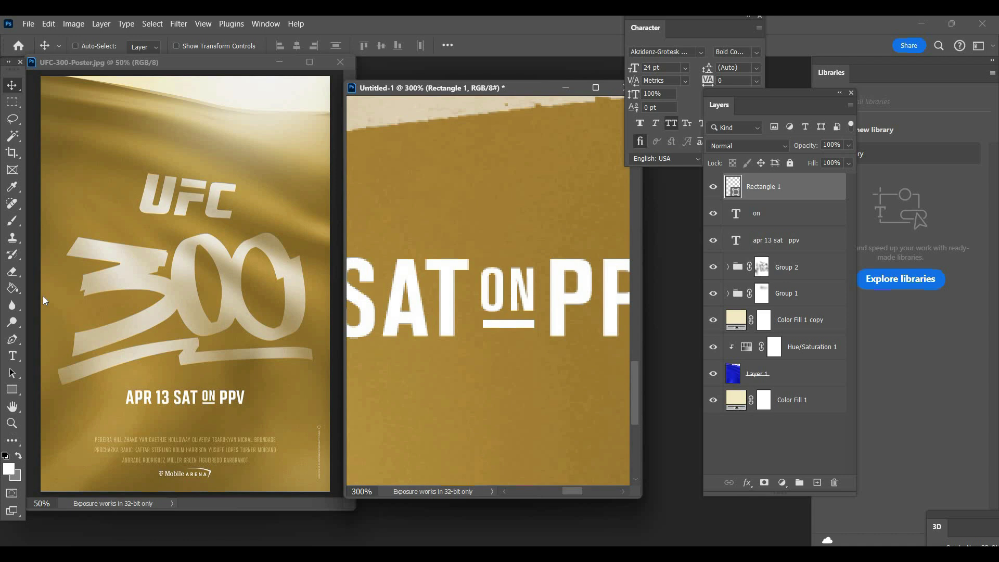
{"action": "key", "text": "z"}
{"action": "left_click", "coordinate": [503, 178], "text": "alt"}
{"action": "left_click", "coordinate": [503, 178], "text": "alt"}
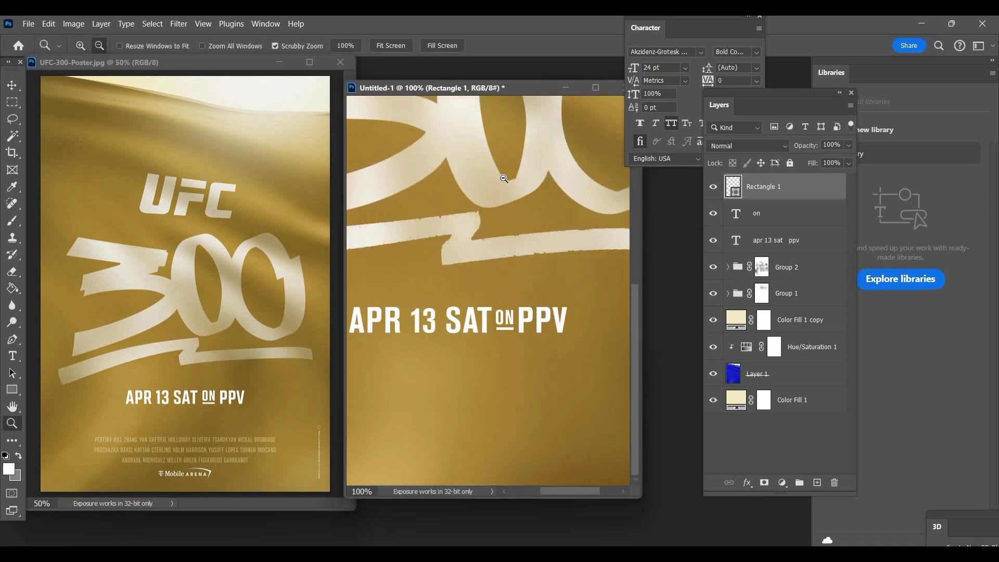
{"action": "left_click", "coordinate": [503, 178], "text": "alt"}
{"action": "left_click", "coordinate": [503, 178], "text": "alt"}
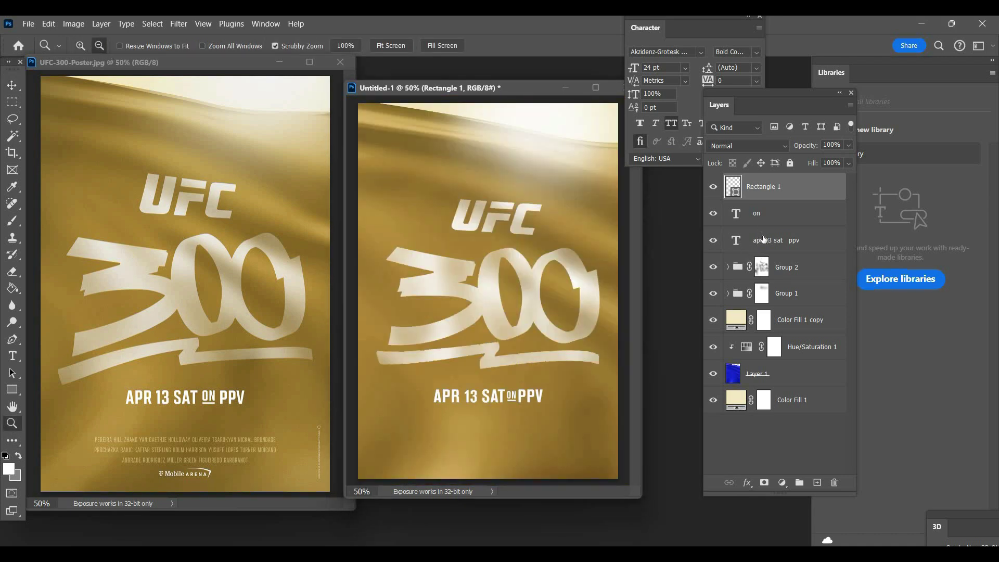
- Resize the UFC-300-Poster reference image to 1000 px wide and place the two document windows for comparison
{"action": "left_click", "coordinate": [262, 328]}
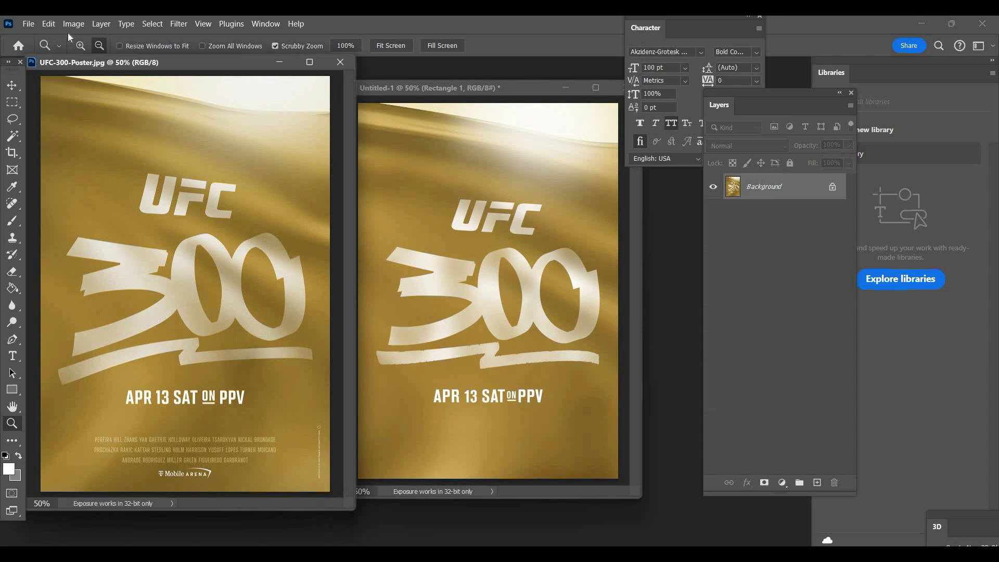
{"action": "left_click", "coordinate": [73, 23]}
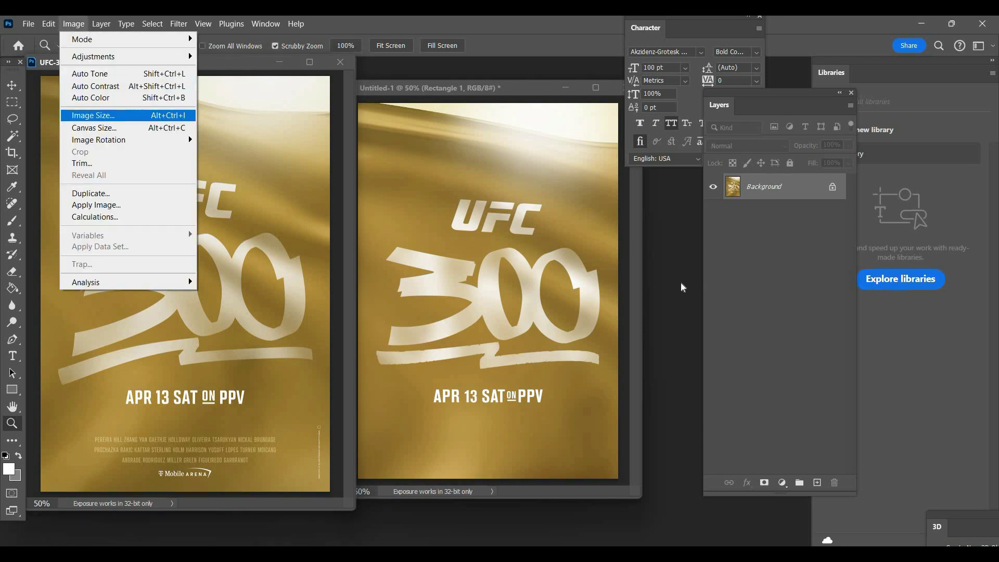
{"action": "left_click", "coordinate": [88, 116]}
{"action": "type", "text": "1000"}
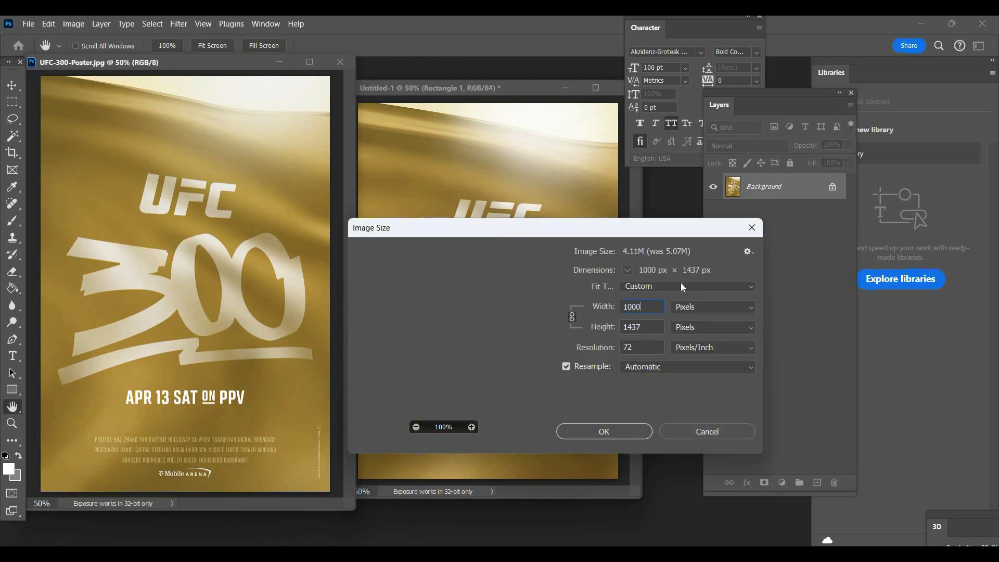
{"action": "key", "text": "Return"}
{"action": "left_click_drag", "start_coordinate": [327, 480], "coordinate": [304, 455]}
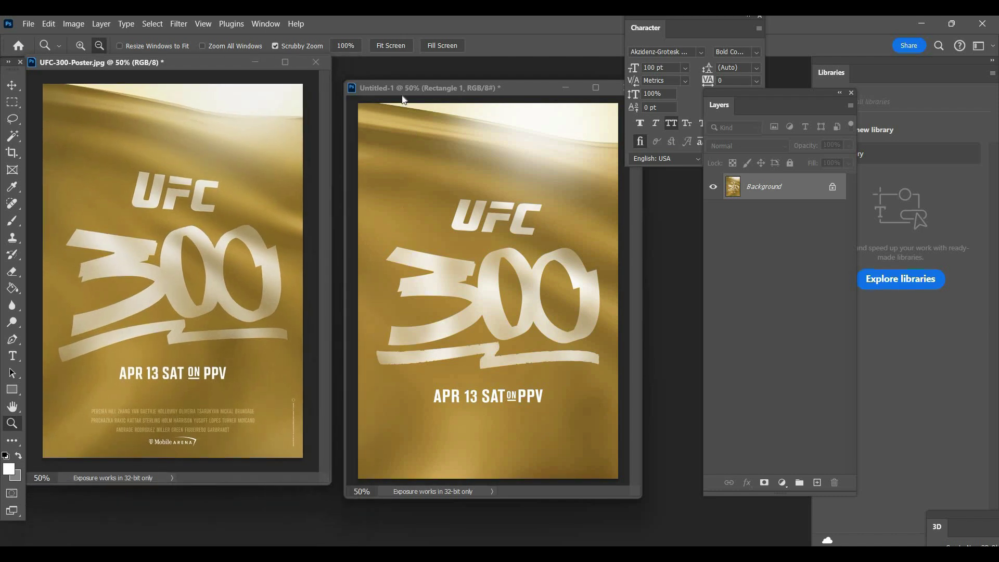
{"action": "left_click_drag", "start_coordinate": [396, 87], "coordinate": [388, 79]}
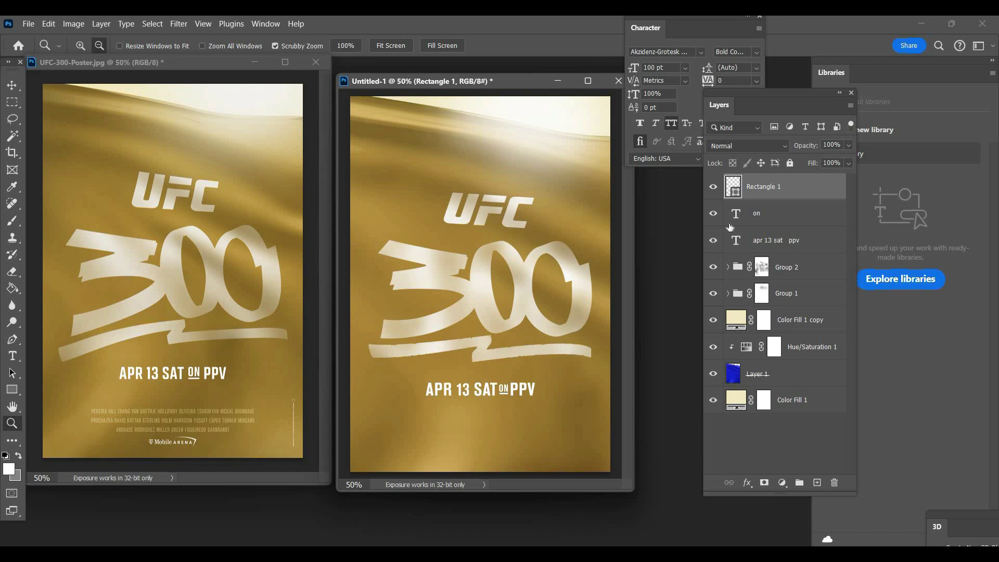
- Open T-Mobile_Arena_logo.png and copy the logo into the poster document below the date line
{"action": "left_click", "coordinate": [29, 24]}
{"action": "left_click", "coordinate": [41, 47]}
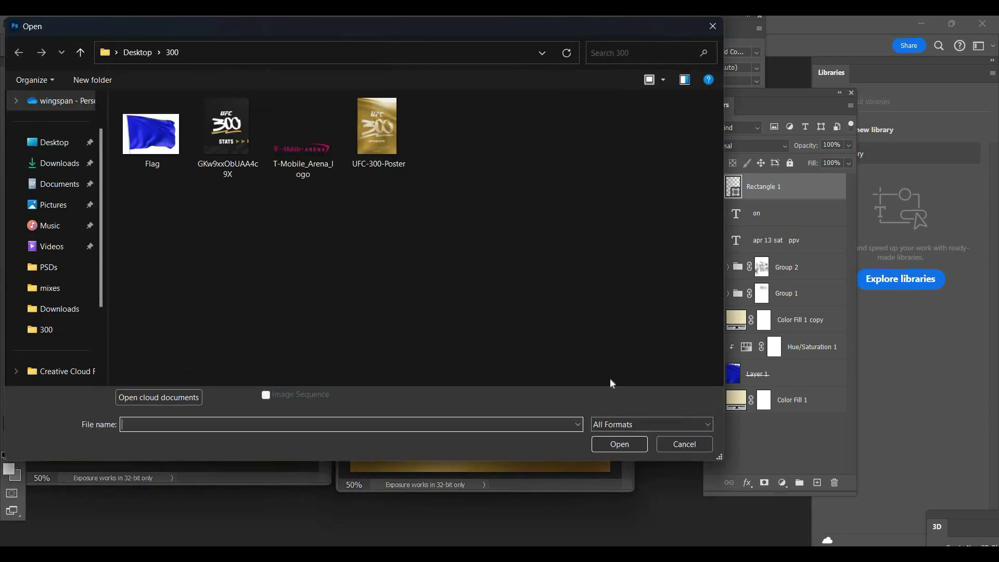
{"action": "left_click", "coordinate": [303, 135]}
{"action": "left_click", "coordinate": [619, 444]}
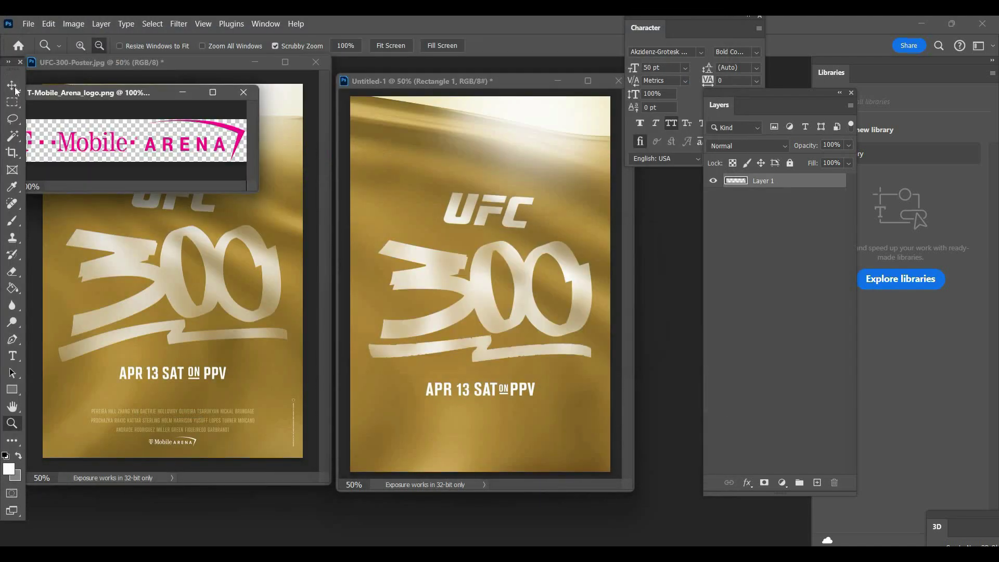
{"action": "left_click", "coordinate": [14, 89]}
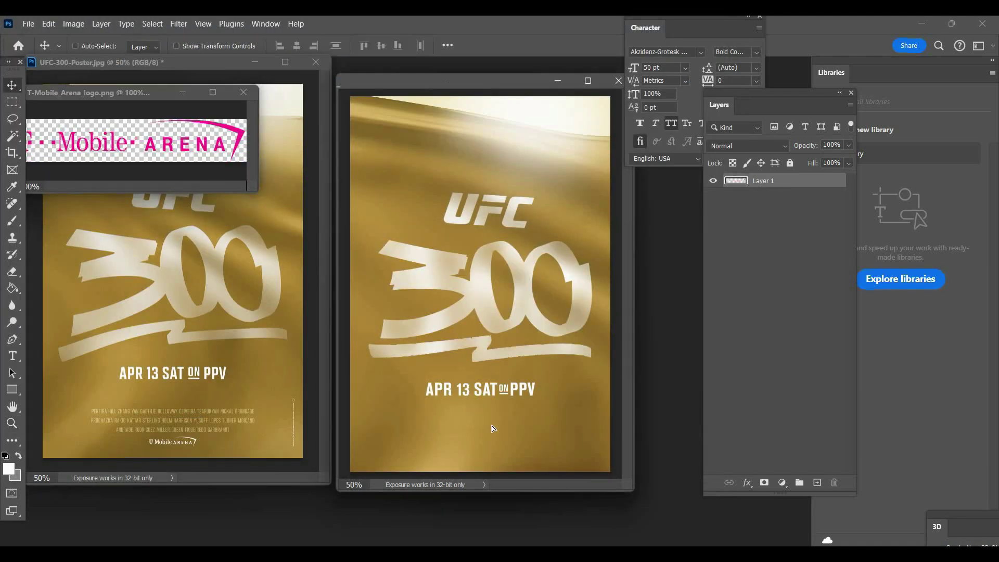
{"action": "left_click_drag", "start_coordinate": [467, 398], "coordinate": [502, 431]}
- Recolour the T-Mobile Arena logo layer white with a Color Overlay and rasterize its layer style
{"action": "right_click", "coordinate": [729, 207]}
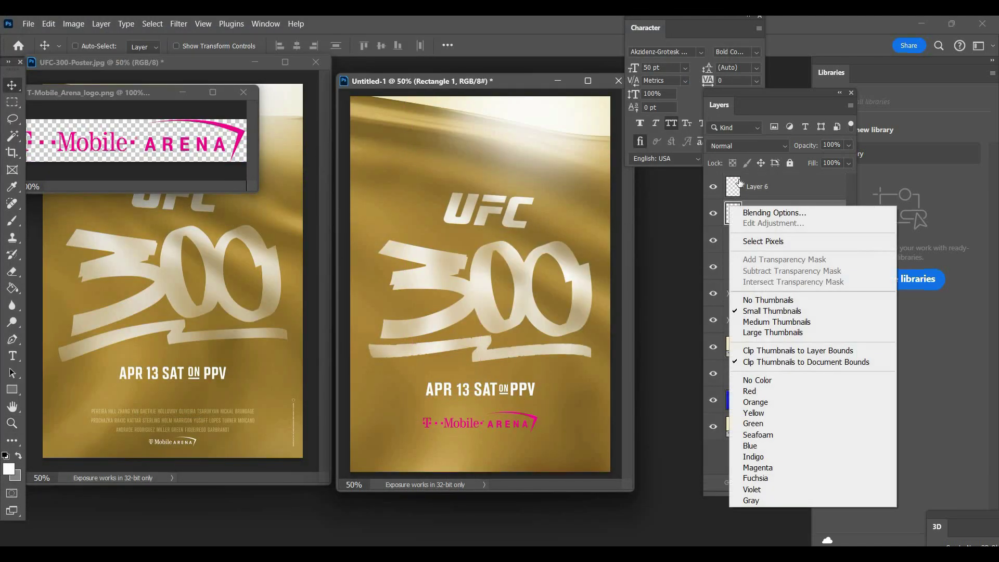
{"action": "left_click", "coordinate": [739, 183]}
{"action": "left_click", "coordinate": [757, 189]}
{"action": "right_click", "coordinate": [735, 181]}
{"action": "left_click", "coordinate": [770, 189]}
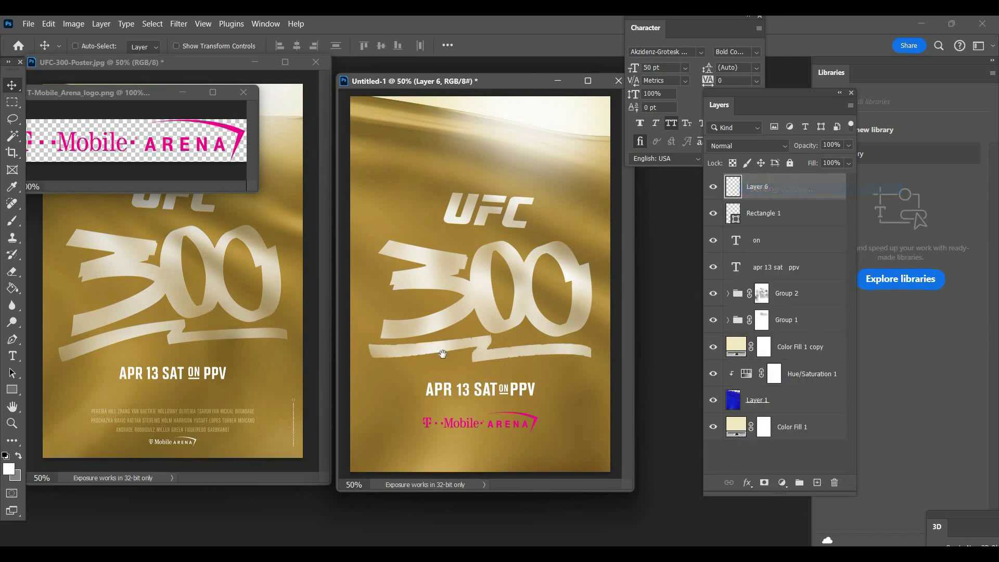
{"action": "left_click", "coordinate": [523, 374]}
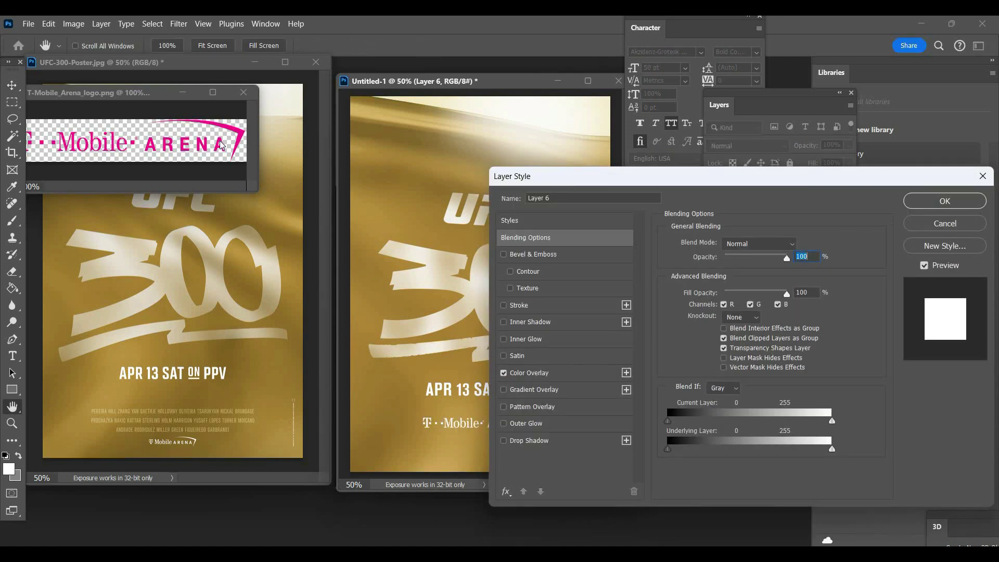
{"action": "key", "text": "Return"}
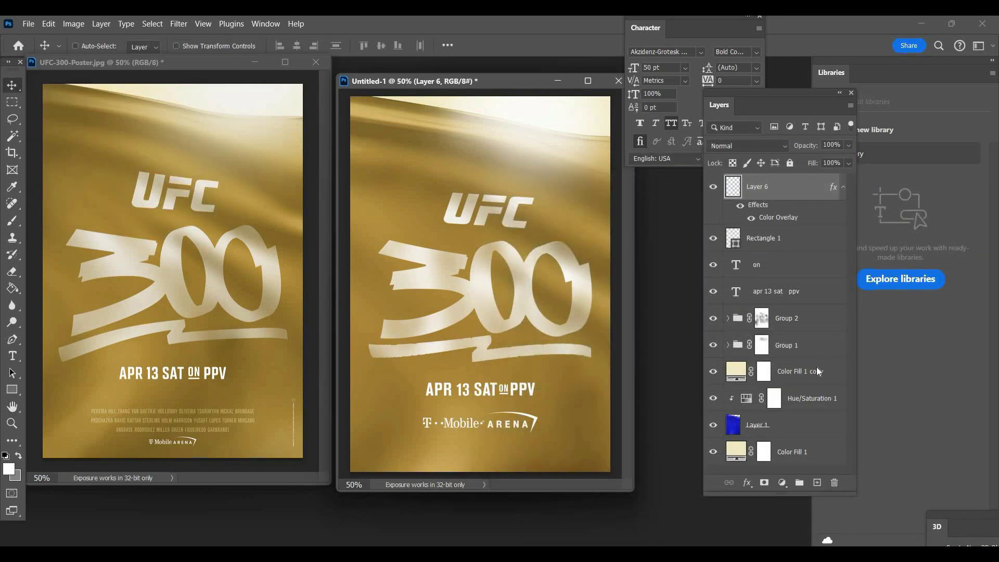
{"action": "right_click", "coordinate": [829, 433]}
{"action": "left_click", "coordinate": [824, 491]}
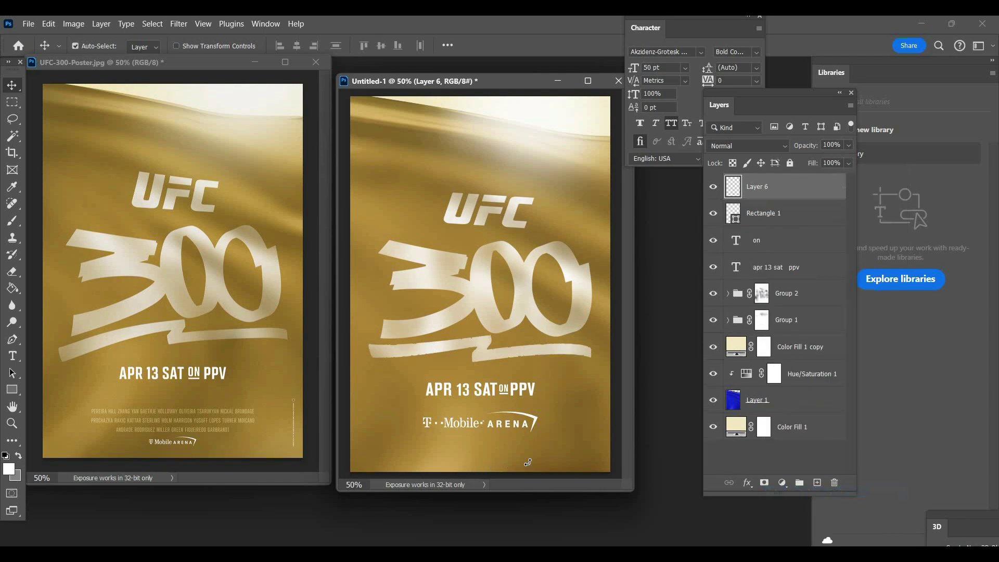
- Scale the arena logo to about 210 × 38 px and centre it near the poster's bottom edge
{"action": "key", "text": "ctrl+t"}
{"action": "left_click_drag", "start_coordinate": [538, 432], "coordinate": [479, 421]}
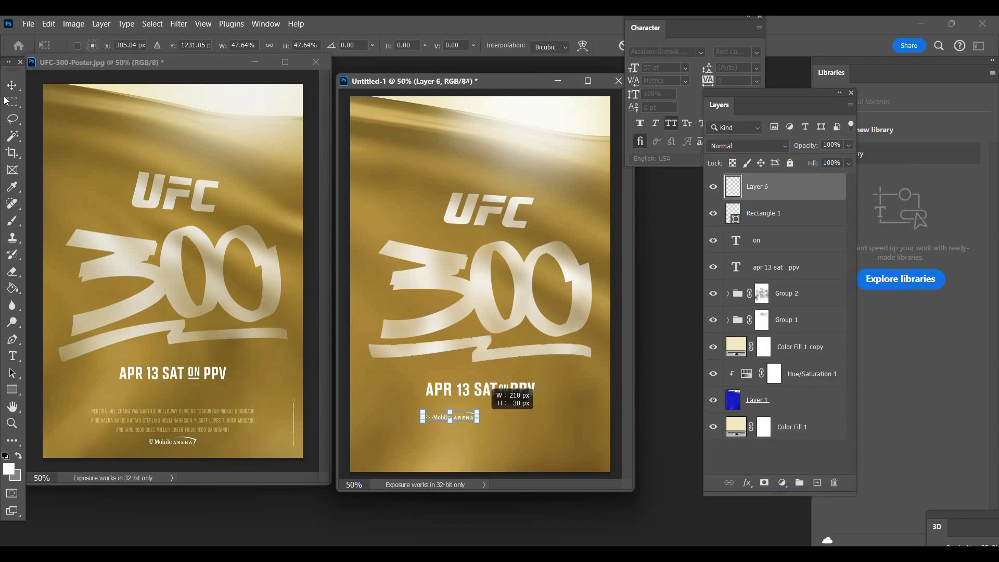
{"action": "key", "text": "Return"}
{"action": "left_click_drag", "start_coordinate": [421, 333], "coordinate": [471, 369]}
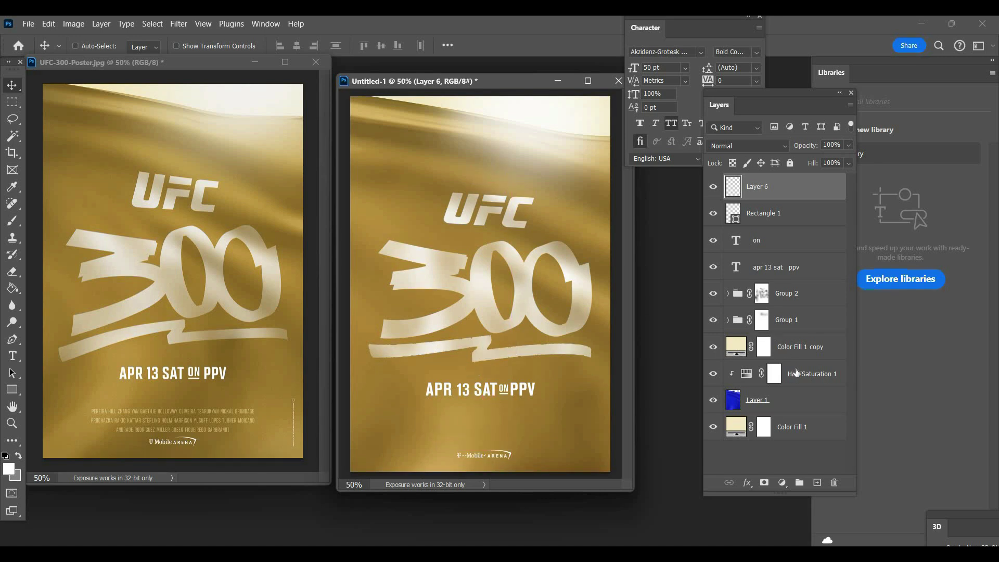
- Add a clipped Levels adjustment above Hue/Saturation 1 with input levels 16, 1.09 and 235, and reduce its opacity
{"action": "left_click", "coordinate": [812, 373]}
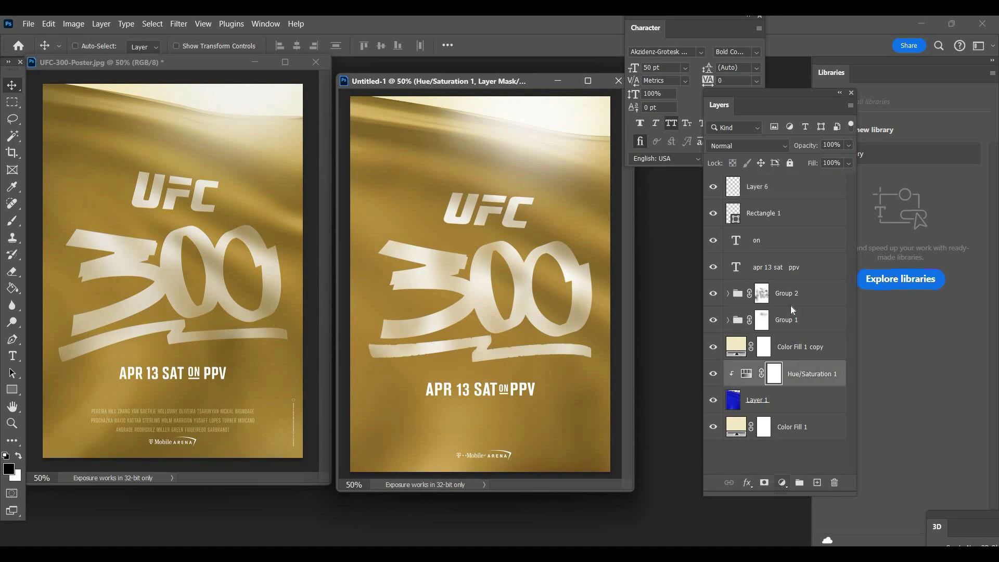
{"action": "left_click", "coordinate": [781, 482]}
{"action": "left_click", "coordinate": [795, 306]}
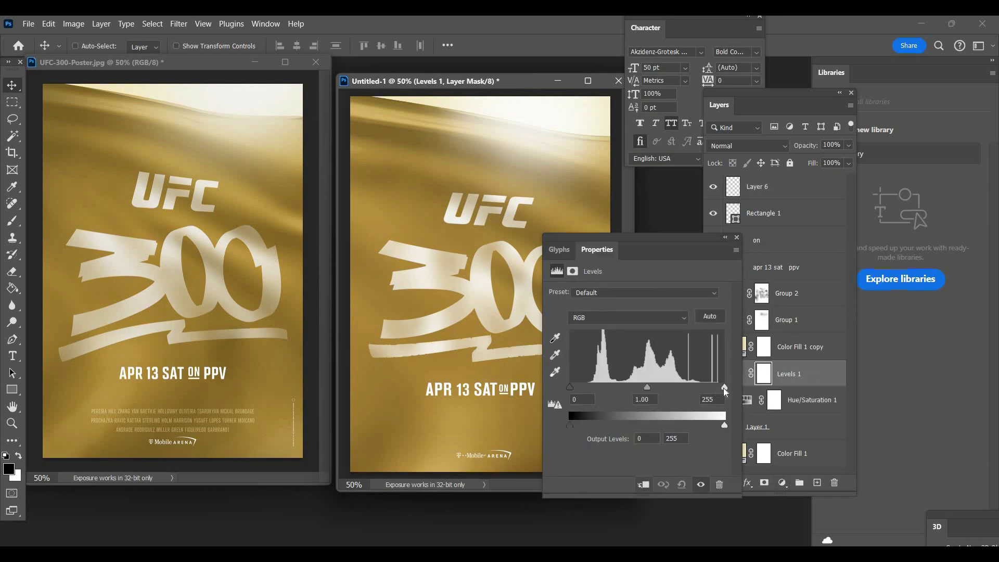
{"action": "left_click_drag", "start_coordinate": [724, 387], "coordinate": [716, 387]}
{"action": "left_click_drag", "start_coordinate": [568, 387], "coordinate": [579, 388]}
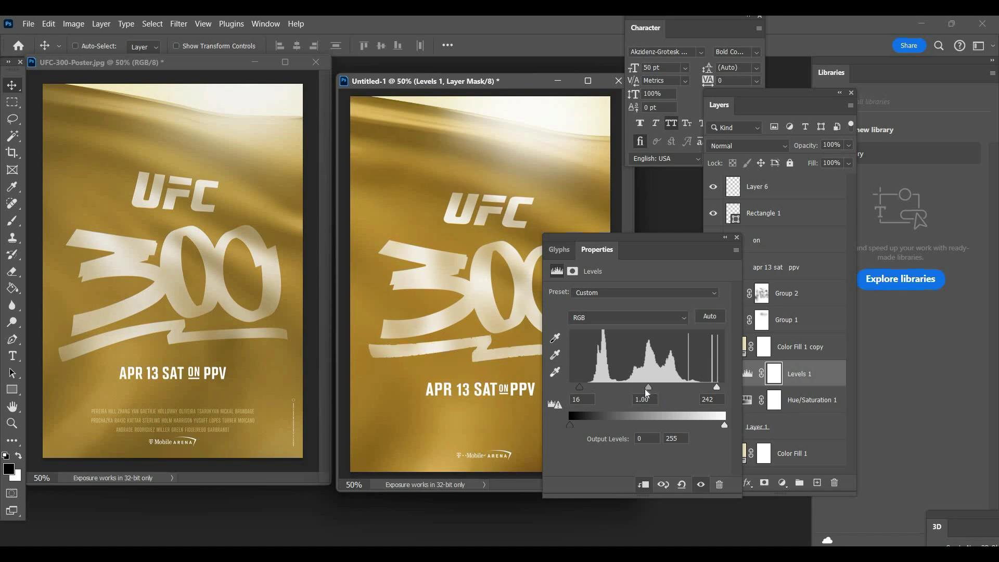
{"action": "left_click_drag", "start_coordinate": [648, 387], "coordinate": [641, 387]}
{"action": "left_click_drag", "start_coordinate": [717, 387], "coordinate": [711, 387]}
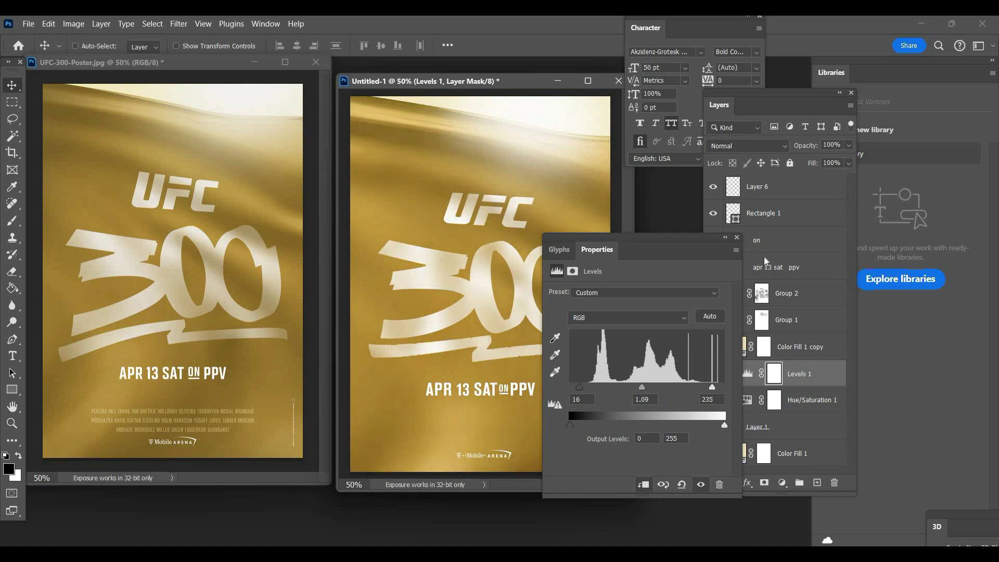
{"action": "left_click_drag", "start_coordinate": [701, 239], "coordinate": [816, 236]}
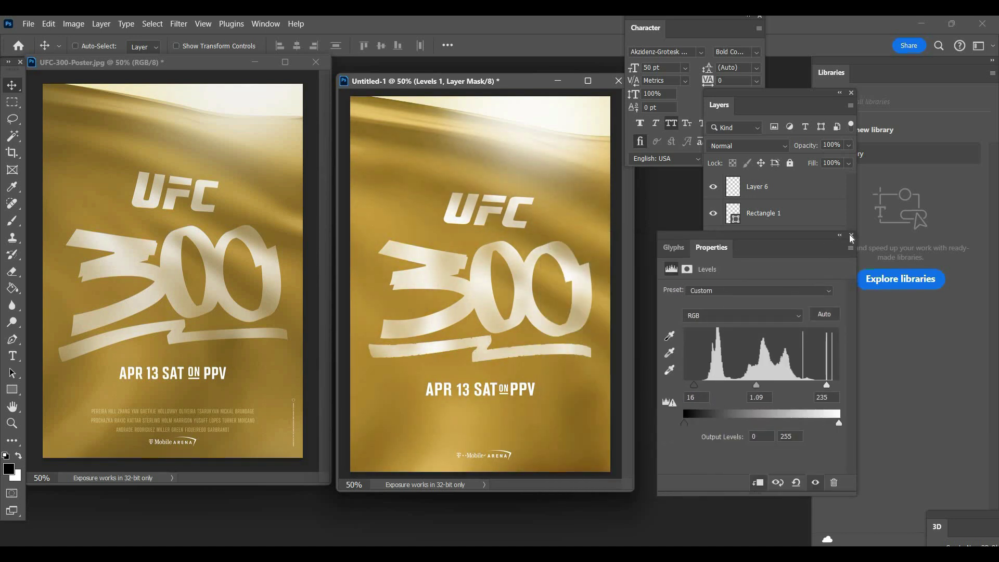
{"action": "double_click", "coordinate": [815, 236]}
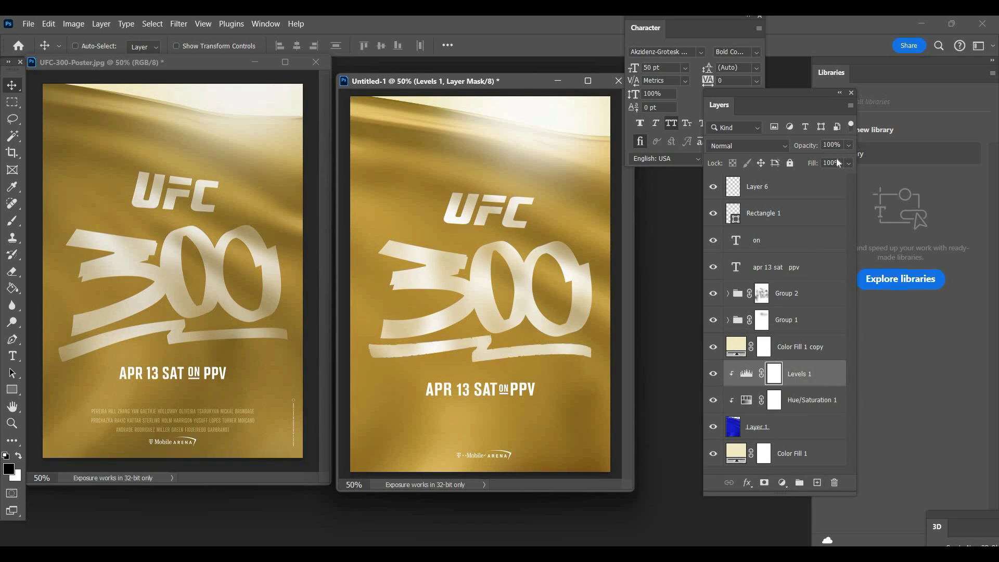
{"action": "left_click", "coordinate": [849, 145]}
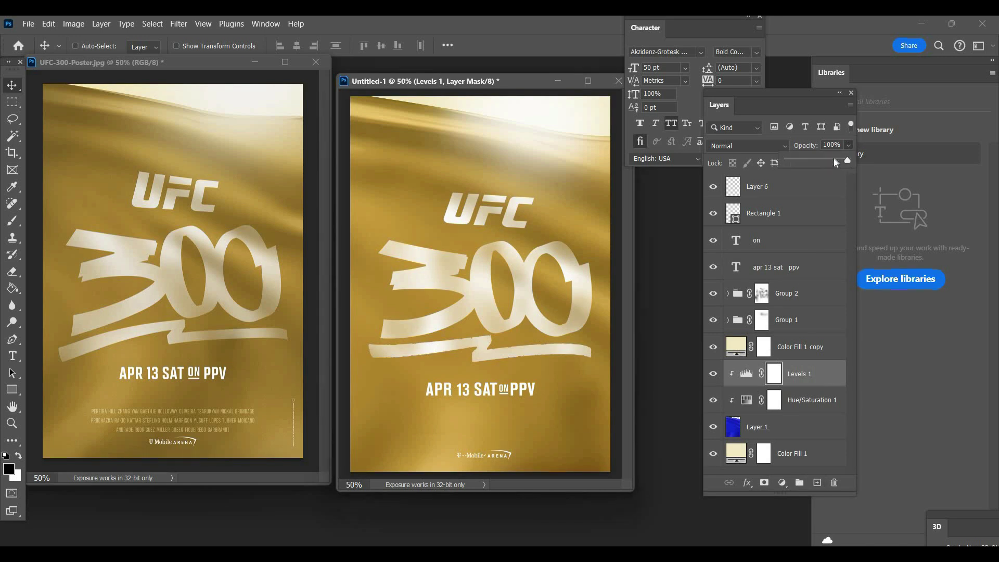
{"action": "left_click", "coordinate": [805, 159]}
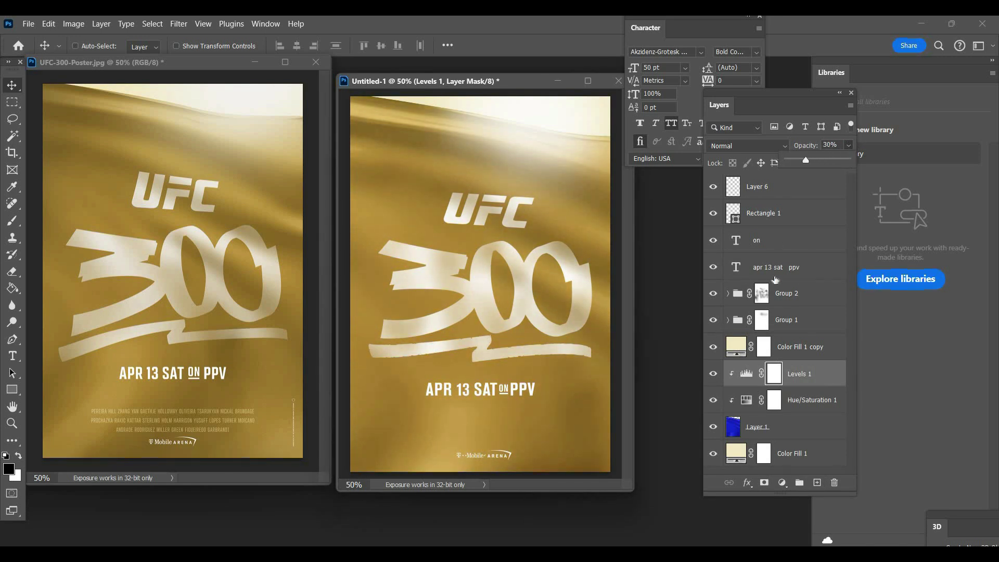
- Start a text layer above Rectangle 1, between the date line and the arena logo, set in Saira Regular
{"action": "left_click", "coordinate": [764, 225]}
{"action": "left_click", "coordinate": [14, 356]}
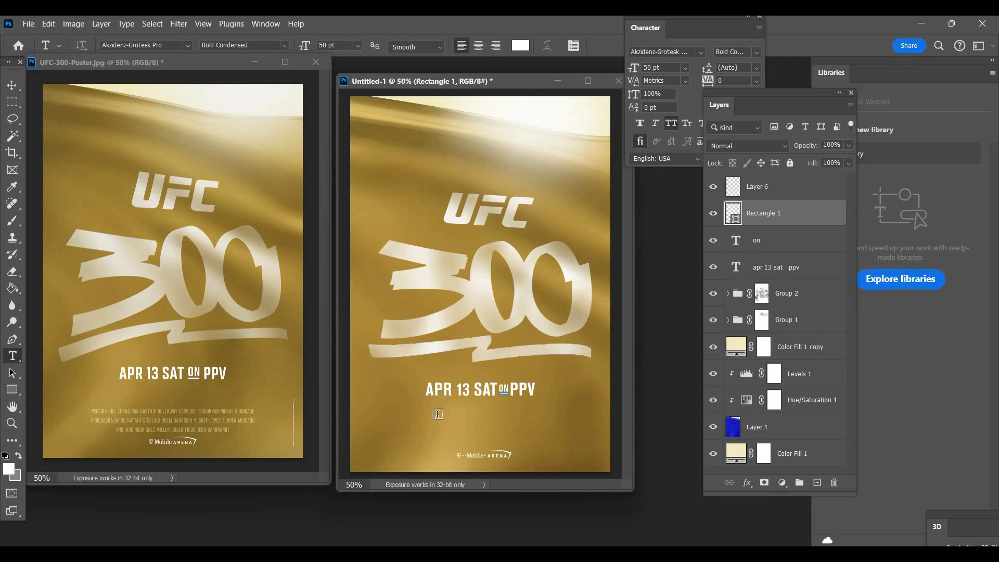
{"action": "left_click", "coordinate": [398, 431]}
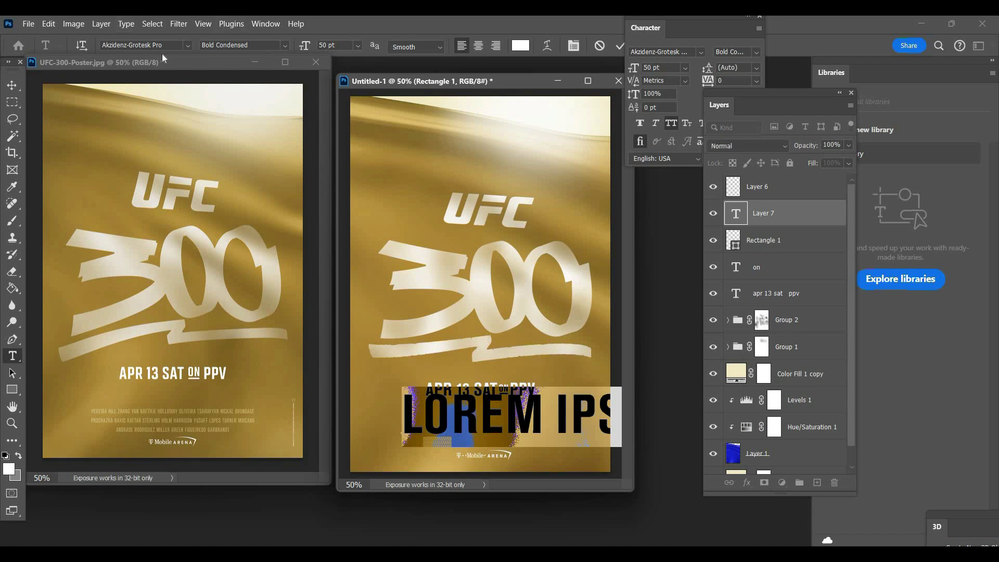
{"action": "left_click", "coordinate": [162, 54]}
{"action": "type", "text": "Saira"}
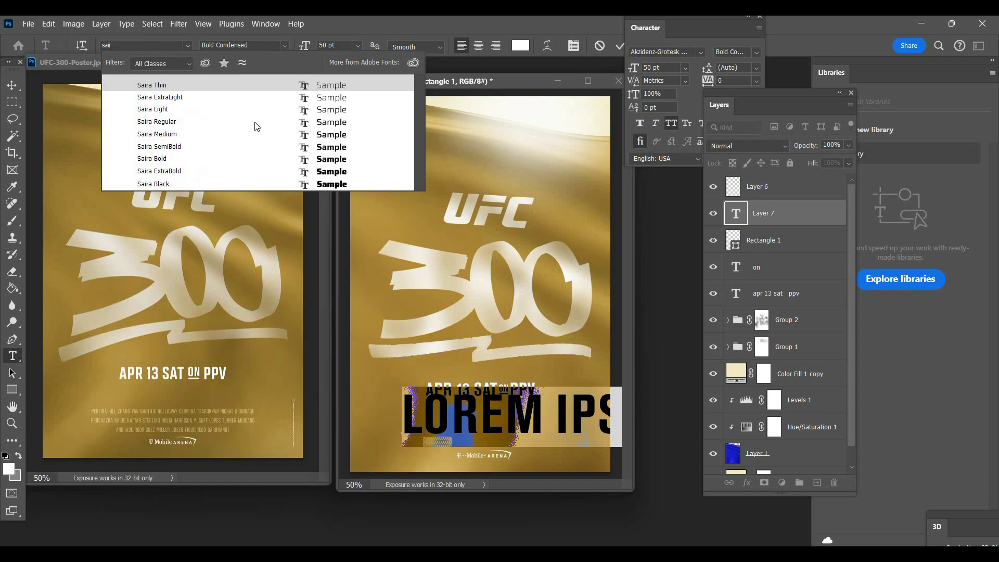
{"action": "left_click", "coordinate": [258, 121]}
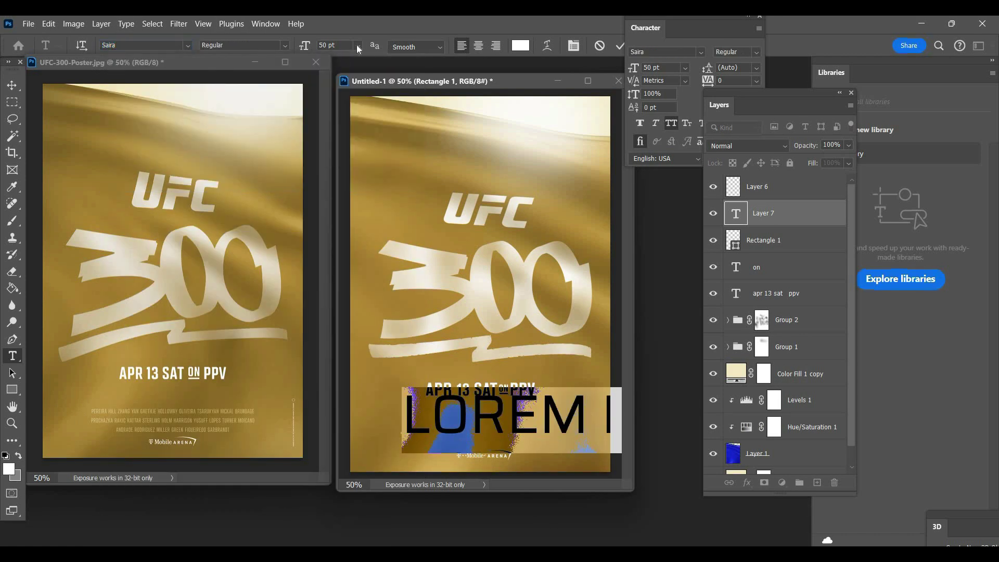
- Set the text size to 6 pt and enter the fighter line PERIERA HILL ZHANG YAN GAETHJE HOLLOWAY OLIVIERA ARMAN NICKAL BRUNDAGE
{"action": "left_click", "coordinate": [360, 46]}
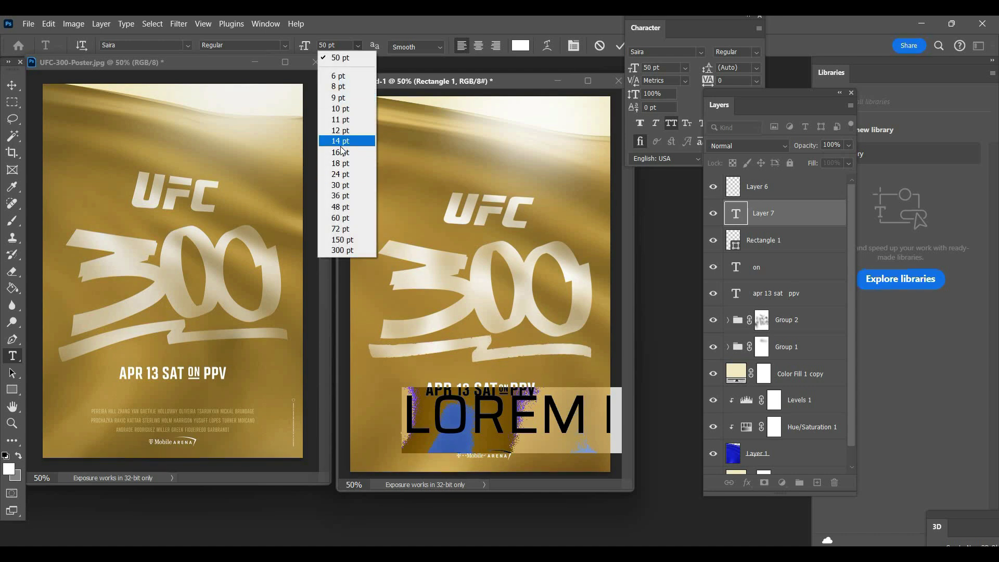
{"action": "left_click", "coordinate": [342, 146]}
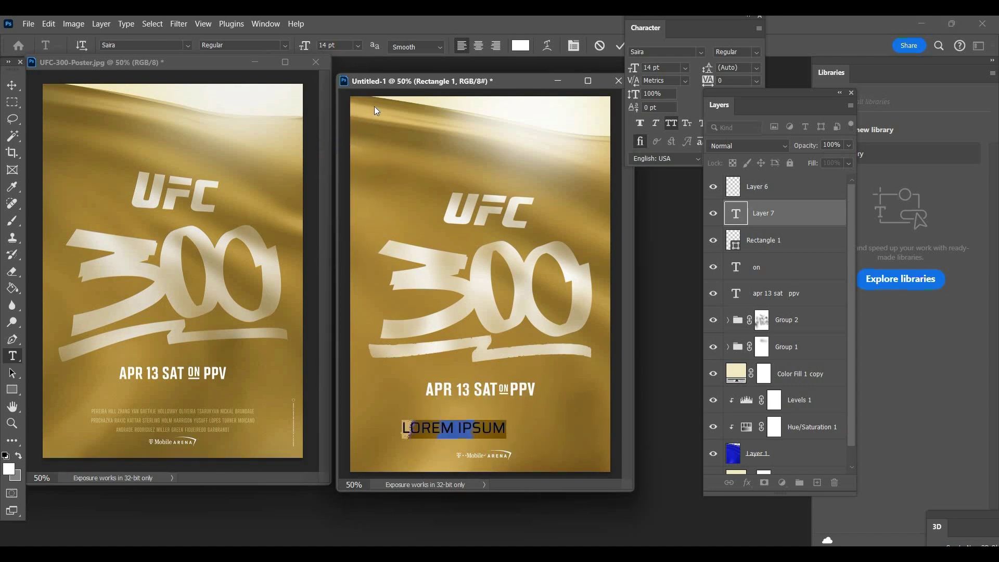
{"action": "left_click", "coordinate": [357, 46]}
{"action": "left_click", "coordinate": [352, 78]}
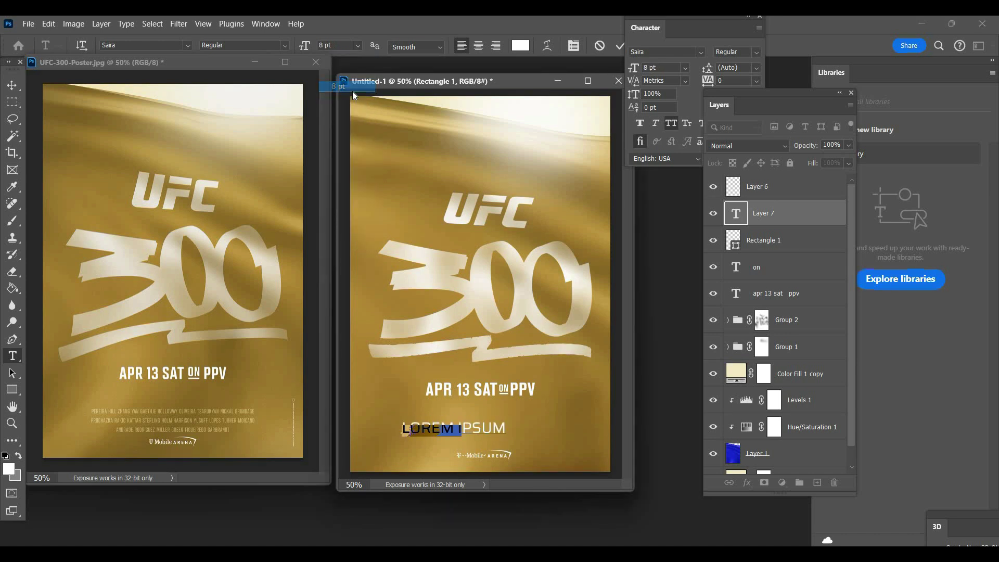
{"action": "left_click", "coordinate": [358, 46]}
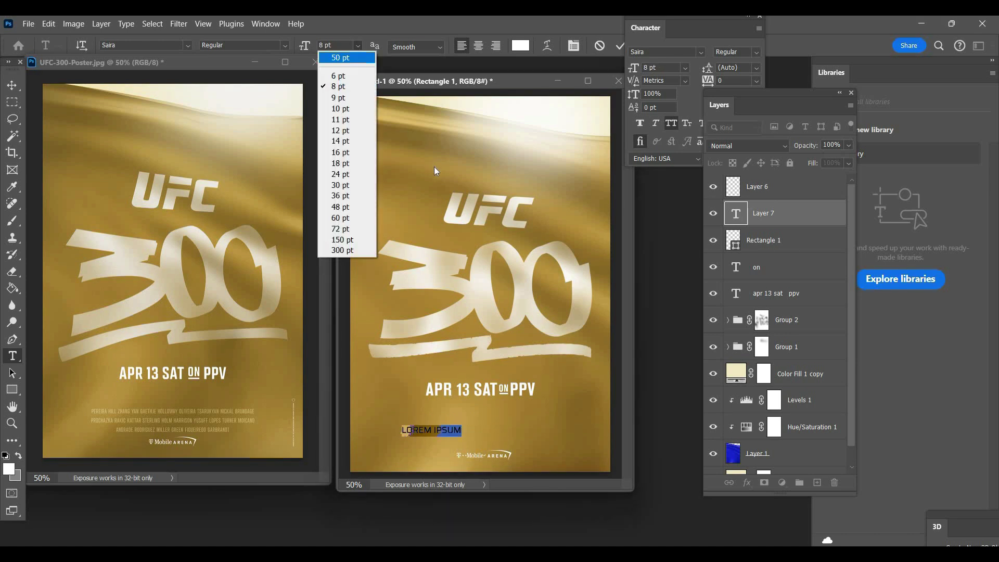
{"action": "key", "text": "Up"}
{"action": "key", "text": "Return"}
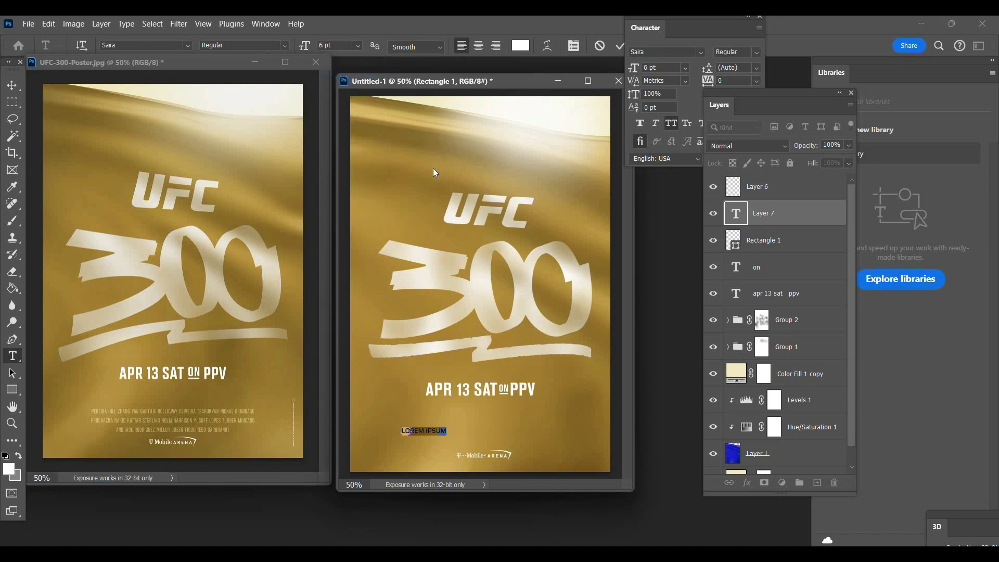
{"action": "type", "text": "PE"}
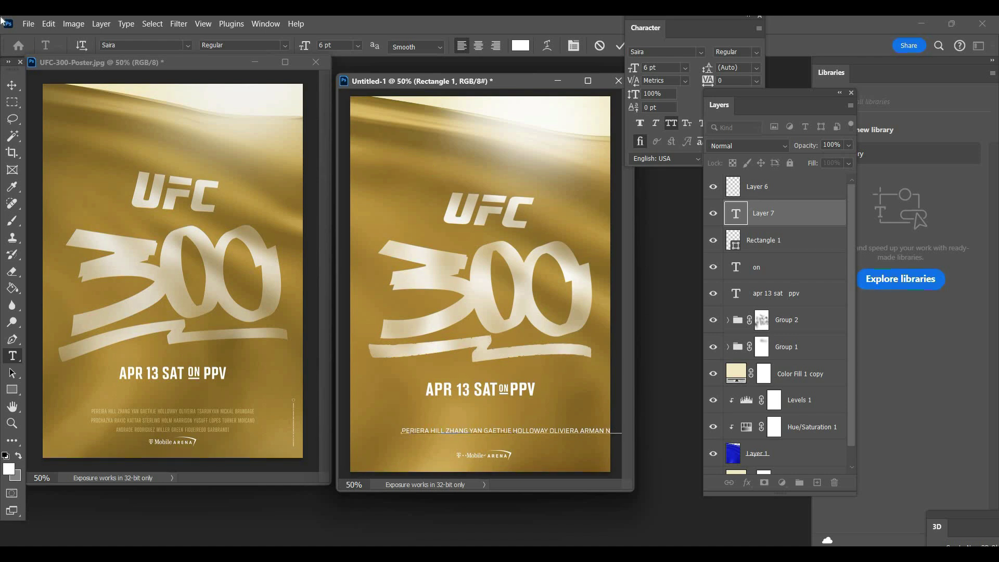
- Scale the fighter line down to about 4.19 pt and centre it between the date line and the arena logo
{"action": "left_click", "coordinate": [14, 86]}
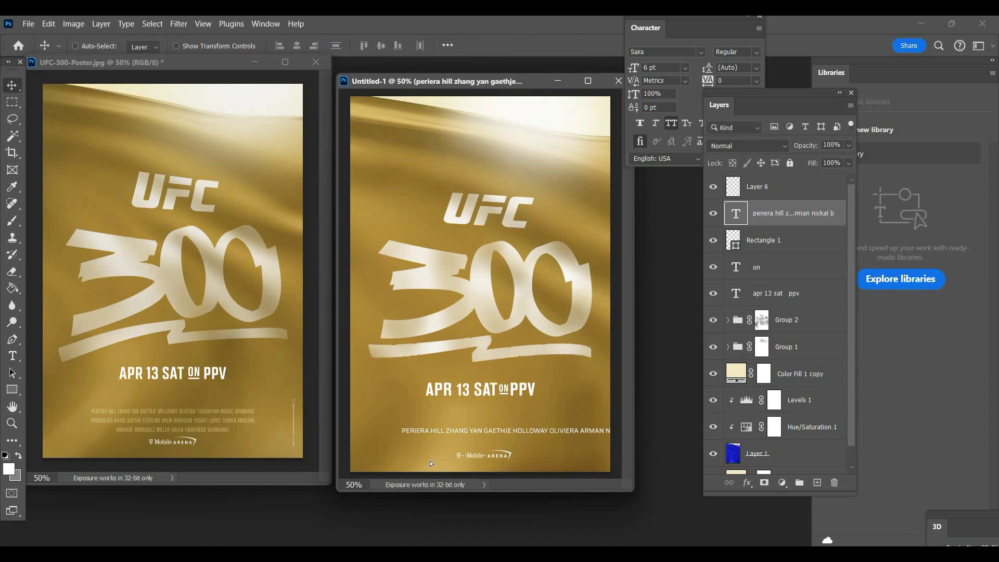
{"action": "left_click_drag", "start_coordinate": [520, 457], "coordinate": [472, 458]}
{"action": "key", "text": "ctrl+t"}
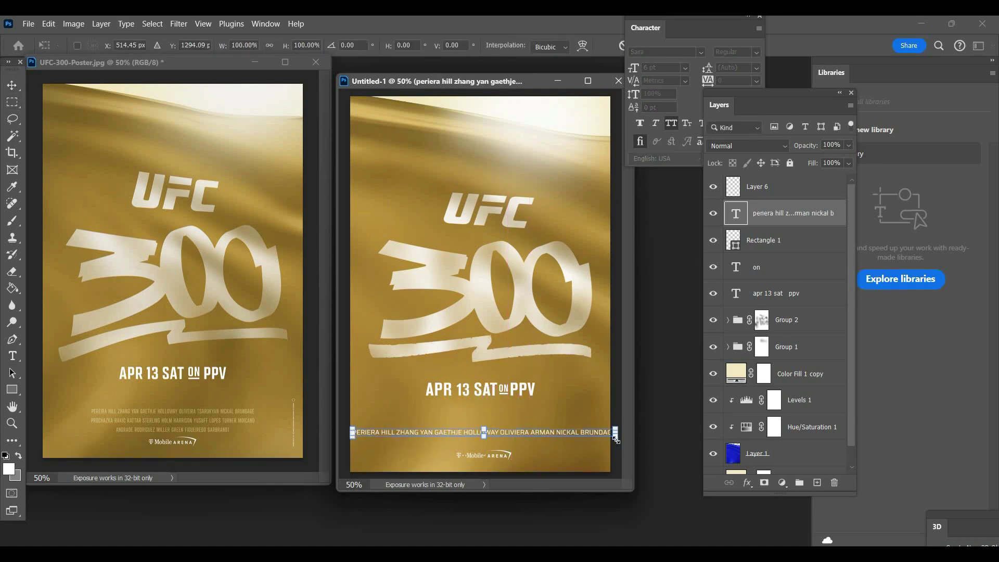
{"action": "left_click_drag", "start_coordinate": [615, 435], "coordinate": [537, 435]}
{"action": "left_click", "coordinate": [13, 88]}
{"action": "left_click_drag", "start_coordinate": [442, 359], "coordinate": [466, 355]}
{"action": "key", "text": "shift+Right"}
{"action": "key", "text": "shift+Right"}
{"action": "key", "text": "shift+Right"}
{"action": "key", "text": "shift+Right"}
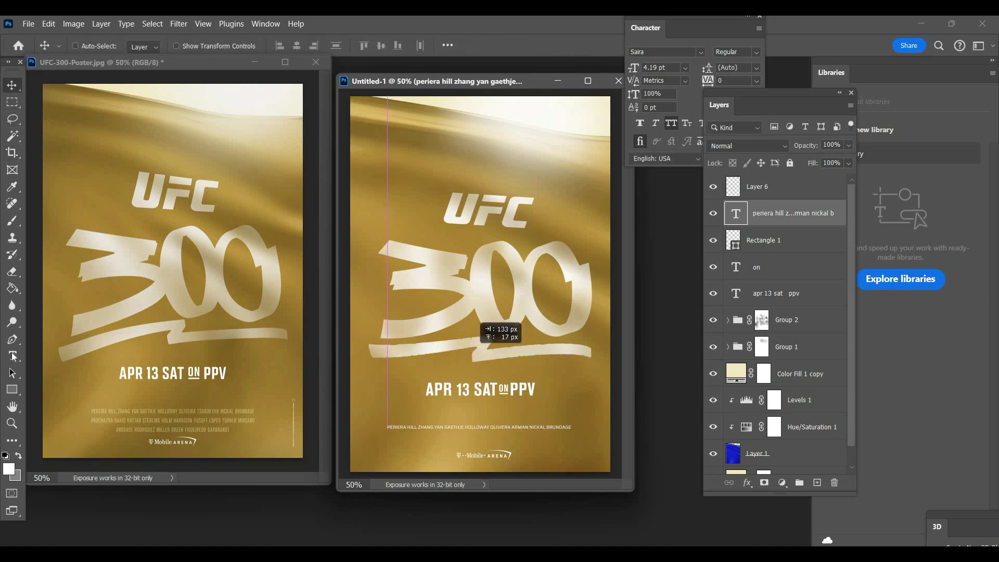
- Change the fighter line's font to Morganite
{"action": "key", "text": "t"}
{"action": "left_click", "coordinate": [108, 45]}
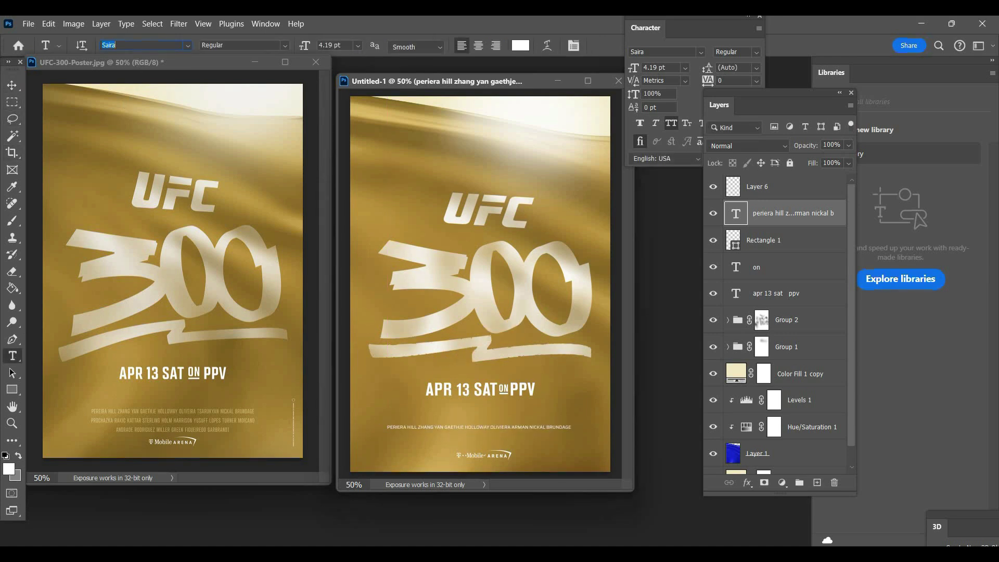
{"action": "type", "text": "morgan"}
{"action": "key", "text": "Return"}
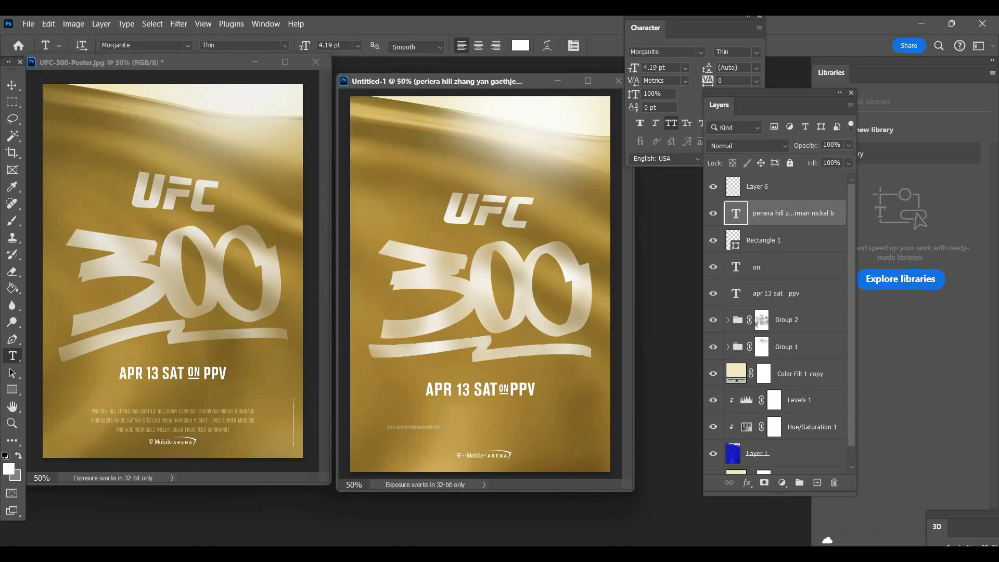
- Set the fighter line's font style to Medium
{"action": "left_click", "coordinate": [284, 45]}
{"action": "left_click", "coordinate": [264, 120]}
{"action": "left_click", "coordinate": [245, 45]}
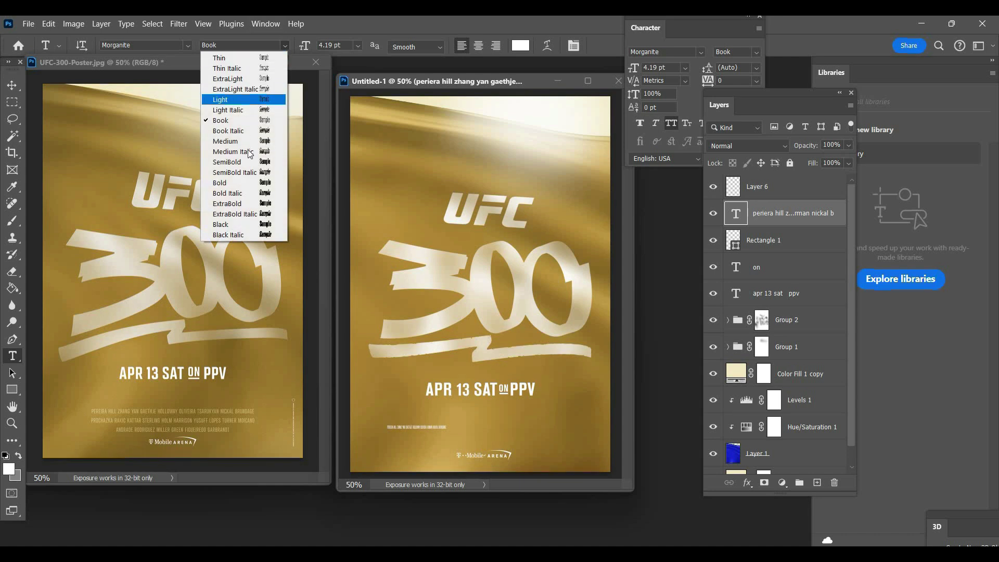
{"action": "key", "text": "Down"}
{"action": "key", "text": "Down"}
{"action": "key", "text": "Down"}
{"action": "key", "text": "Down"}
{"action": "key", "text": "Return"}
- Scale the fighter line up to about 8.71 pt and set its font style to Light
{"action": "key", "text": "ctrl+t"}
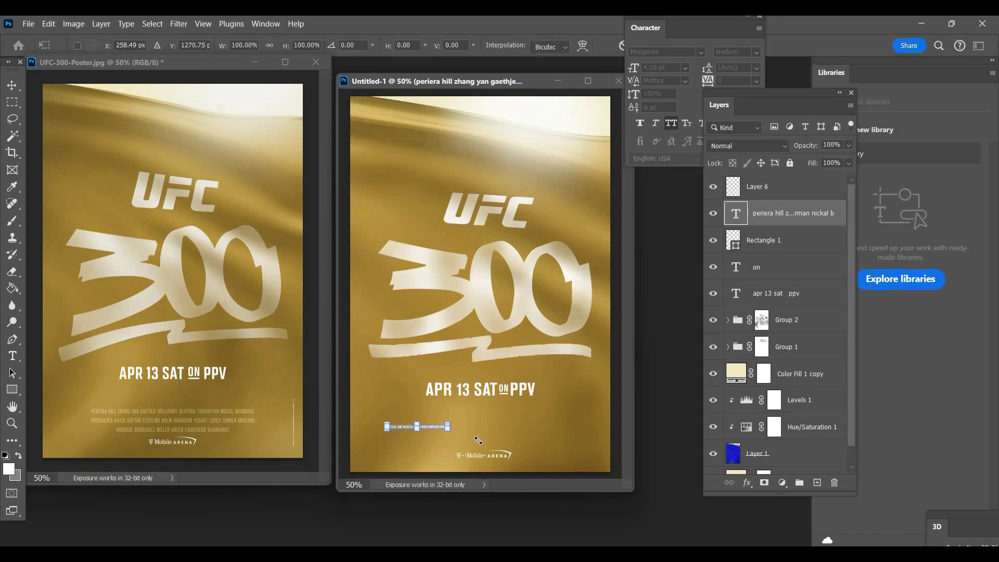
{"action": "left_click_drag", "start_coordinate": [447, 429], "coordinate": [513, 435]}
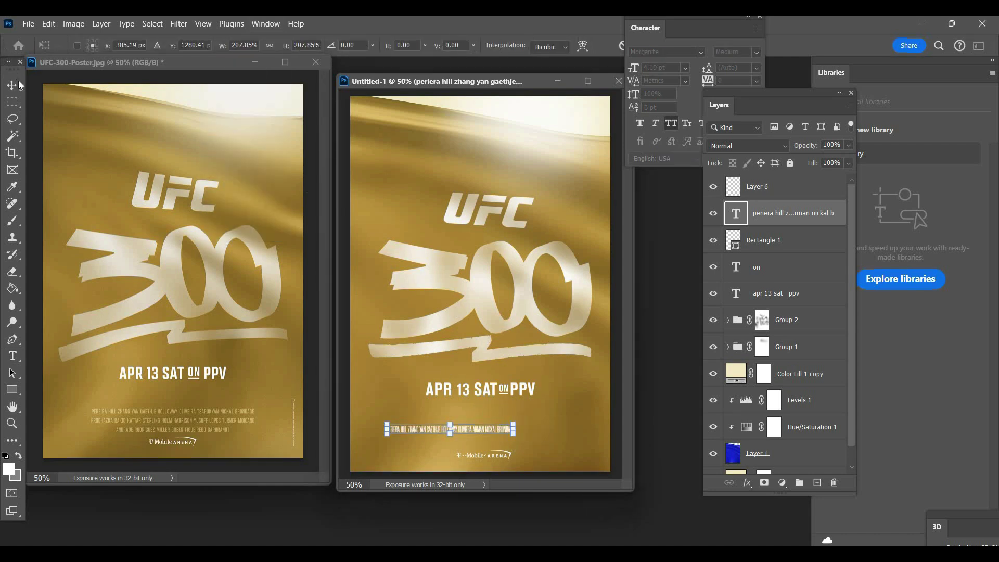
{"action": "key", "text": "v"}
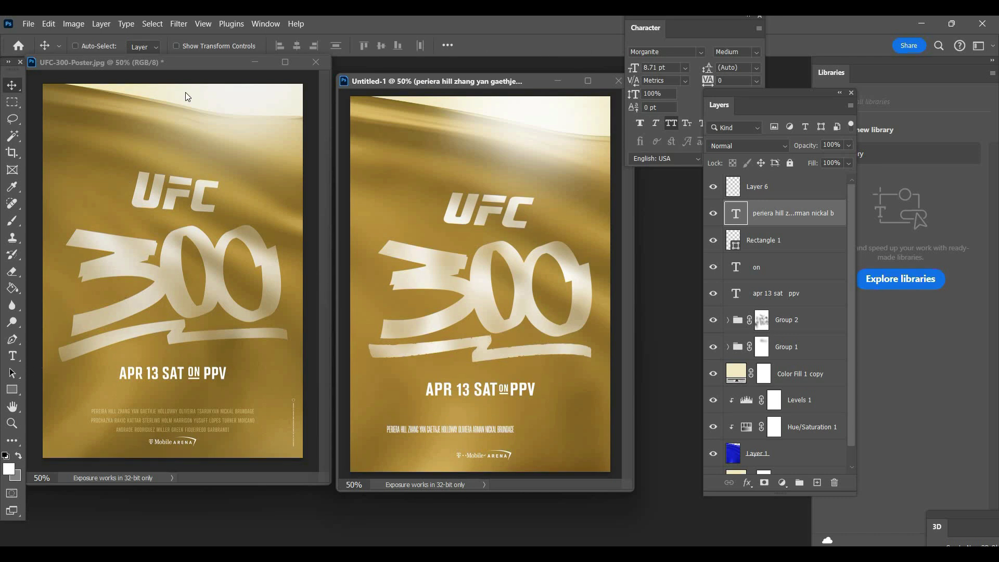
{"action": "key", "text": "t"}
{"action": "left_click", "coordinate": [284, 45]}
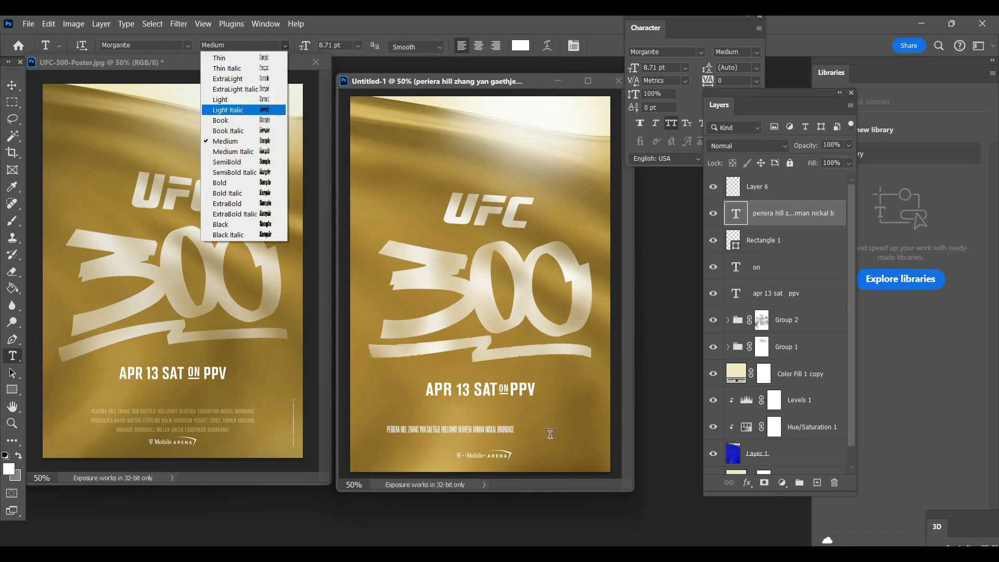
{"action": "key", "text": "Up"}
{"action": "key", "text": "Return"}
- Stretch the fighter line horizontally to about 147% width and centre it below the date line
{"action": "key", "text": "ctrl+t"}
{"action": "left_click_drag", "start_coordinate": [508, 429], "coordinate": [561, 429]}
{"action": "left_click", "coordinate": [12, 83]}
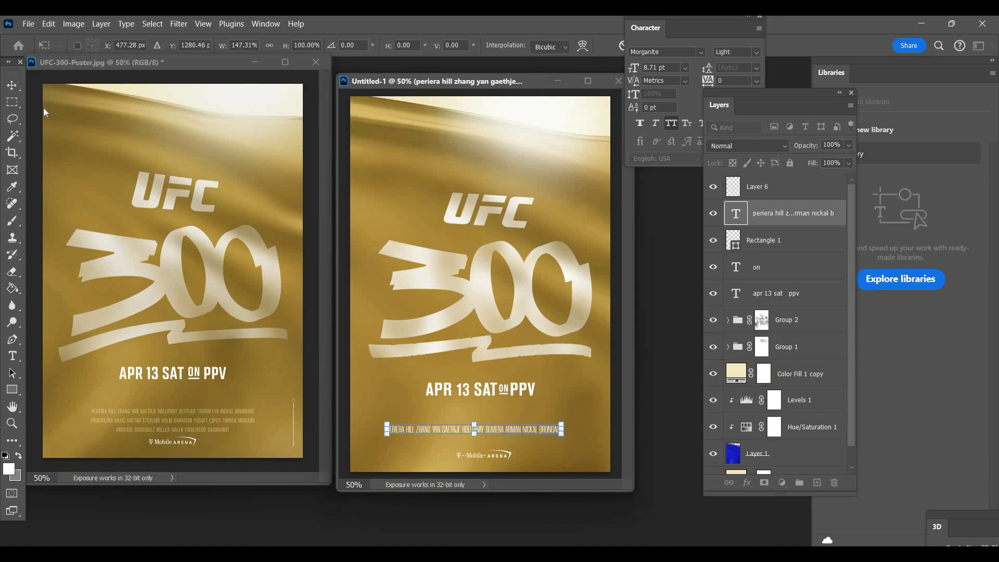
{"action": "left_click_drag", "start_coordinate": [471, 309], "coordinate": [480, 304]}
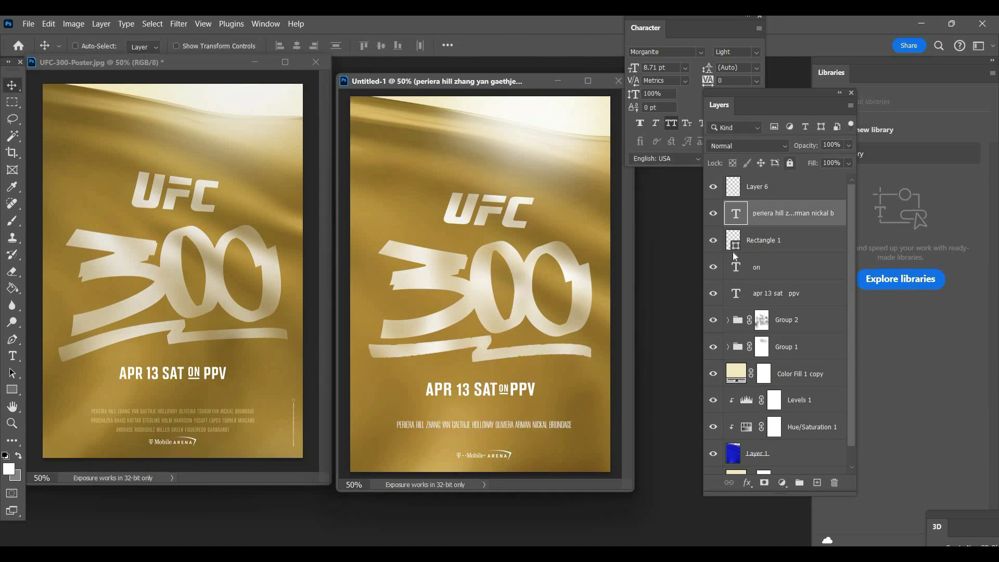
- Set the fighter line's blend mode to Soft Light and widen it slightly to the left
{"action": "left_click", "coordinate": [733, 146]}
{"action": "left_click", "coordinate": [725, 342]}
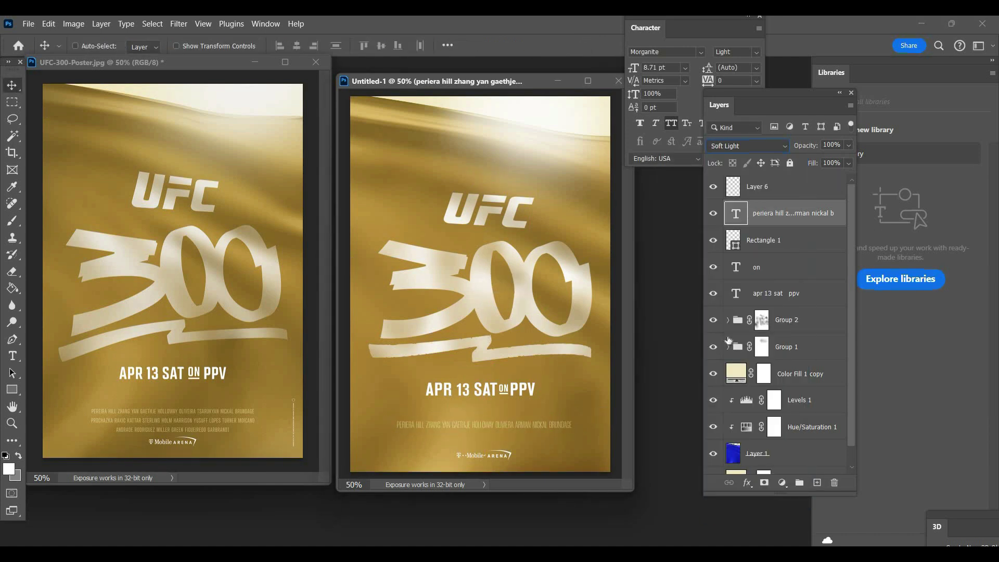
{"action": "key", "text": "ctrl+t"}
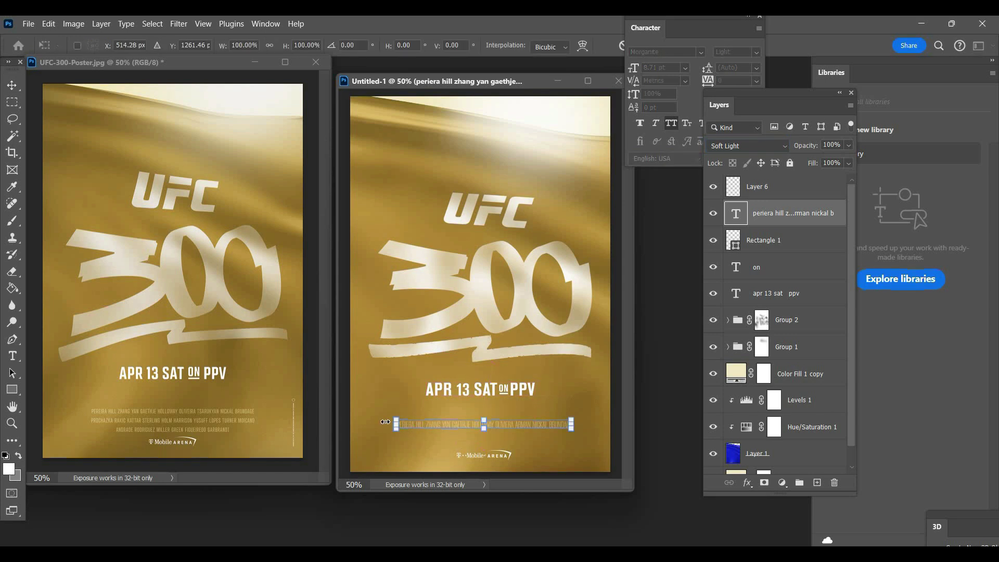
{"action": "left_click_drag", "start_coordinate": [396, 424], "coordinate": [387, 425]}
{"action": "key", "text": "Return"}
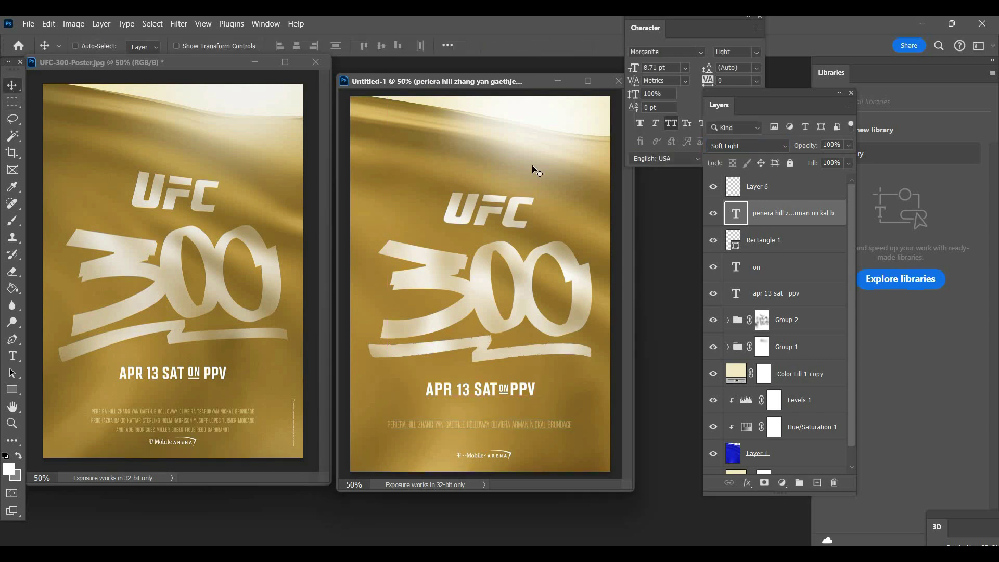
- Duplicate the fighter line, scale the copy down to about 6.48 pt and centre it directly beneath the original
{"action": "key", "text": "ctrl+j"}
{"action": "left_click_drag", "start_coordinate": [462, 394], "coordinate": [462, 409]}
{"action": "key", "text": "ctrl+t"}
{"action": "left_click_drag", "start_coordinate": [557, 442], "coordinate": [510, 440]}
{"action": "key", "text": "Return"}
{"action": "left_click_drag", "start_coordinate": [471, 320], "coordinate": [489, 311]}
- Duplicate the second fighter line, scale the copy to about 5.07 pt and centre it as a third line
{"action": "key", "text": "ctrl+j"}
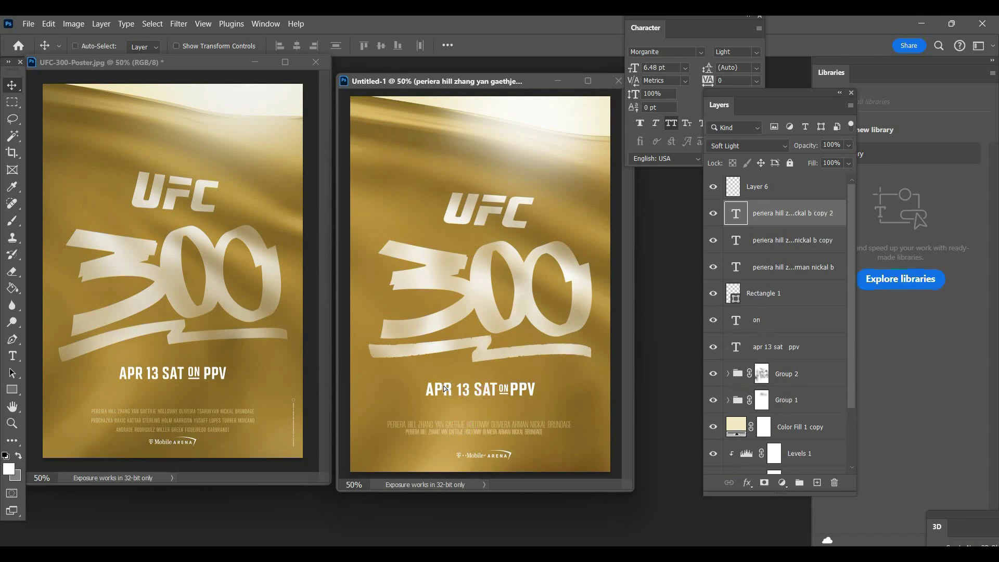
{"action": "left_click_drag", "start_coordinate": [443, 386], "coordinate": [443, 396]}
{"action": "left_click_drag", "start_coordinate": [540, 449], "coordinate": [494, 443]}
{"action": "key", "text": "ctrl+t"}
{"action": "key", "text": "Return"}
{"action": "left_click_drag", "start_coordinate": [414, 266], "coordinate": [419, 268]}
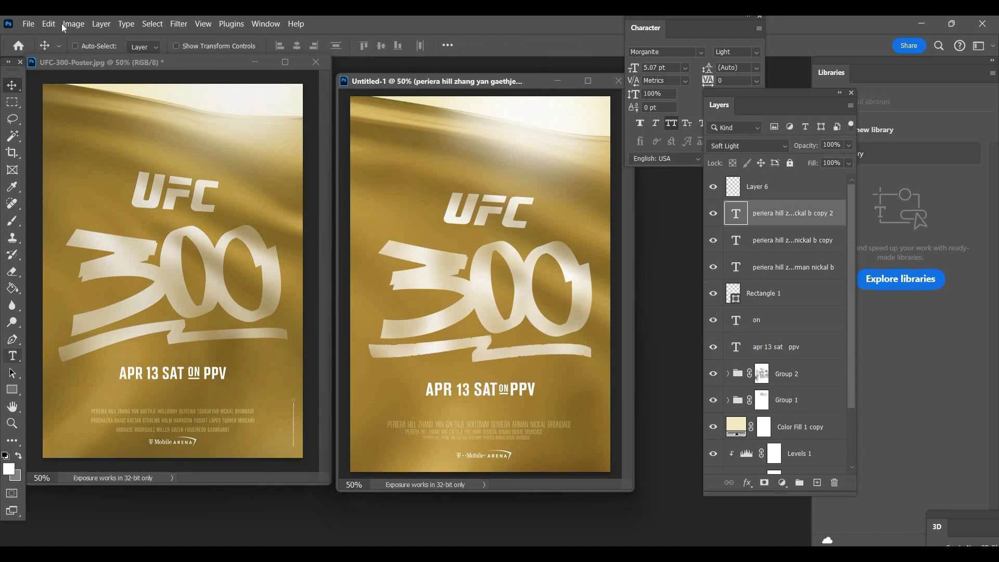
- Shift the second fighter line about 9 px right and 6 px down to separate it from the first
{"action": "left_click", "coordinate": [12, 423]}
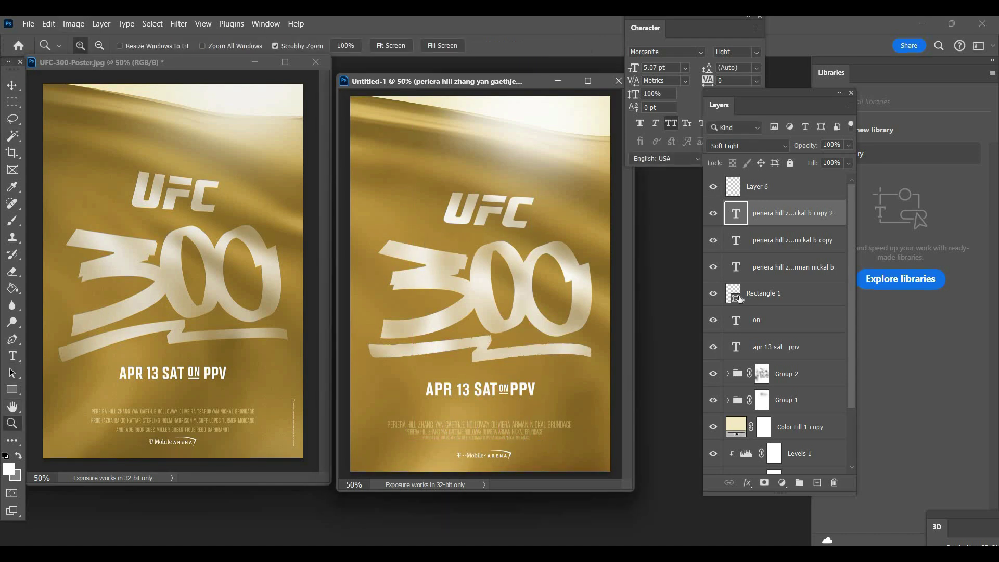
{"action": "left_click", "coordinate": [539, 445]}
{"action": "key", "text": "alt+bracketleft"}
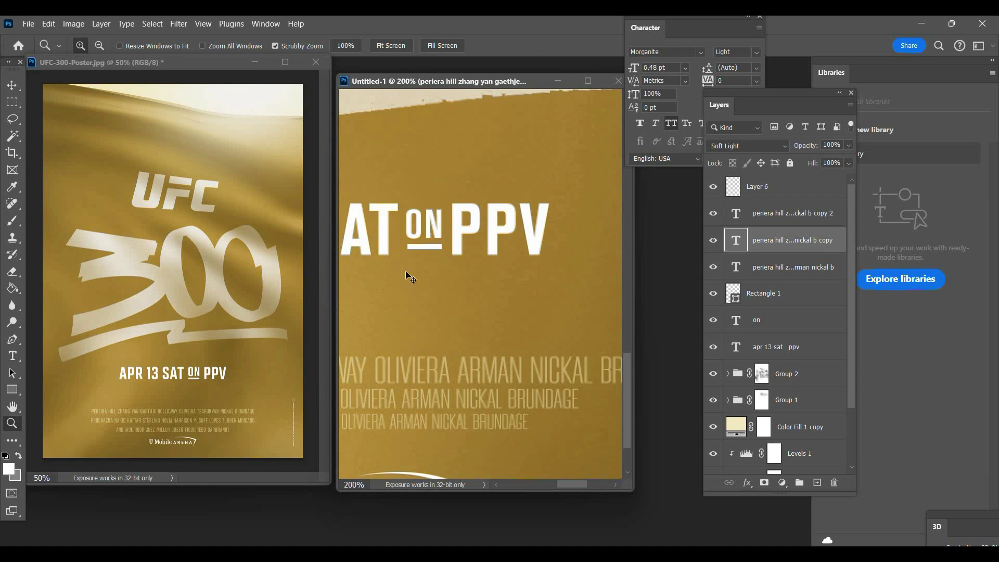
{"action": "key", "text": "v"}
{"action": "key", "text": "Right"}
{"action": "key", "text": "Right"}
{"action": "key", "text": "Right"}
{"action": "key", "text": "Right"}
{"action": "key", "text": "Right"}
{"action": "key", "text": "Right"}
{"action": "key", "text": "Right"}
{"action": "key", "text": "Right"}
{"action": "key", "text": "Right"}
{"action": "key", "text": "Down"}
{"action": "key", "text": "Down"}
{"action": "key", "text": "Down"}
{"action": "key", "text": "Down"}
{"action": "key", "text": "Down"}
{"action": "key", "text": "Down"}
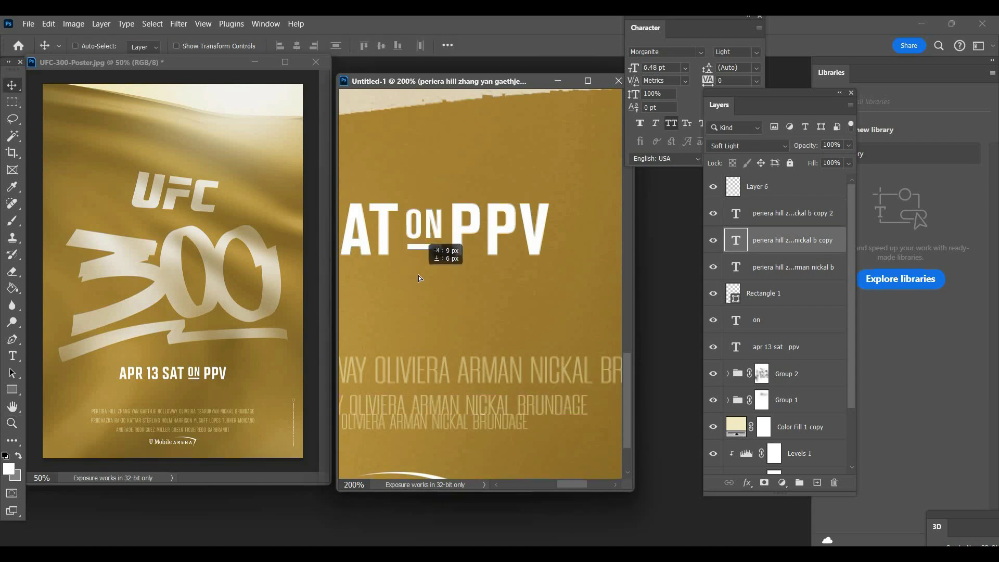
- Move the third fighter line slightly down and right to even out the spacing between the lines
{"action": "left_click", "coordinate": [769, 266]}
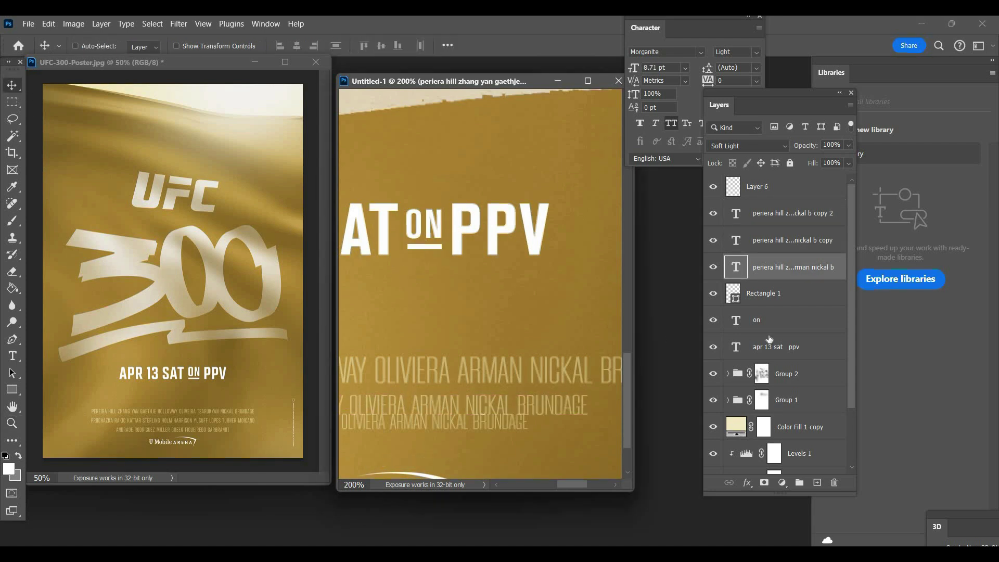
{"action": "left_click_drag", "start_coordinate": [417, 410], "coordinate": [435, 416]}
{"action": "key", "text": "alt+bracketright"}
{"action": "key", "text": "alt+bracketright"}
{"action": "left_click_drag", "start_coordinate": [544, 450], "coordinate": [556, 461]}
- Shrink the new poster's document window slightly and place it closer to the reference poster
{"action": "key", "text": "z"}
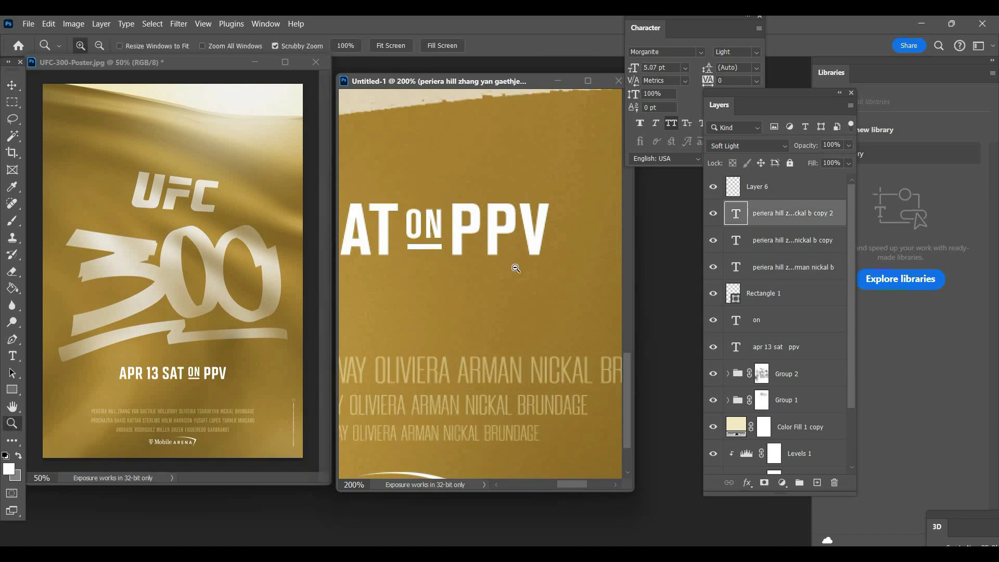
{"action": "left_click", "coordinate": [512, 273], "text": "alt"}
{"action": "left_click", "coordinate": [512, 273], "text": "alt"}
{"action": "left_click", "coordinate": [512, 272], "text": "alt"}
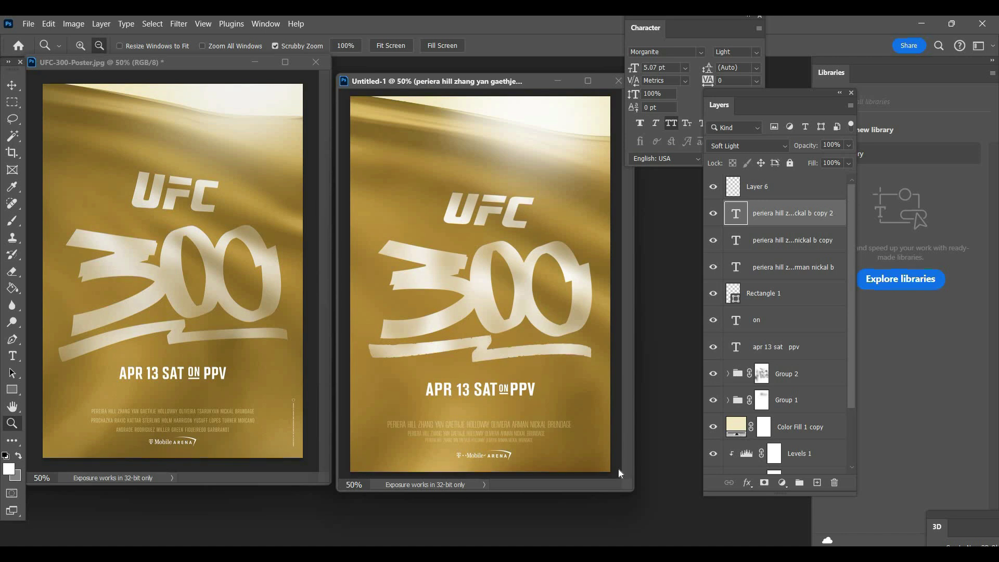
{"action": "left_click_drag", "start_coordinate": [613, 468], "coordinate": [602, 460]}
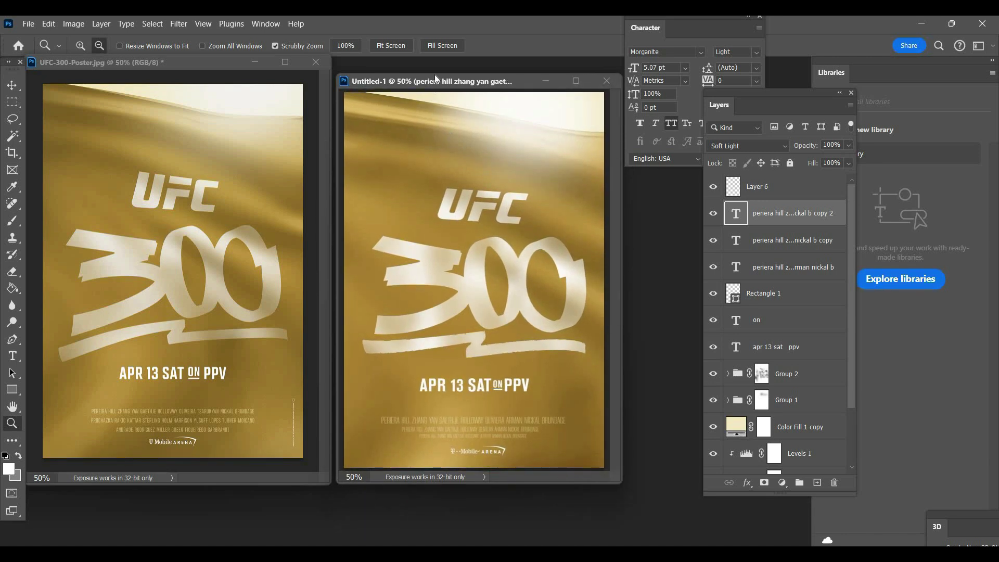
{"action": "left_click_drag", "start_coordinate": [431, 80], "coordinate": [425, 80]}
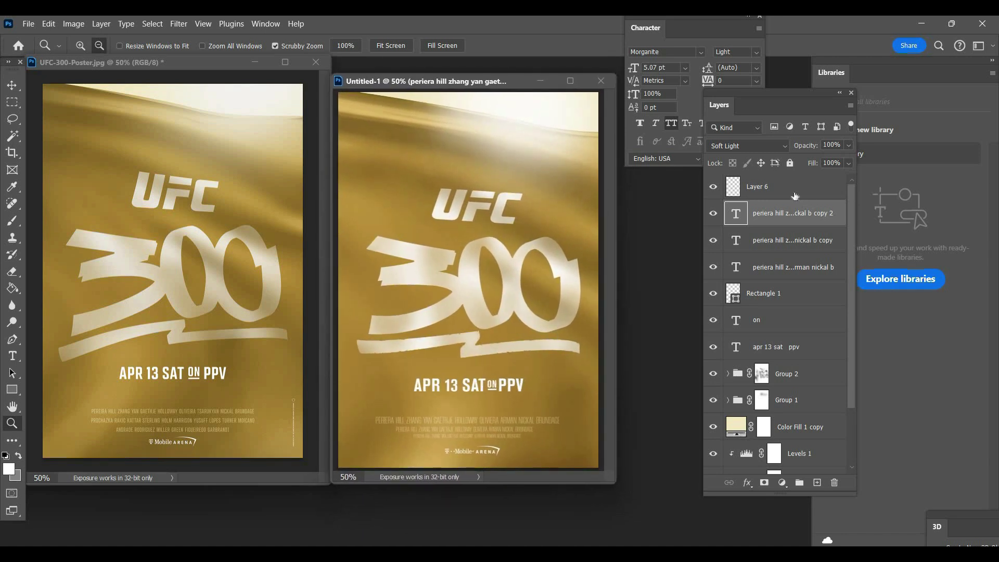
- Add a new layer above the arena logo and set the brush to size 900, 15% opacity and 23% flow
{"action": "left_click", "coordinate": [817, 483]}
{"action": "left_click", "coordinate": [12, 222]}
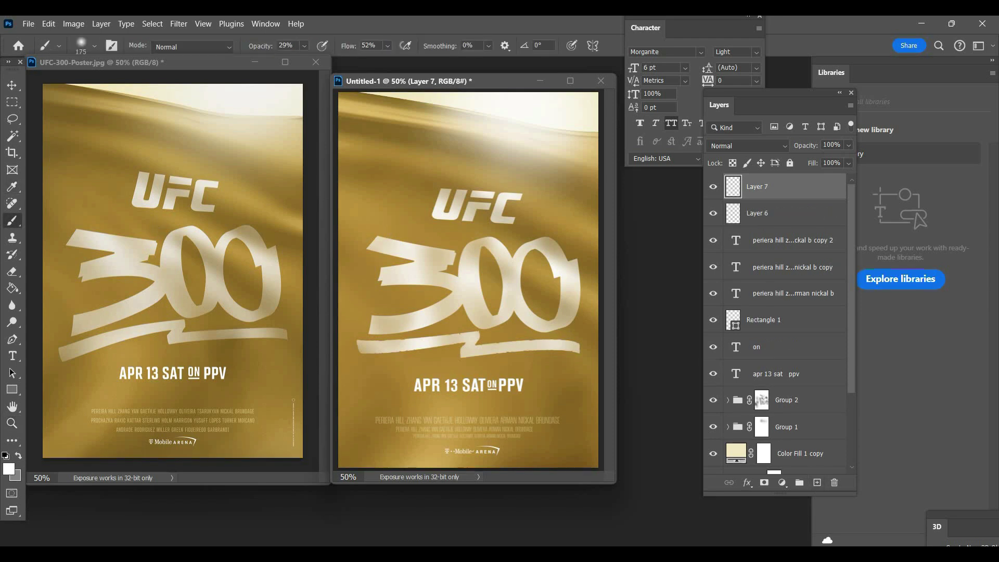
{"action": "key", "text": "bracketright"}
{"action": "key", "text": "bracketright"}
{"action": "key", "text": "bracketright"}
{"action": "key", "text": "1"}
{"action": "key", "text": "5"}
{"action": "left_click", "coordinate": [387, 46]}
{"action": "left_click_drag", "start_coordinate": [394, 60], "coordinate": [378, 61]}
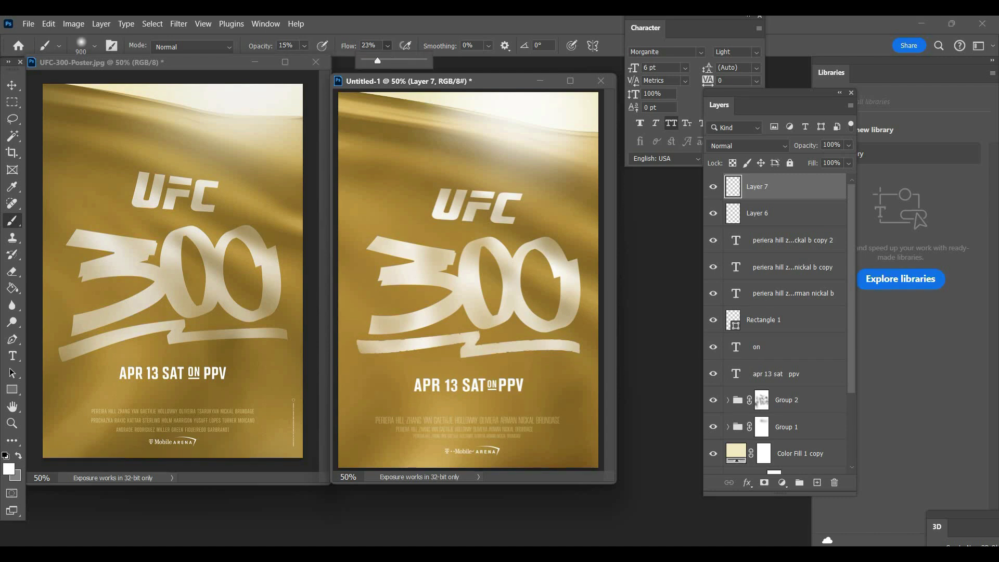
{"action": "key", "text": "Return"}
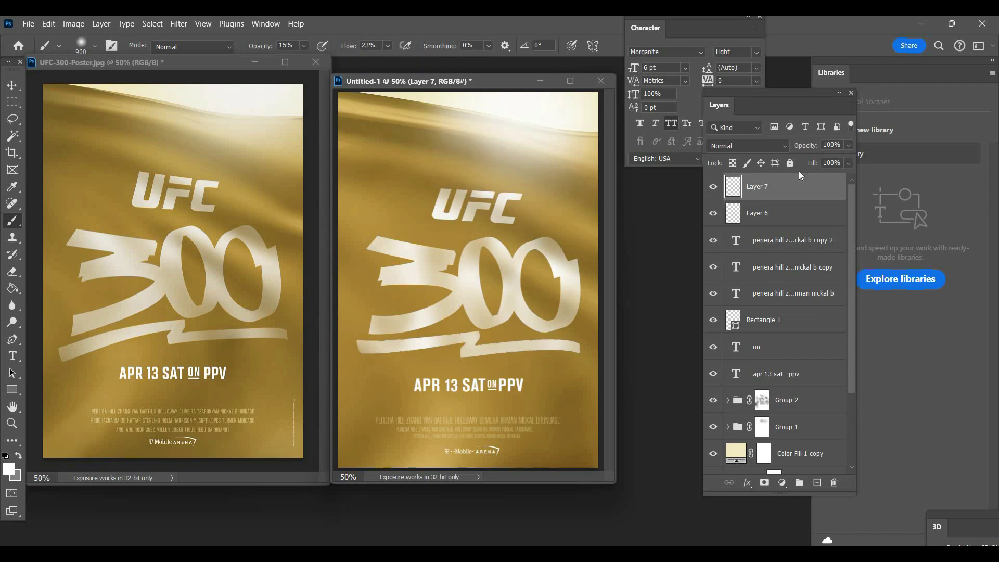
- Lower the new top layer's opacity to 26%
{"action": "left_click", "coordinate": [848, 144]}
{"action": "left_click_drag", "start_coordinate": [849, 160], "coordinate": [803, 160]}
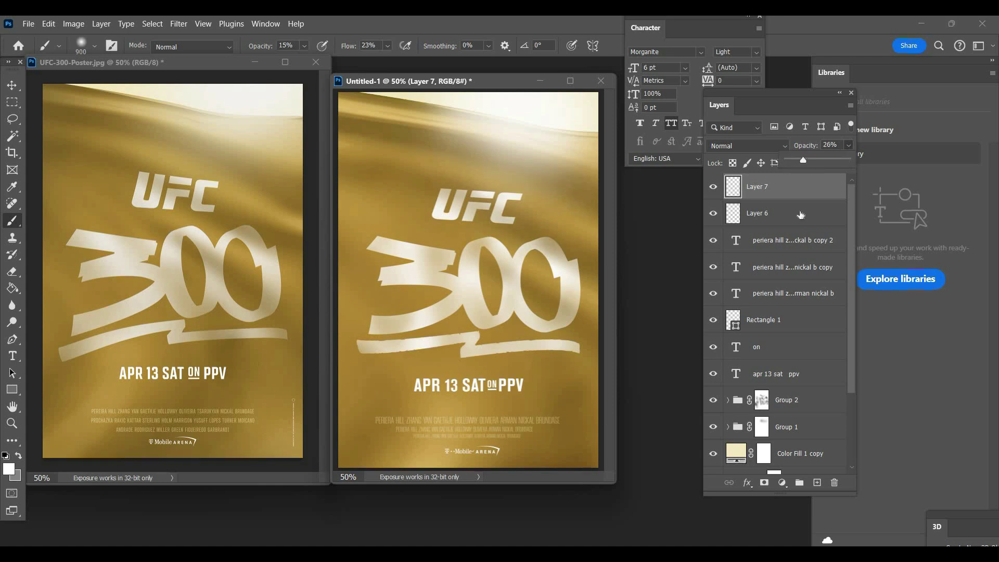